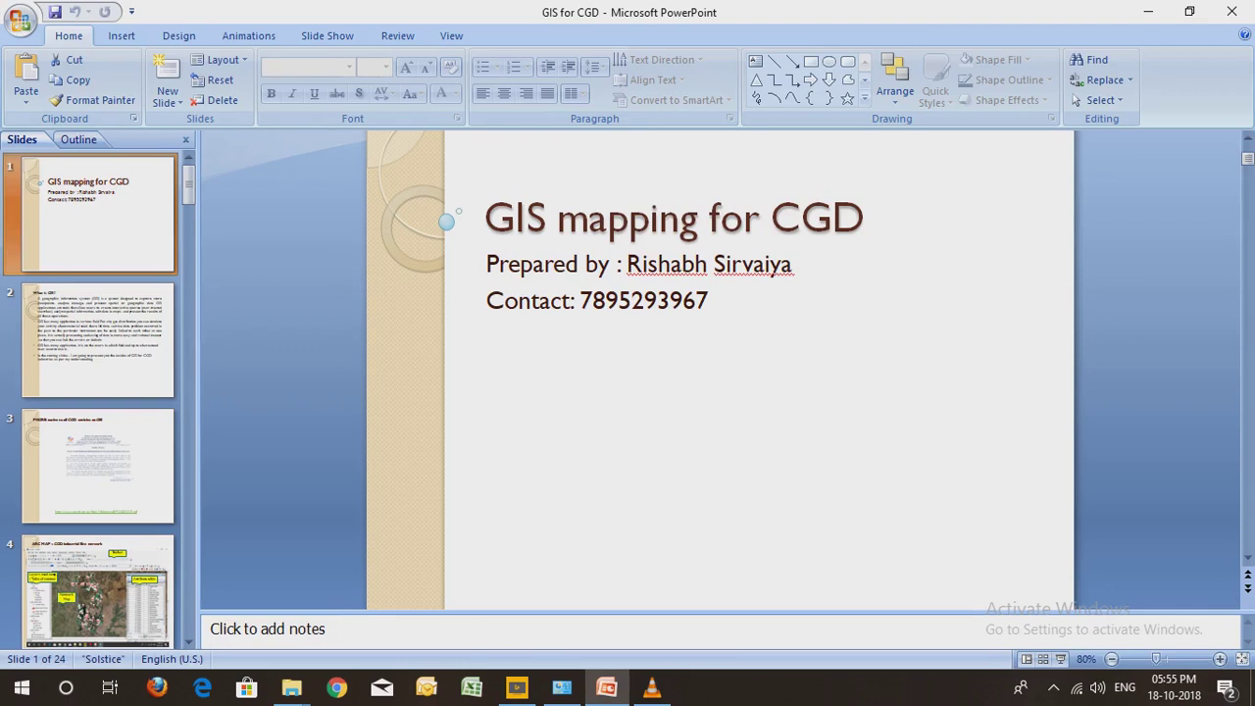
# Go to the slide with the PNGRB notice to all CGD entities, open its embedded PDF and read the public notice
pyautogui.press('Down')
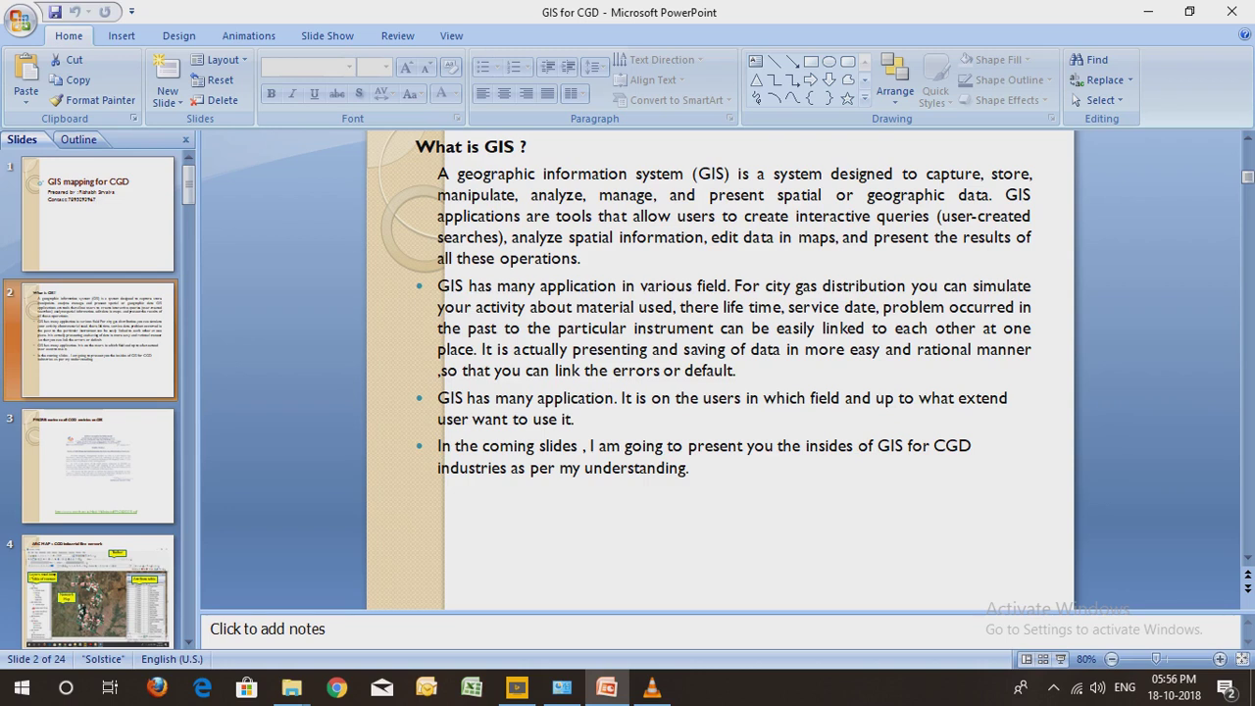
pyautogui.press('Down')
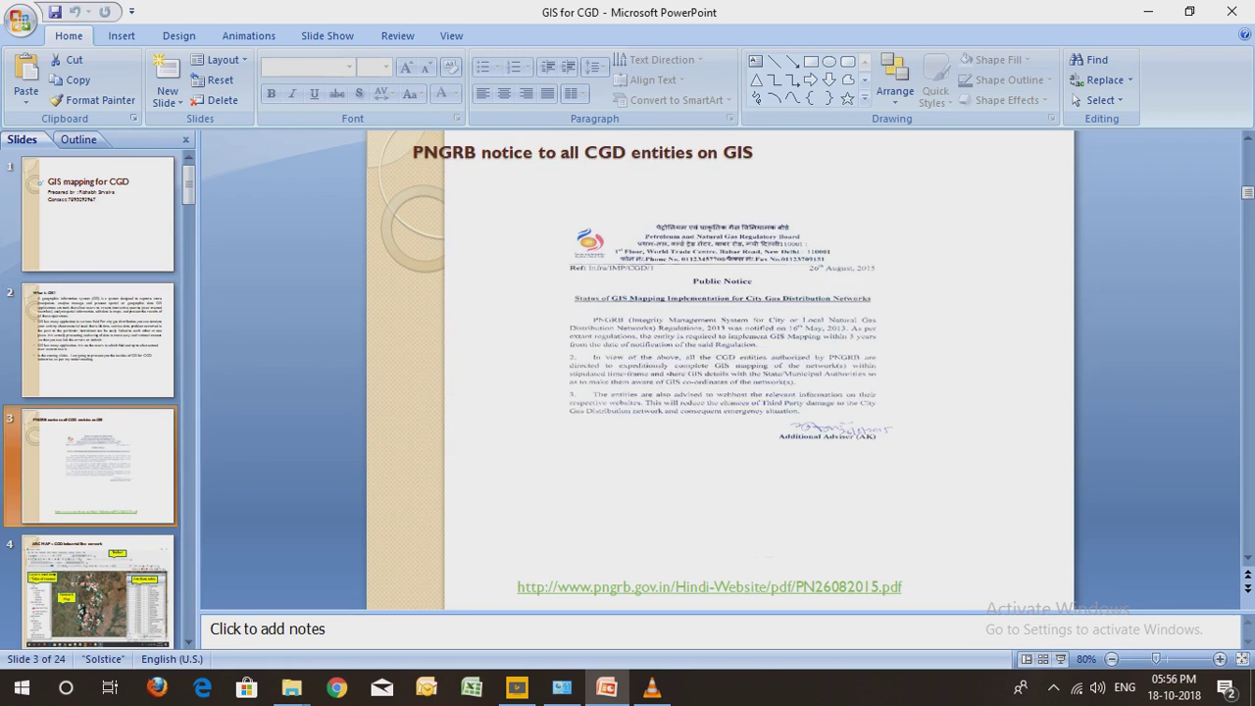
pyautogui.click(731, 377)
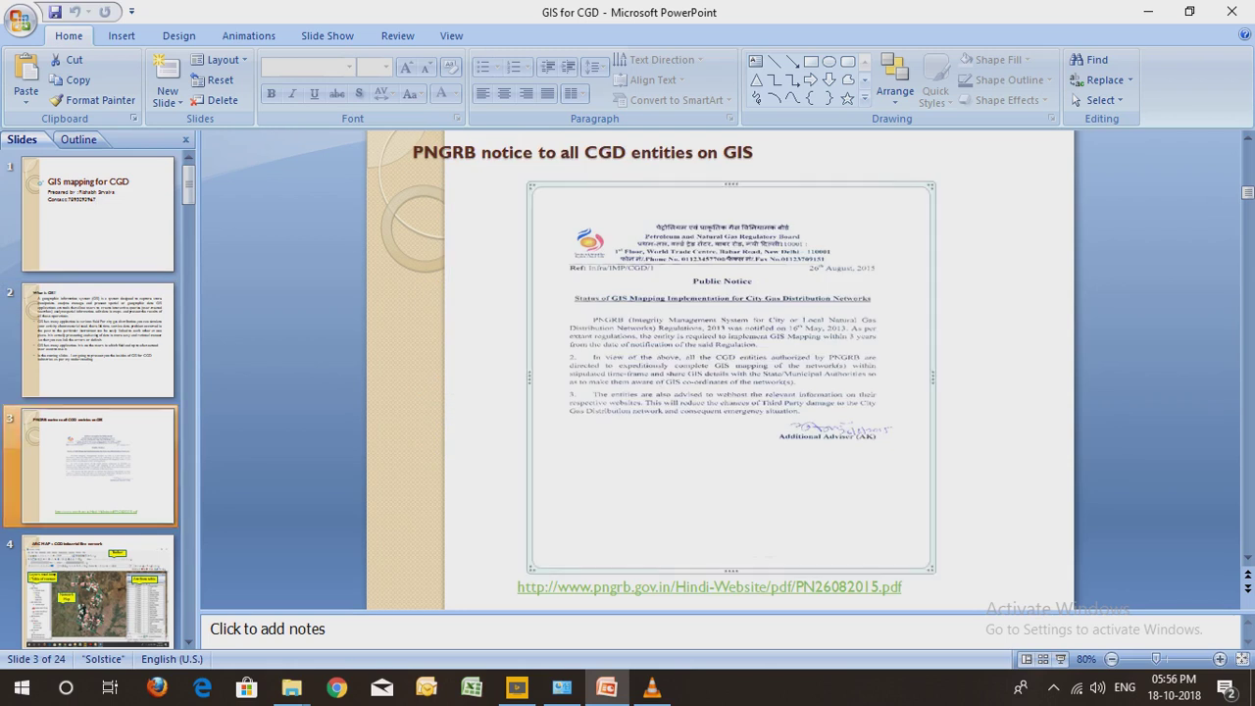
pyautogui.doubleClick(730, 376)
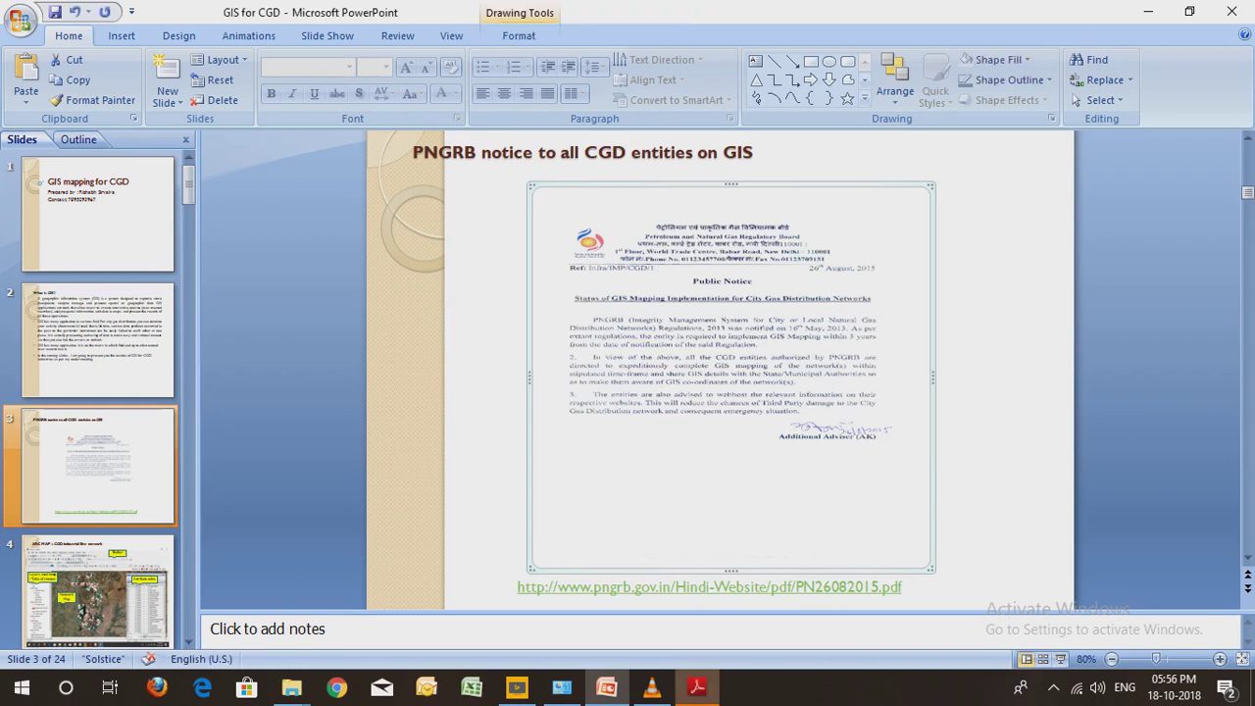
pyautogui.scroll(-5, 533, 372)
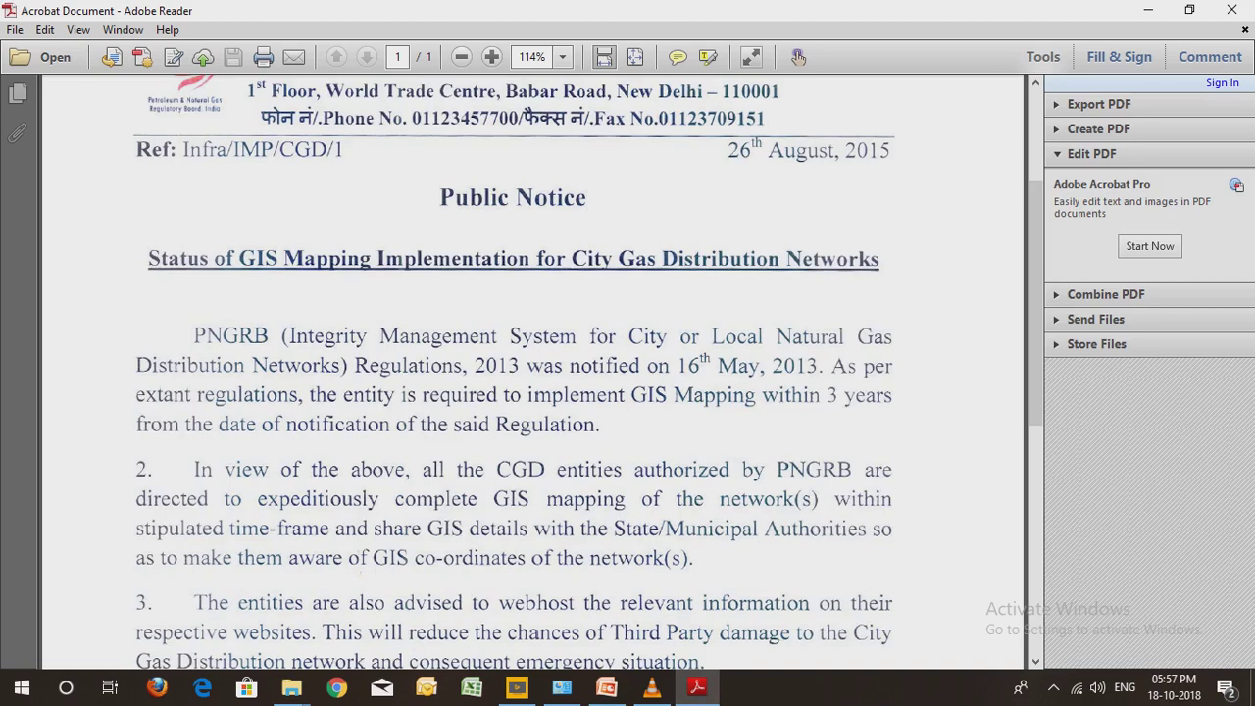
pyautogui.scroll(-3, 540, 373)
pyautogui.scroll(1, 539, 372)
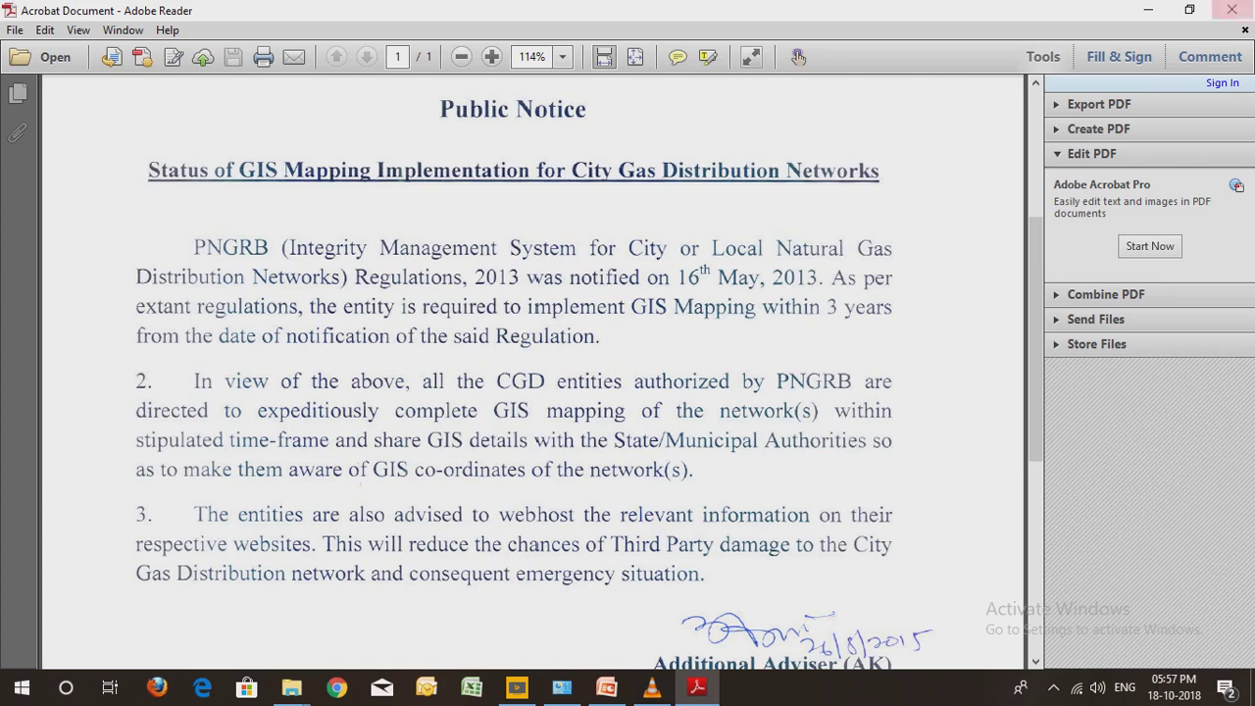
pyautogui.click(1232, 10)
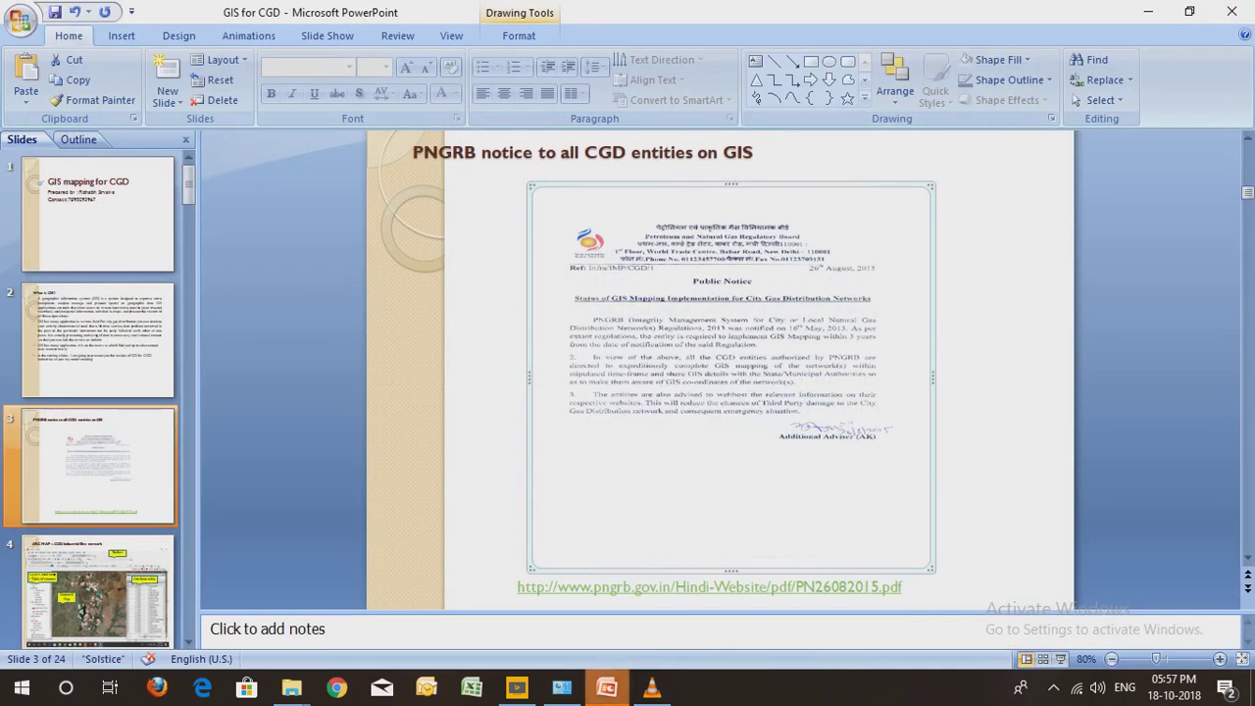
# Launch ArcMap and open the recent chincholi map, with the presentation advanced to the CGD industrial site network slide
pyautogui.click(21, 686)
pyautogui.write('arc')
pyautogui.press('Return')
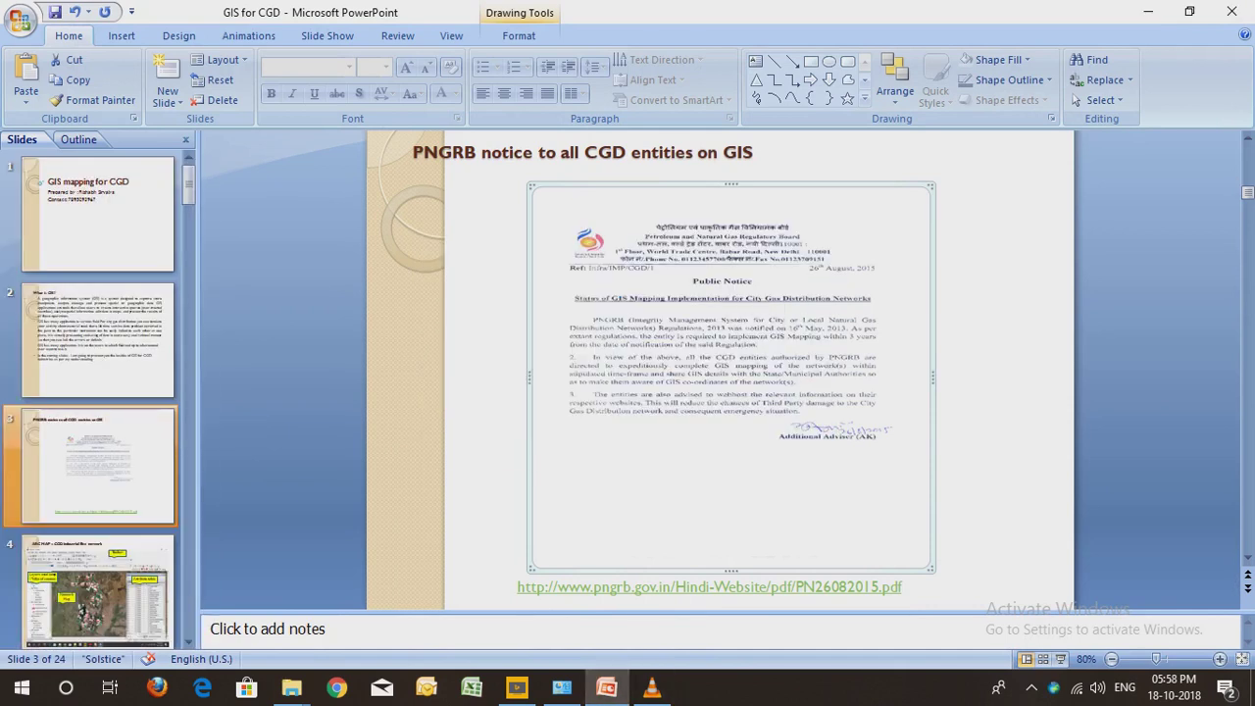
pyautogui.press('Down')
pyautogui.click(97, 591)
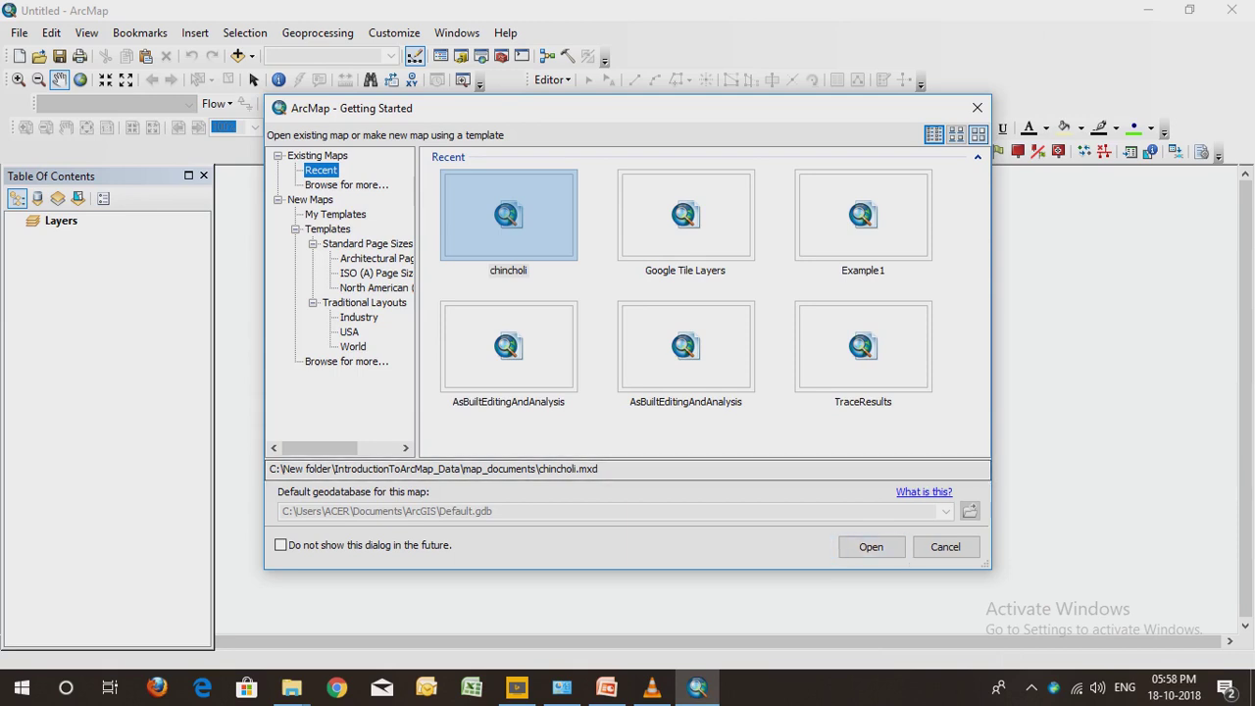
pyautogui.press('Return')
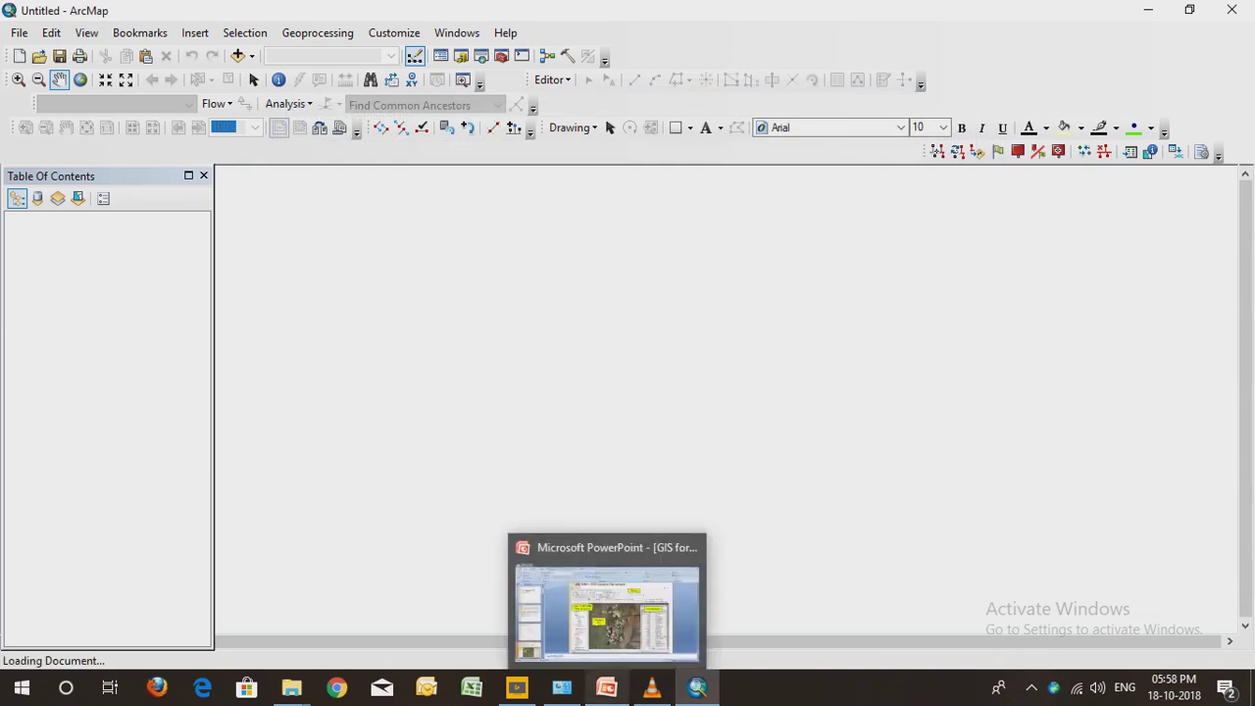
pyautogui.click(606, 687)
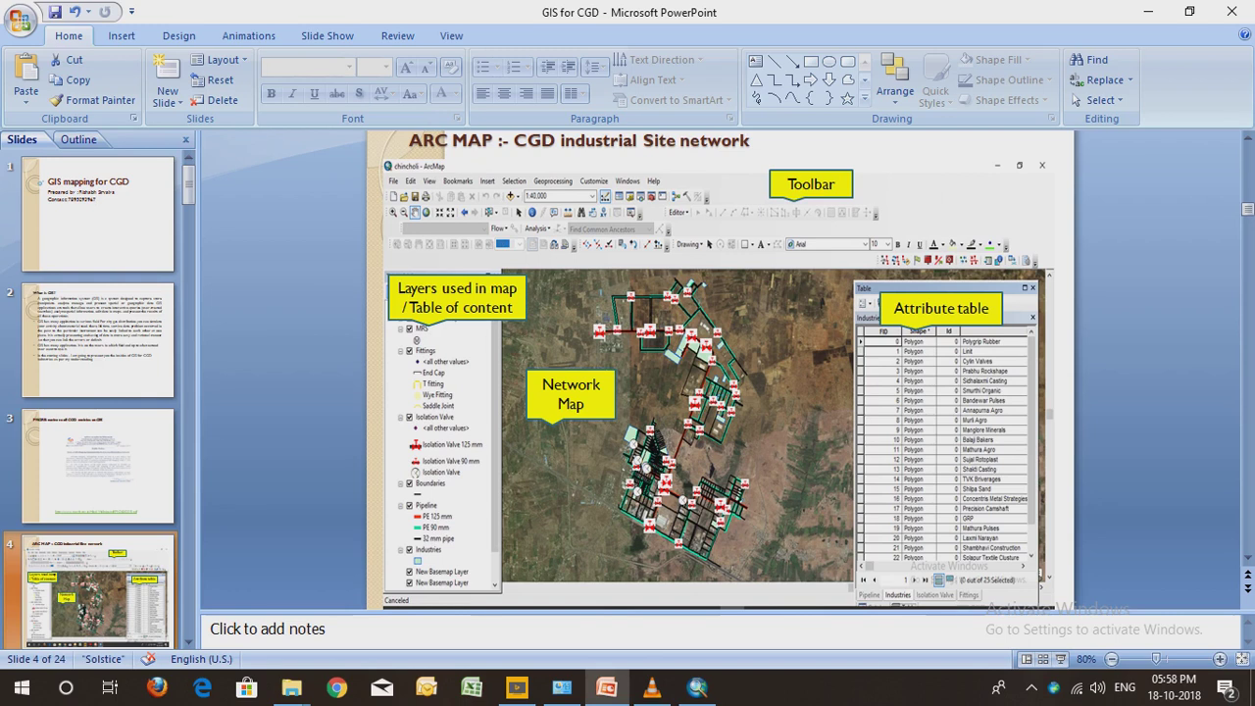
pyautogui.click(697, 687)
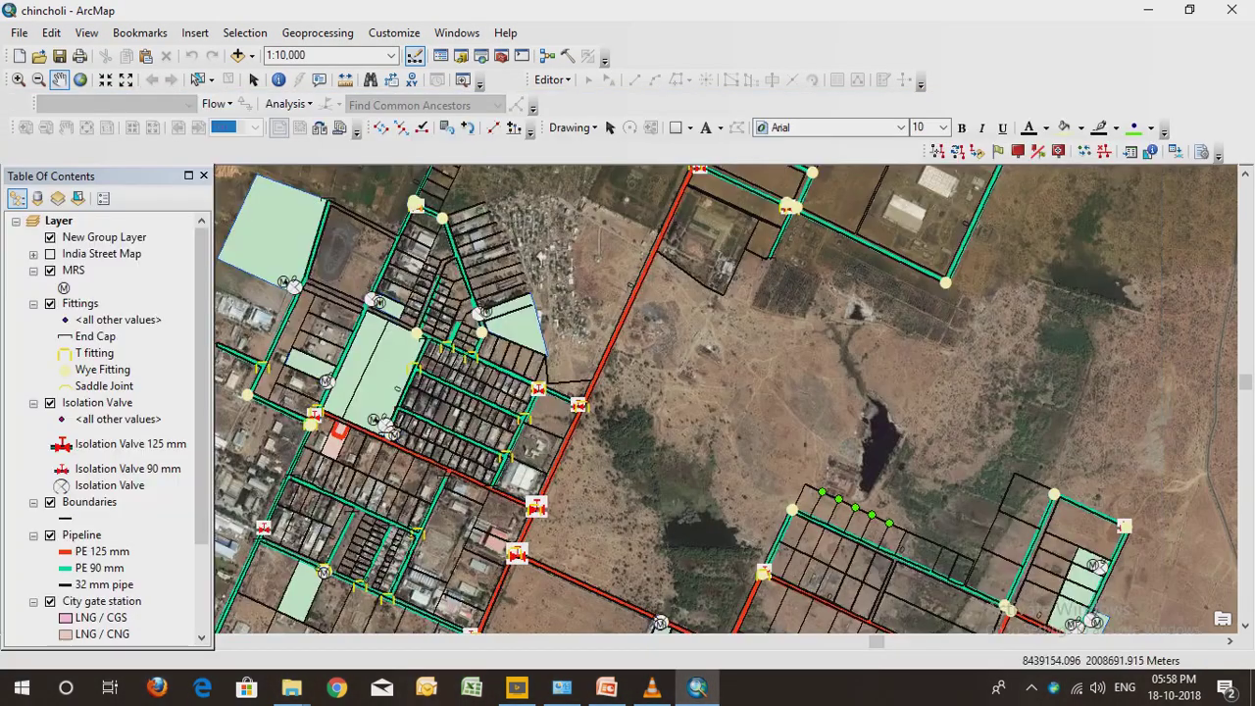
# Examine the full extent of the gas network on the map and the layers listed in the table of contents
pyautogui.scroll(2, 699, 411)
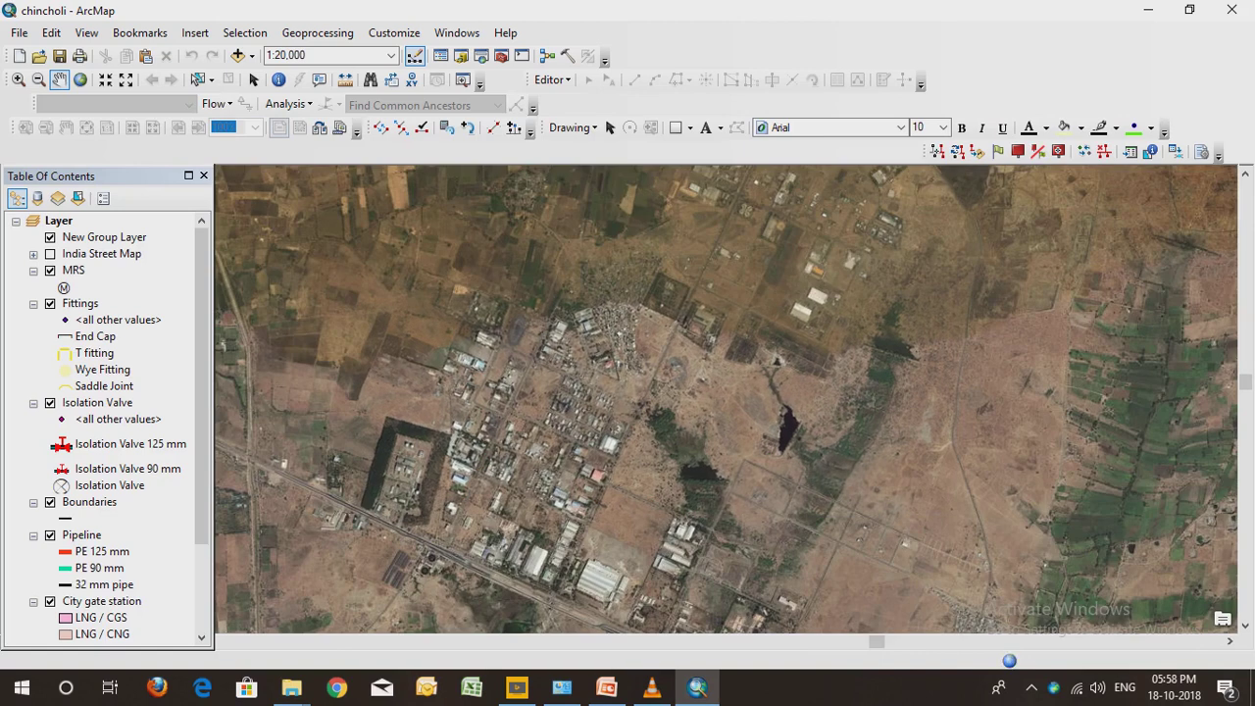
pyautogui.scroll(-1, 613, 387)
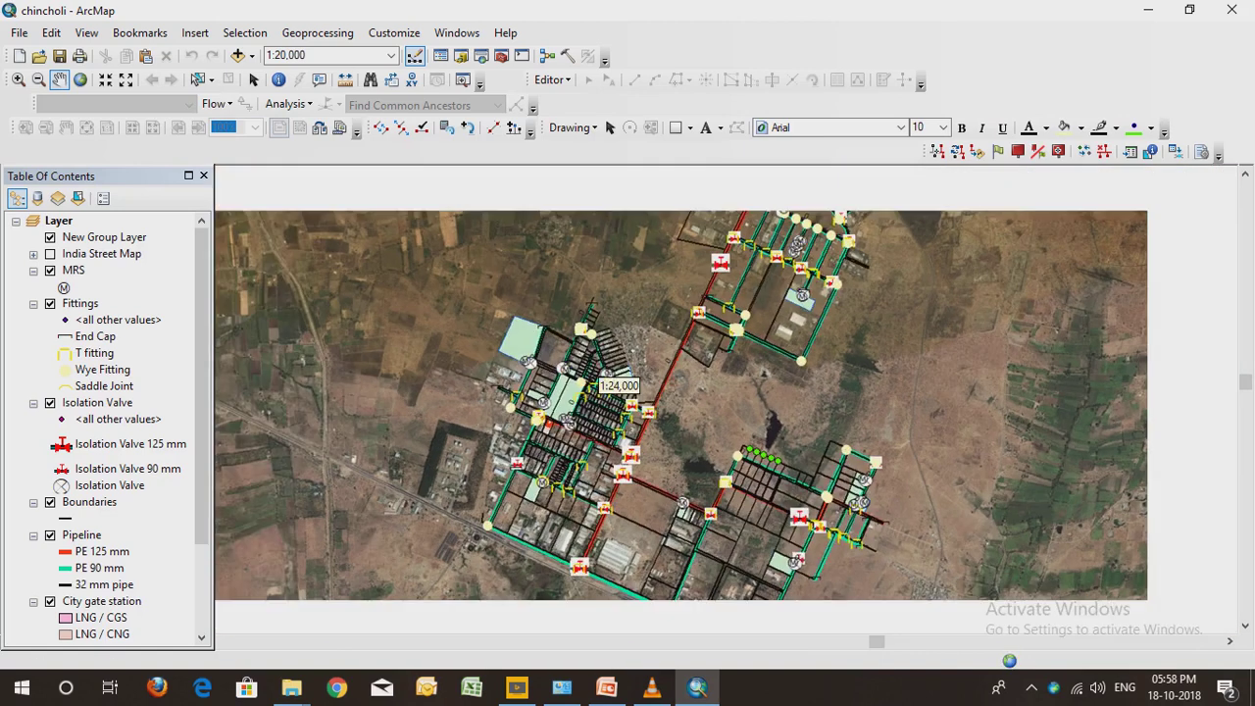
pyautogui.scroll(-1, 600, 386)
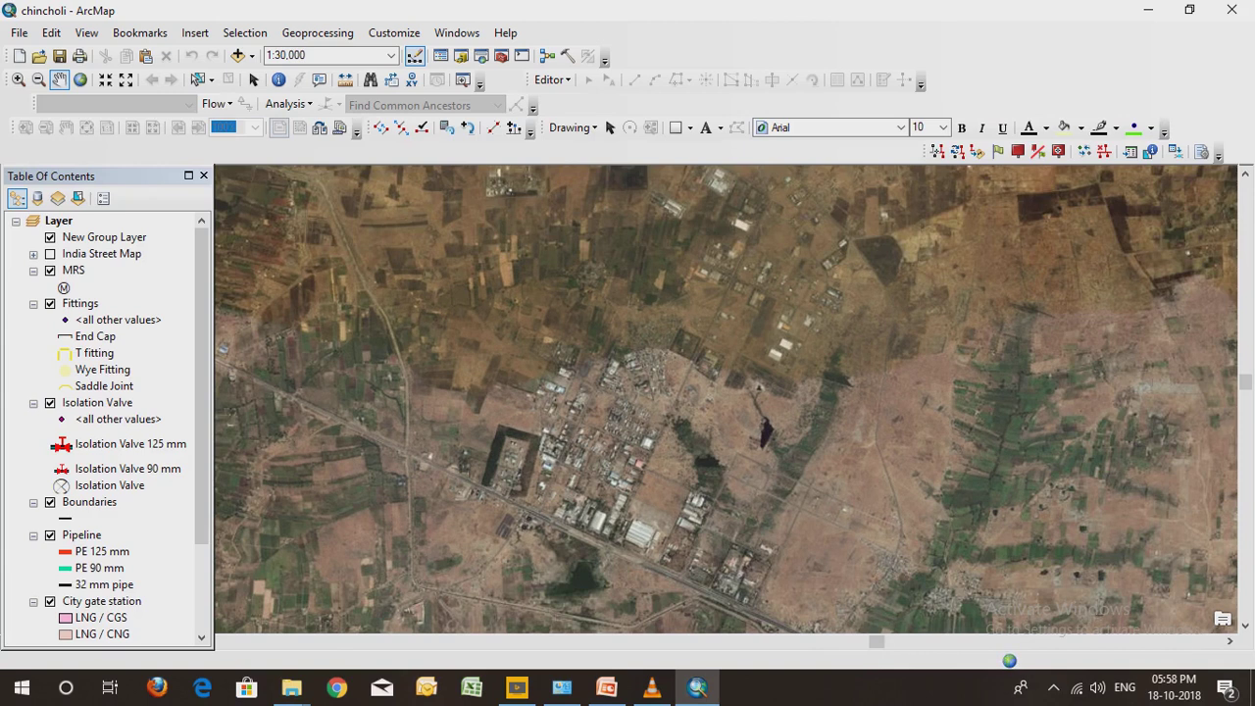
pyautogui.scroll(2, 613, 381)
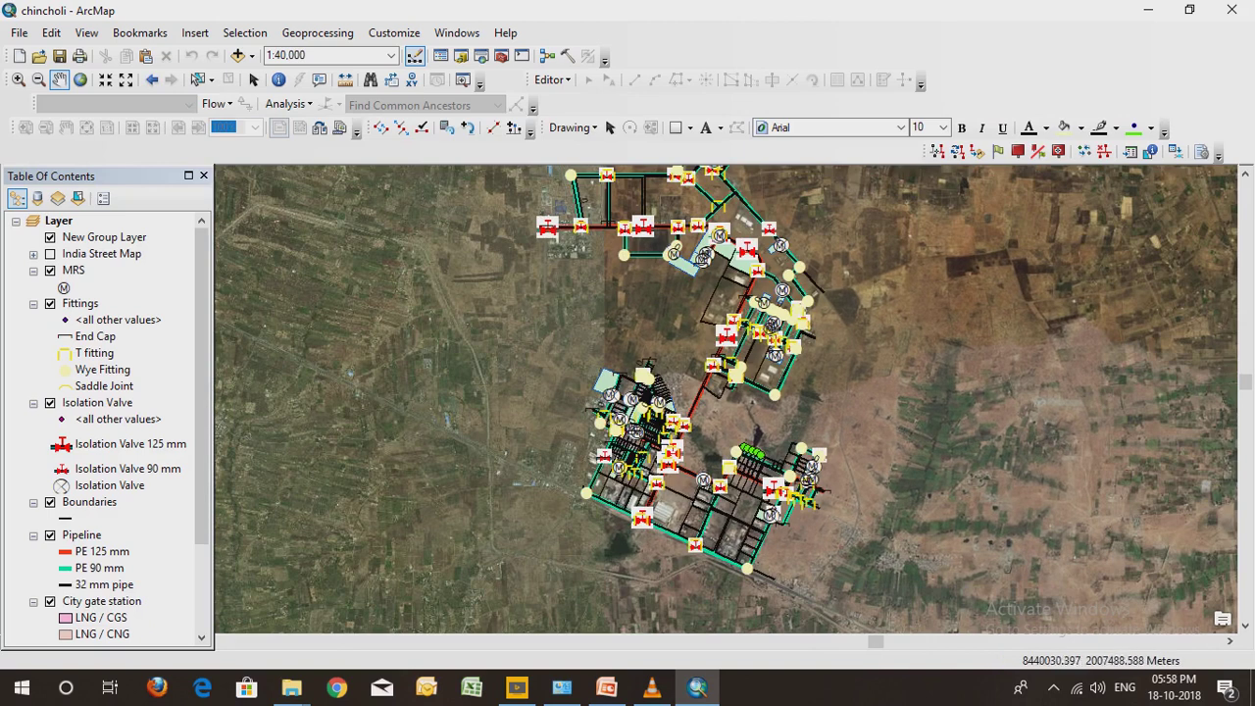
pyautogui.moveTo(943, 431); pyautogui.dragTo(932, 474)
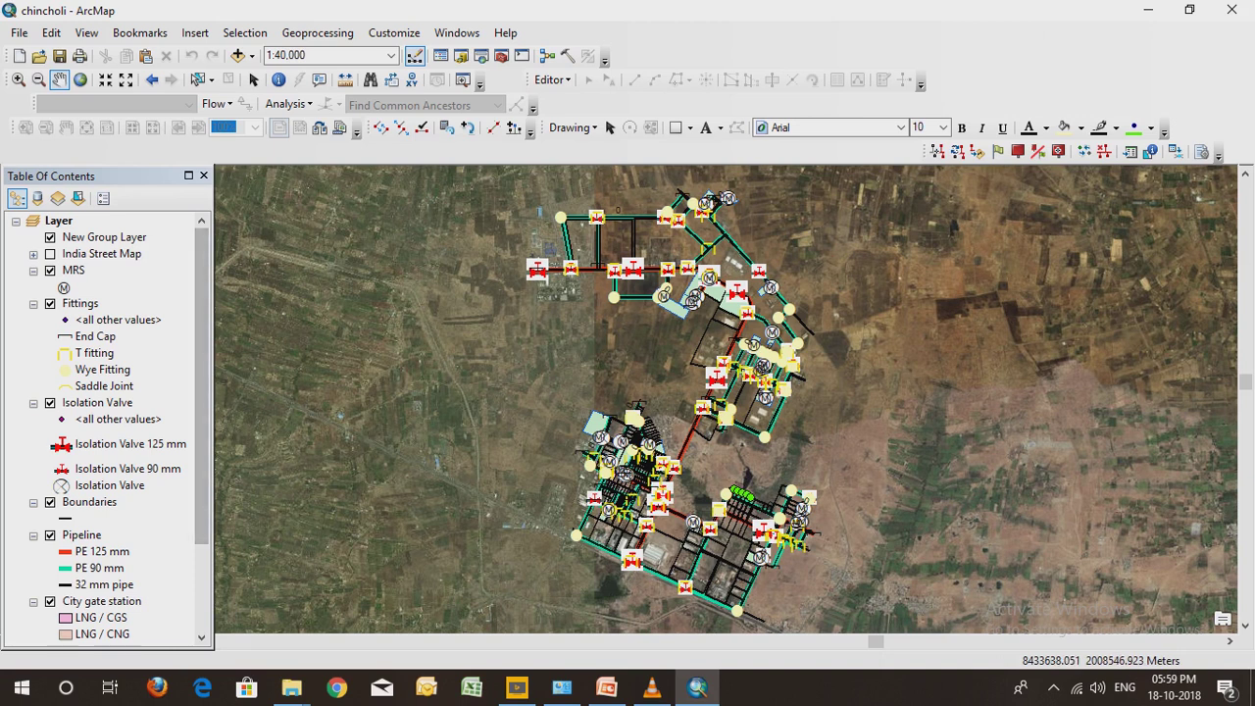
pyautogui.scroll(-3, 103, 402)
pyautogui.scroll(-1, 103, 402)
pyautogui.scroll(3, 103, 402)
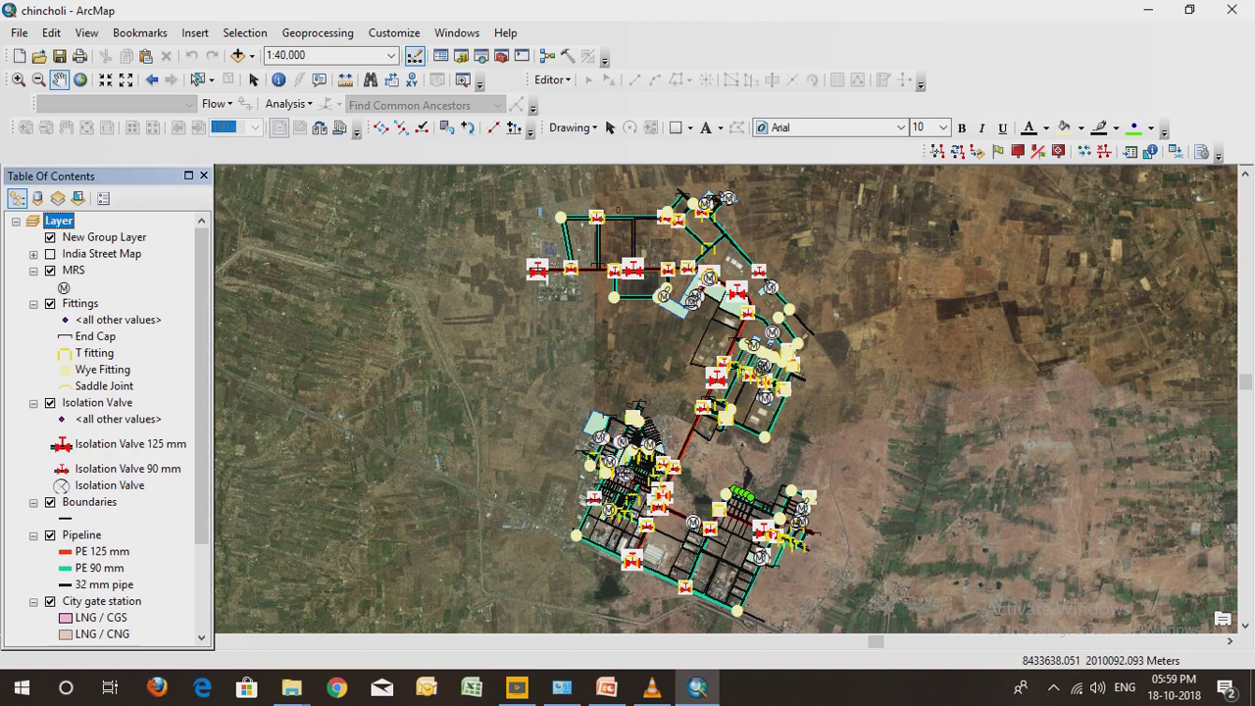
pyautogui.click(552, 79)
pyautogui.click(586, 100)
pyautogui.click(550, 79)
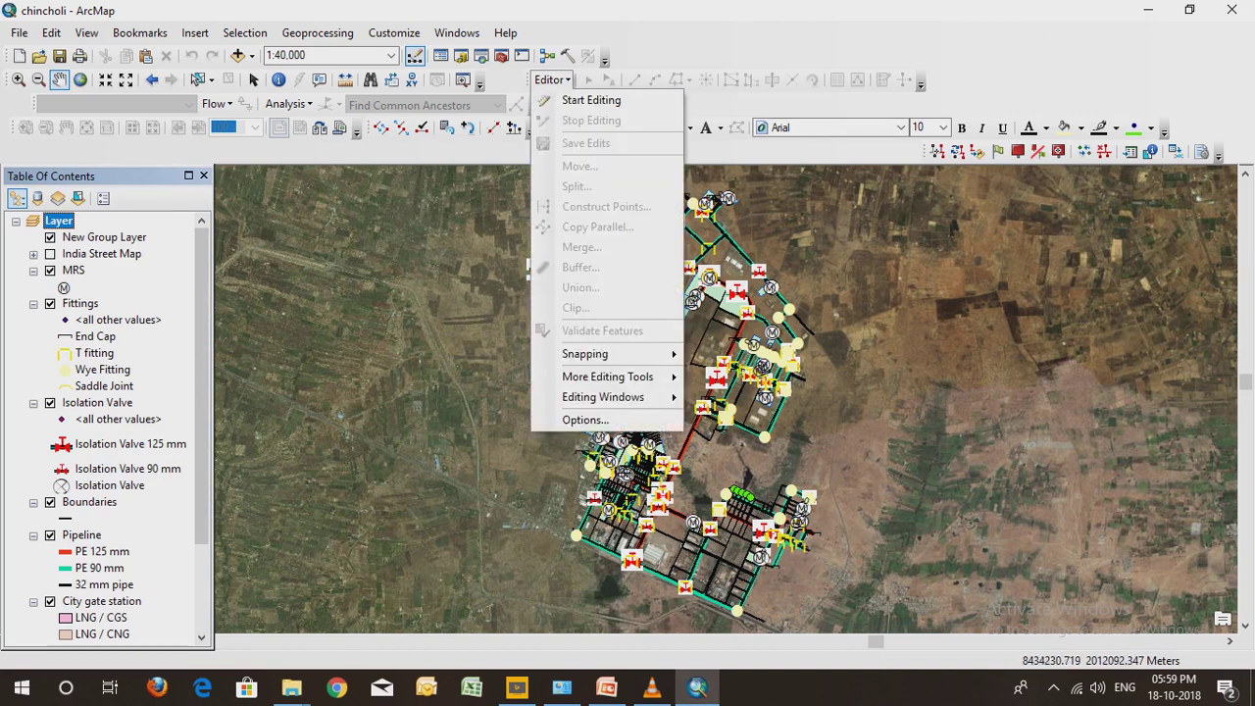
pyautogui.click(480, 83)
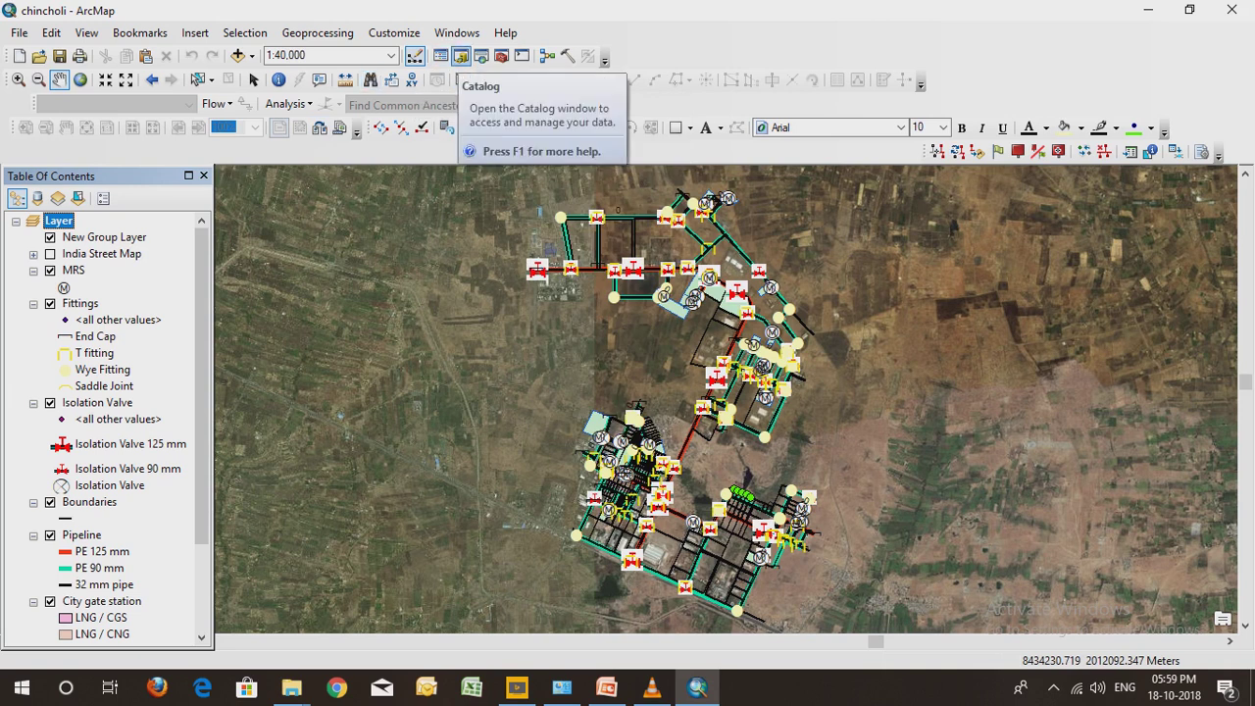
# Open the Catalog window, consult the PowerPoint slide on creating a shapefile, and return to ArcMap
pyautogui.click(461, 56)
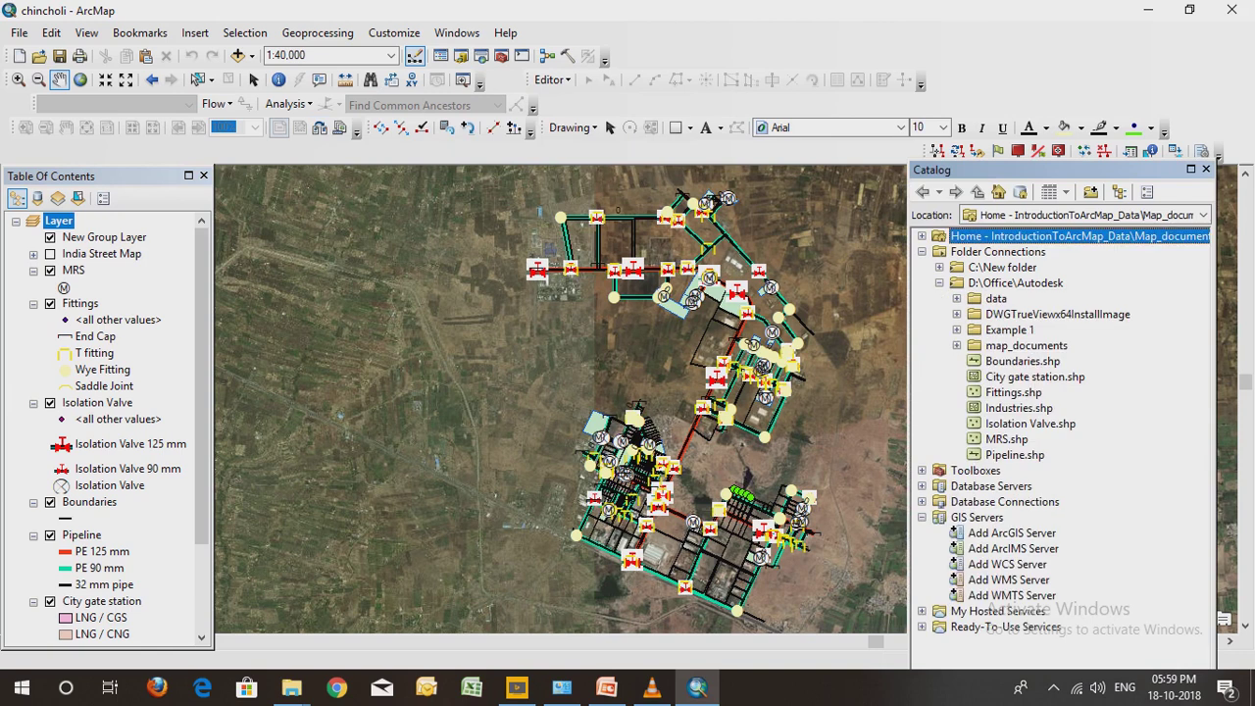
pyautogui.click(606, 686)
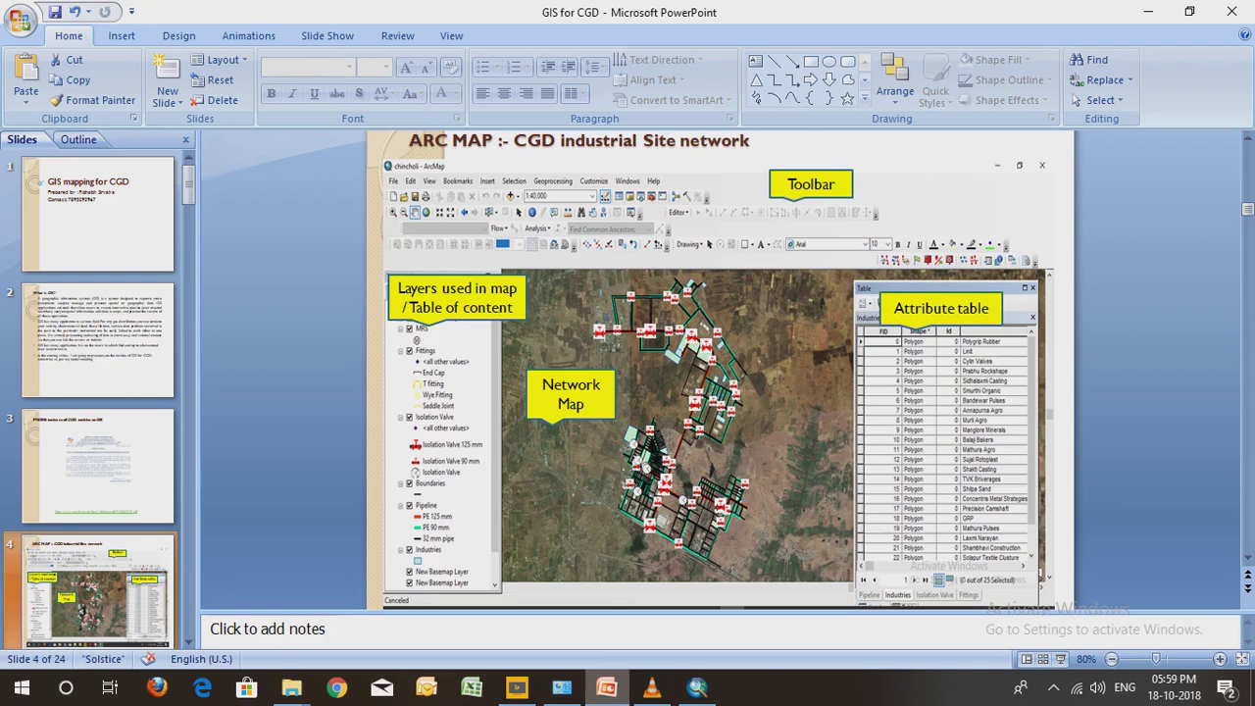
pyautogui.scroll(-1, 699, 414)
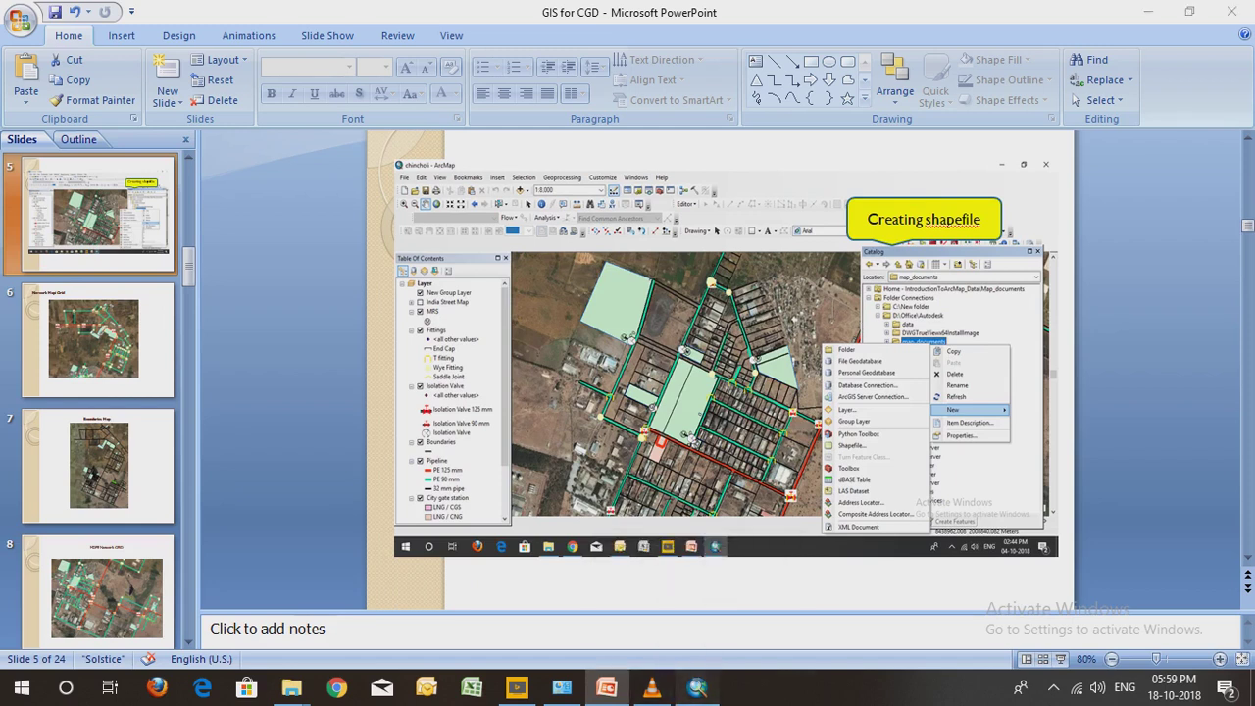
pyautogui.click(697, 686)
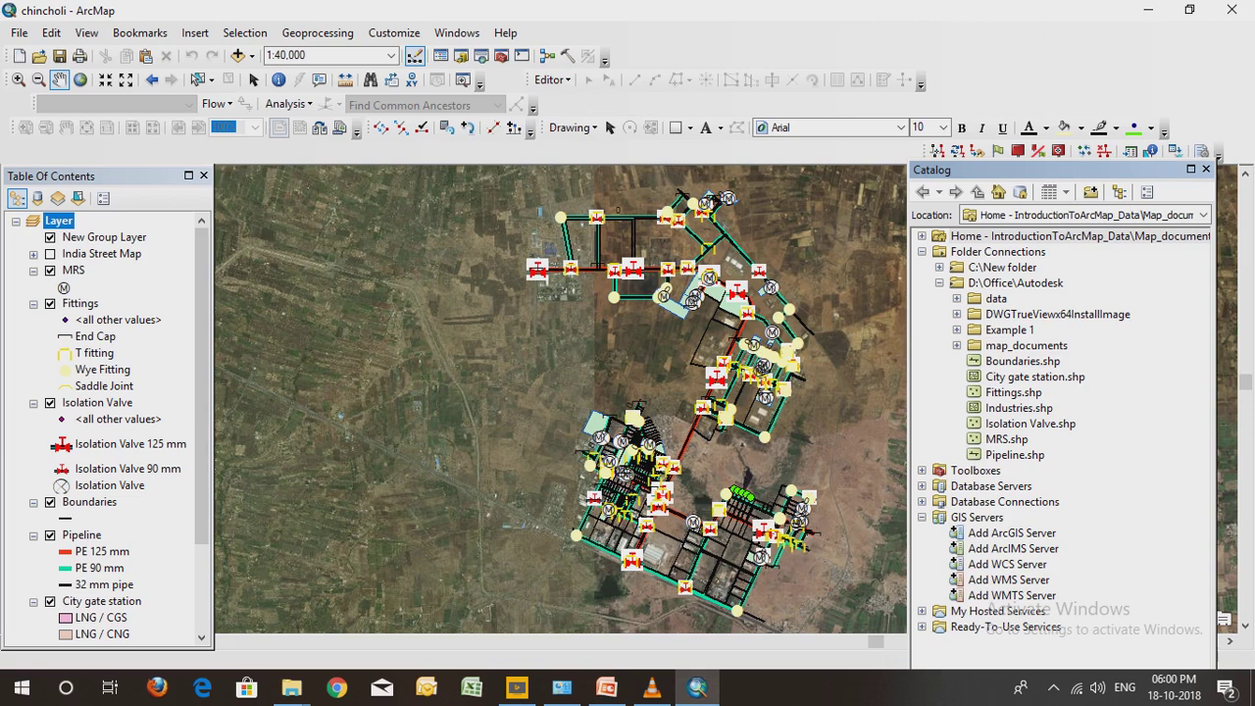
# Start a new shapefile in the map_documents folder, named Line with feature type Polyline
pyautogui.click(1010, 345)
pyautogui.rightClick(1010, 345)
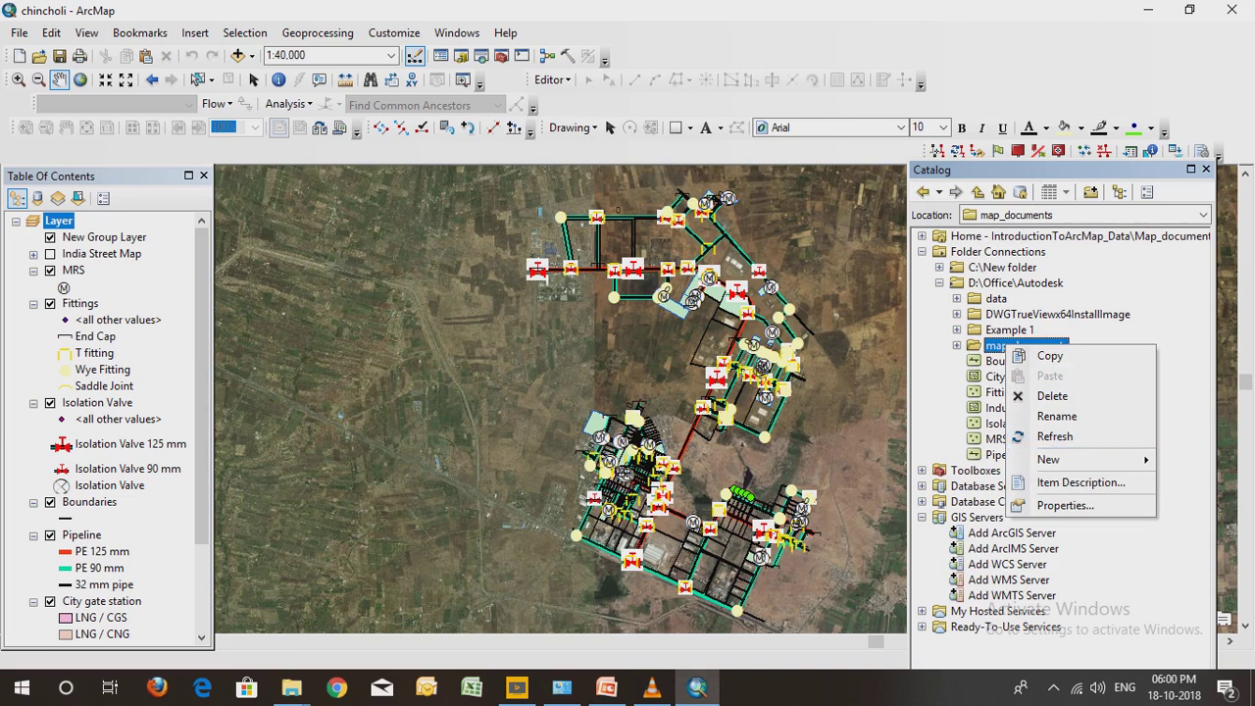
pyautogui.moveTo(1048, 459)
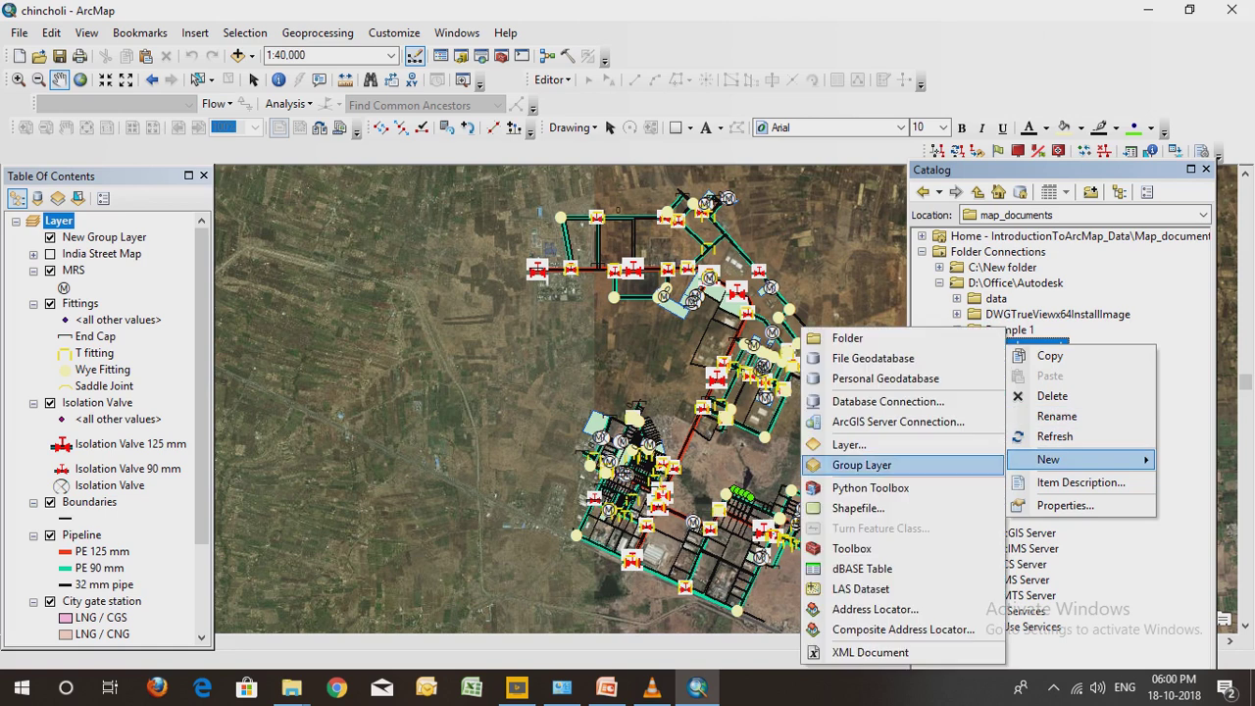
pyautogui.click(858, 508)
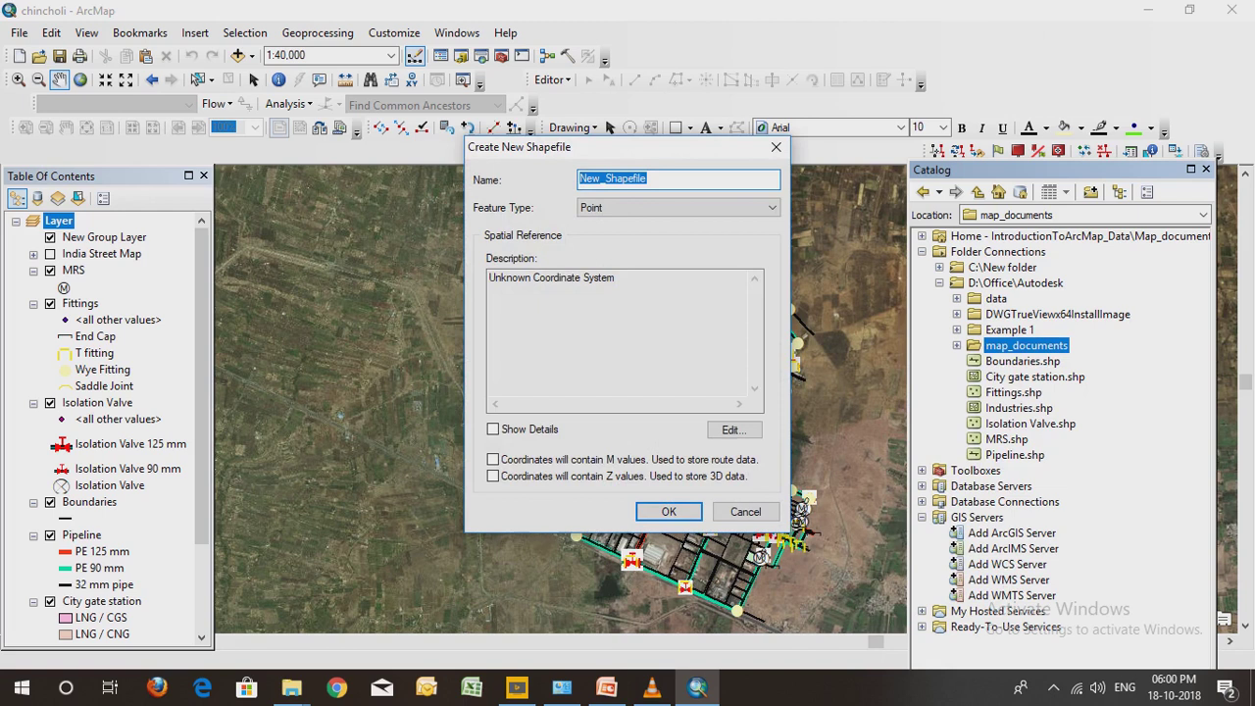
pyautogui.write('Line')
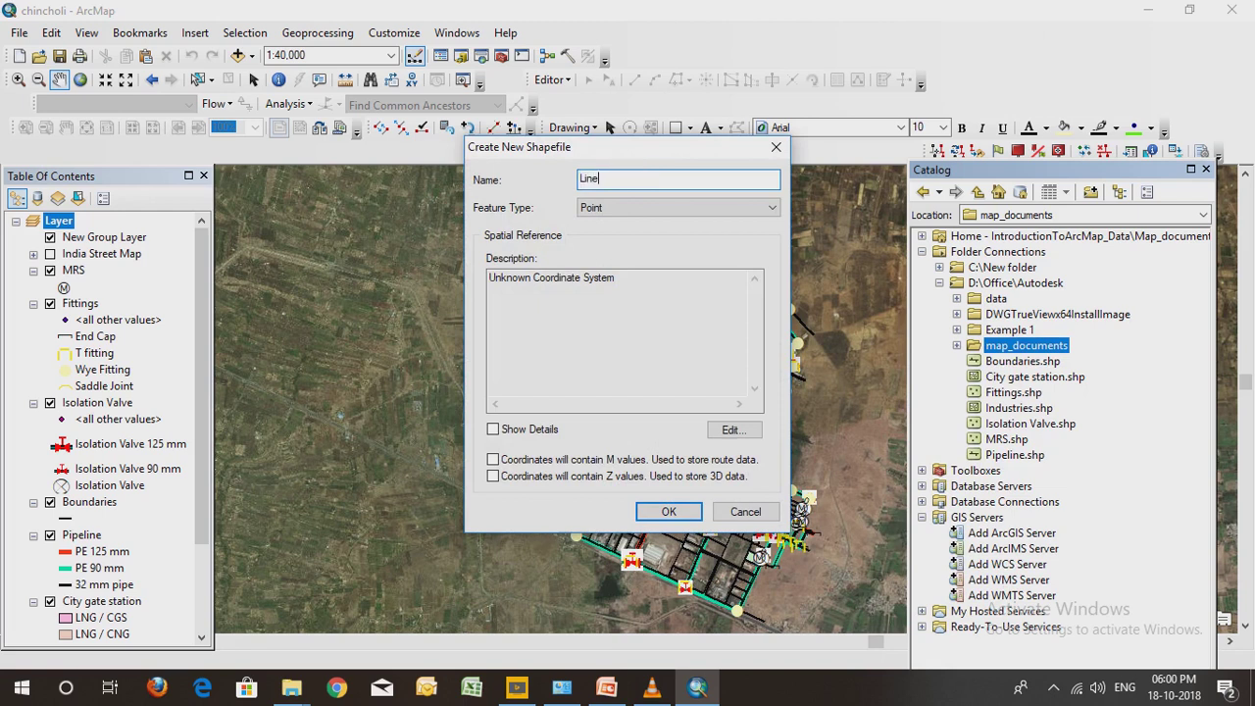
pyautogui.click(678, 207)
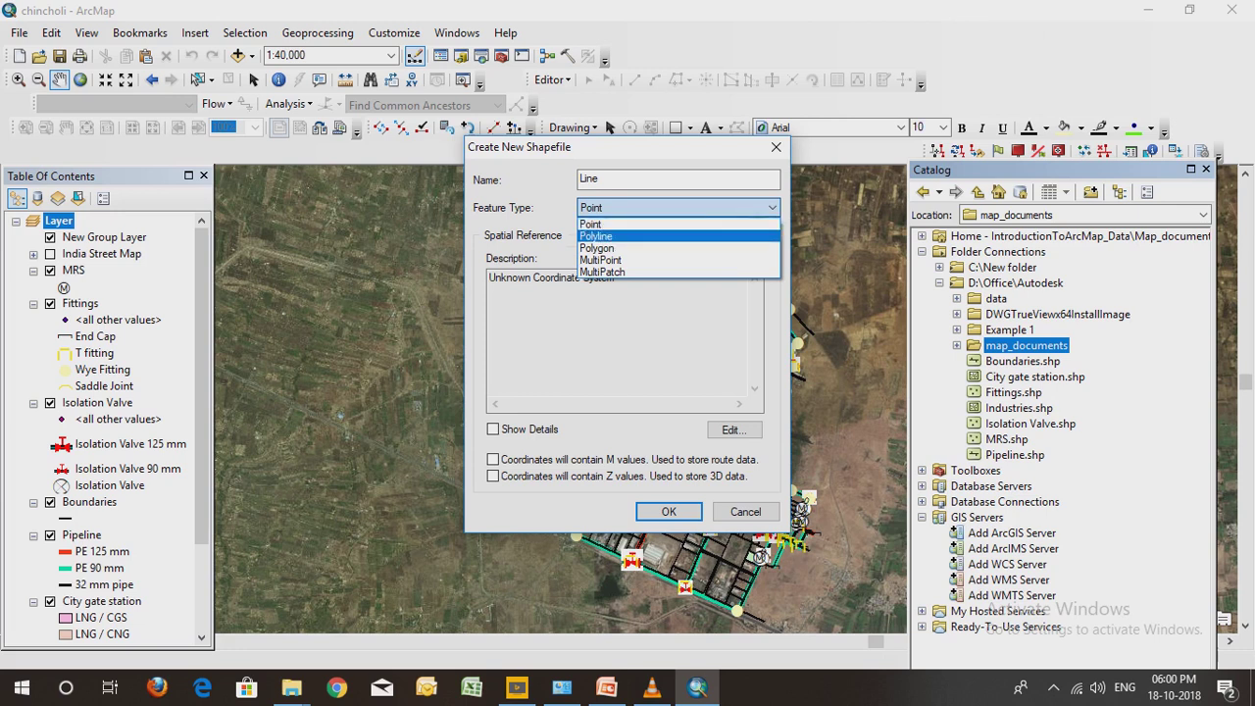
pyautogui.press('Return')
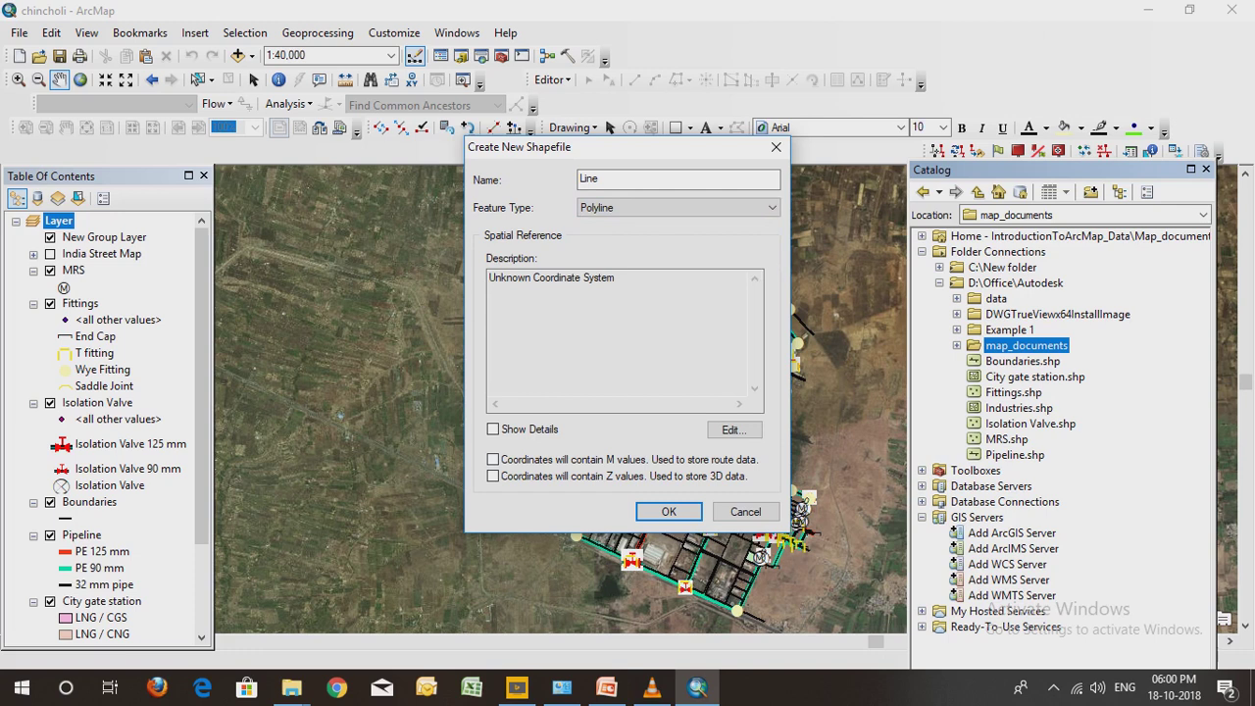
# Assign the WGS 1984 Web Mercator (auxiliary sphere) coordinate system to the new shapefile and create it
pyautogui.click(733, 430)
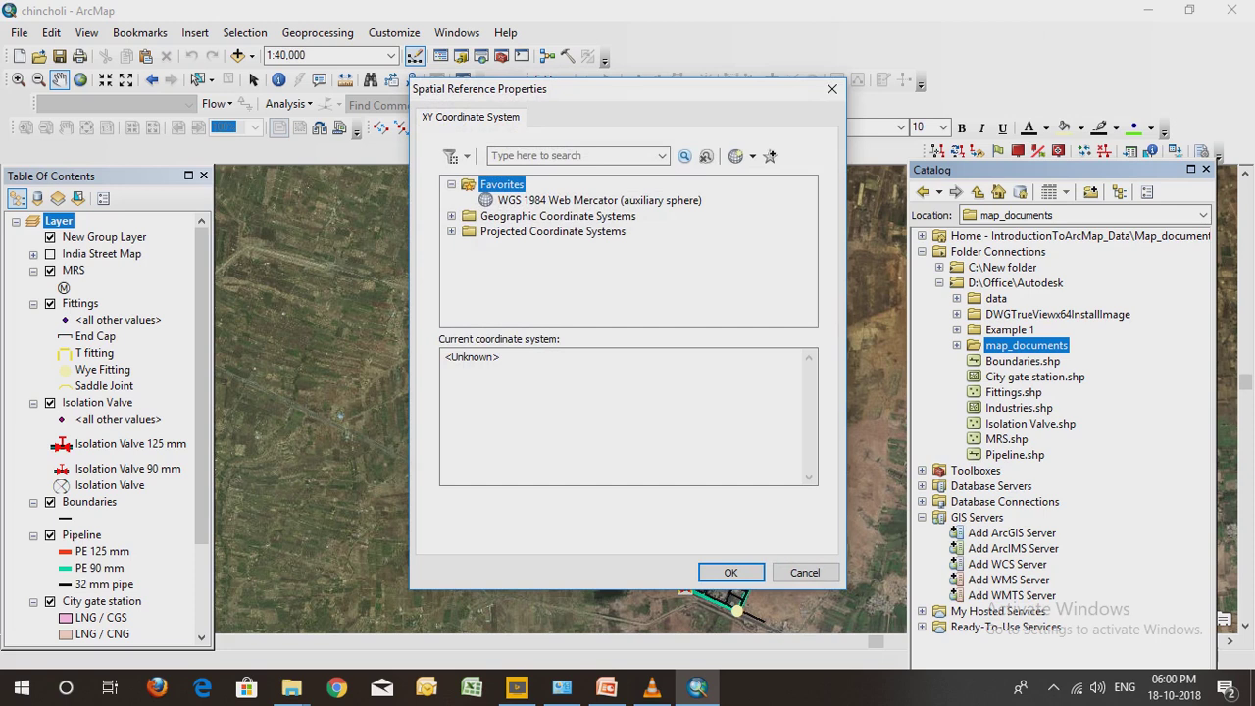
pyautogui.click(598, 200)
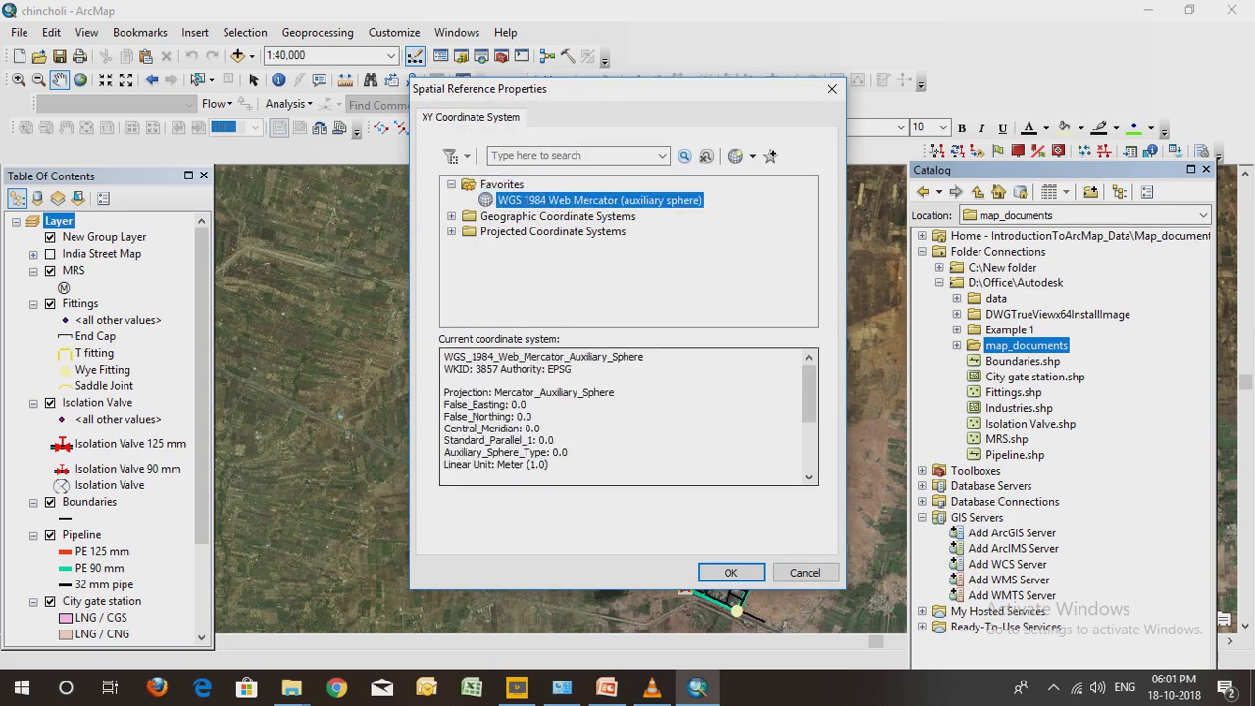
pyautogui.click(731, 572)
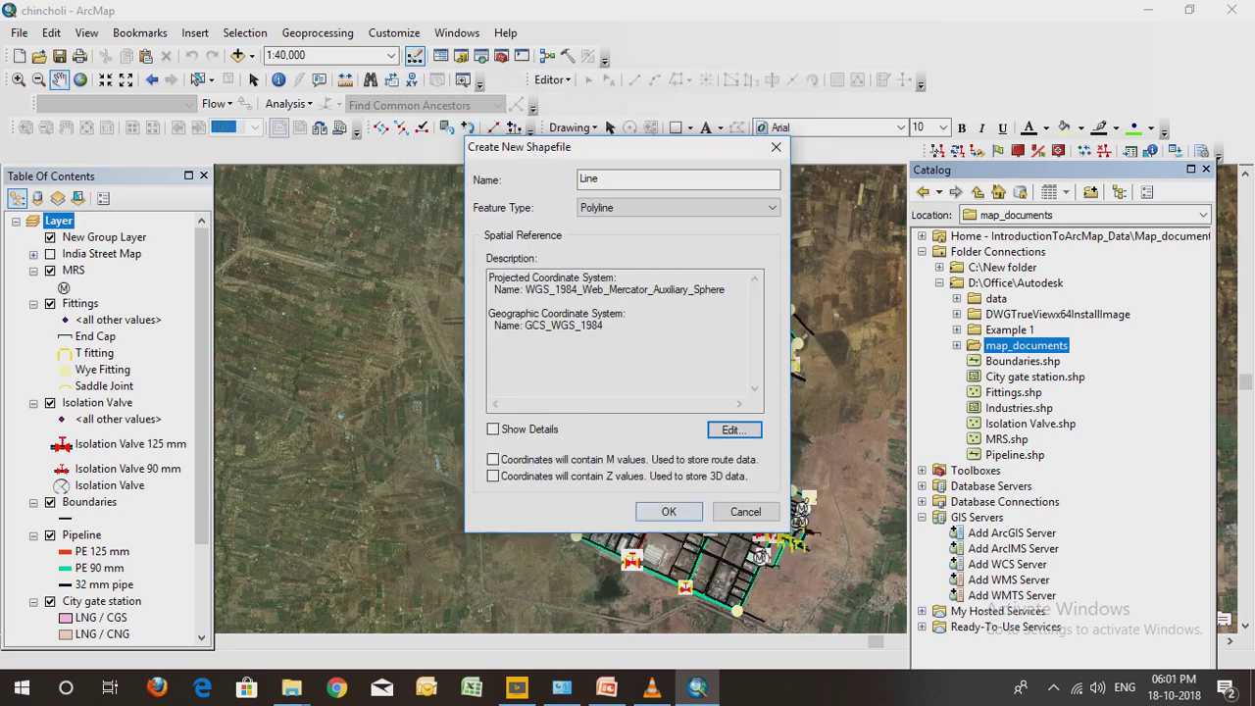
pyautogui.click(670, 512)
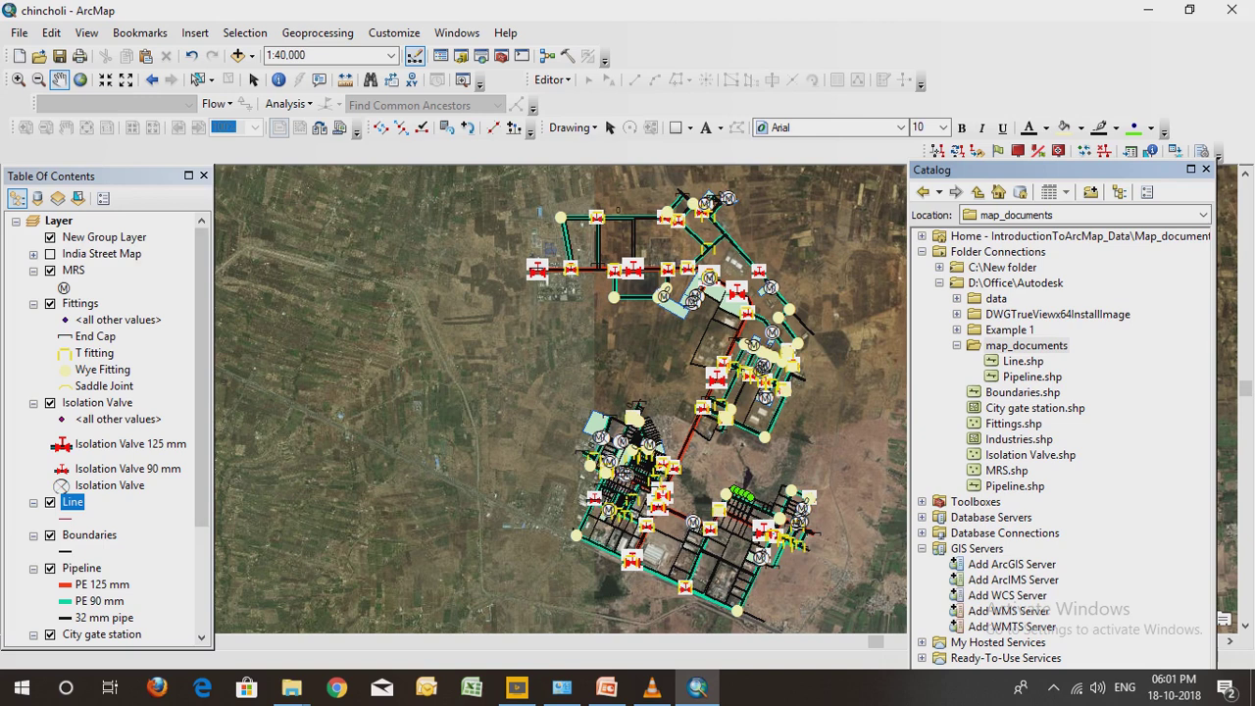
pyautogui.rightClick(74, 502)
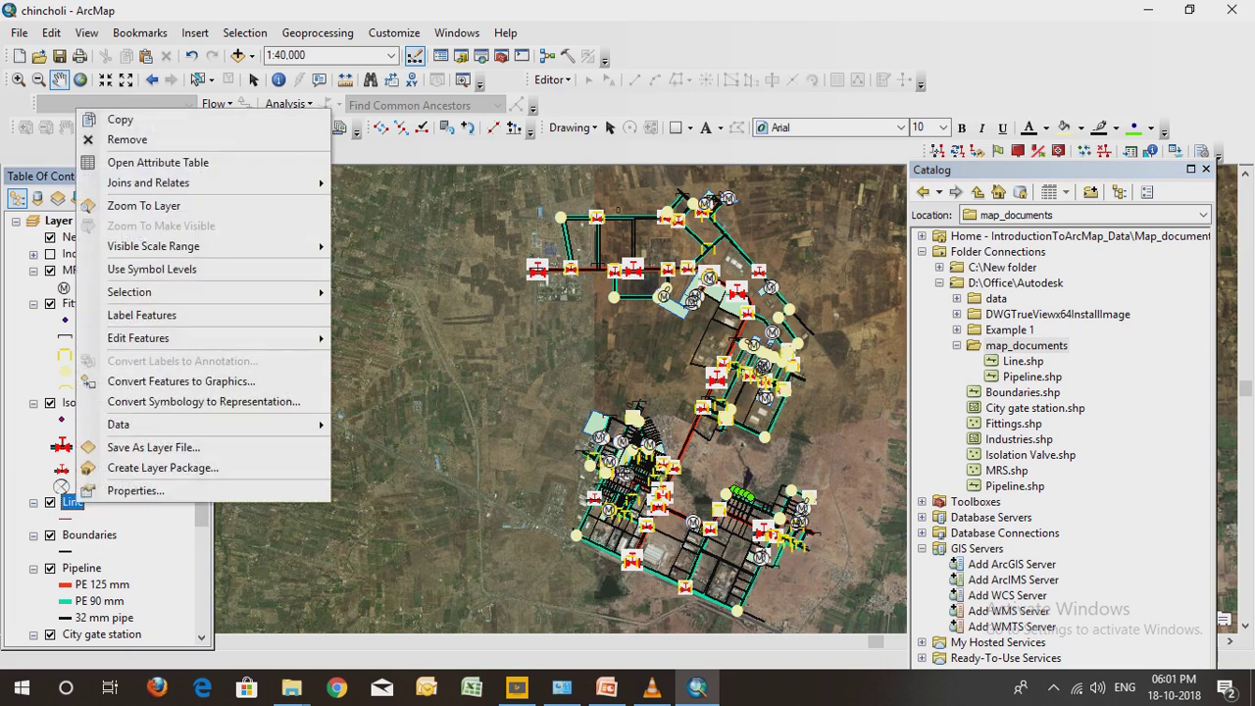
pyautogui.click(127, 490)
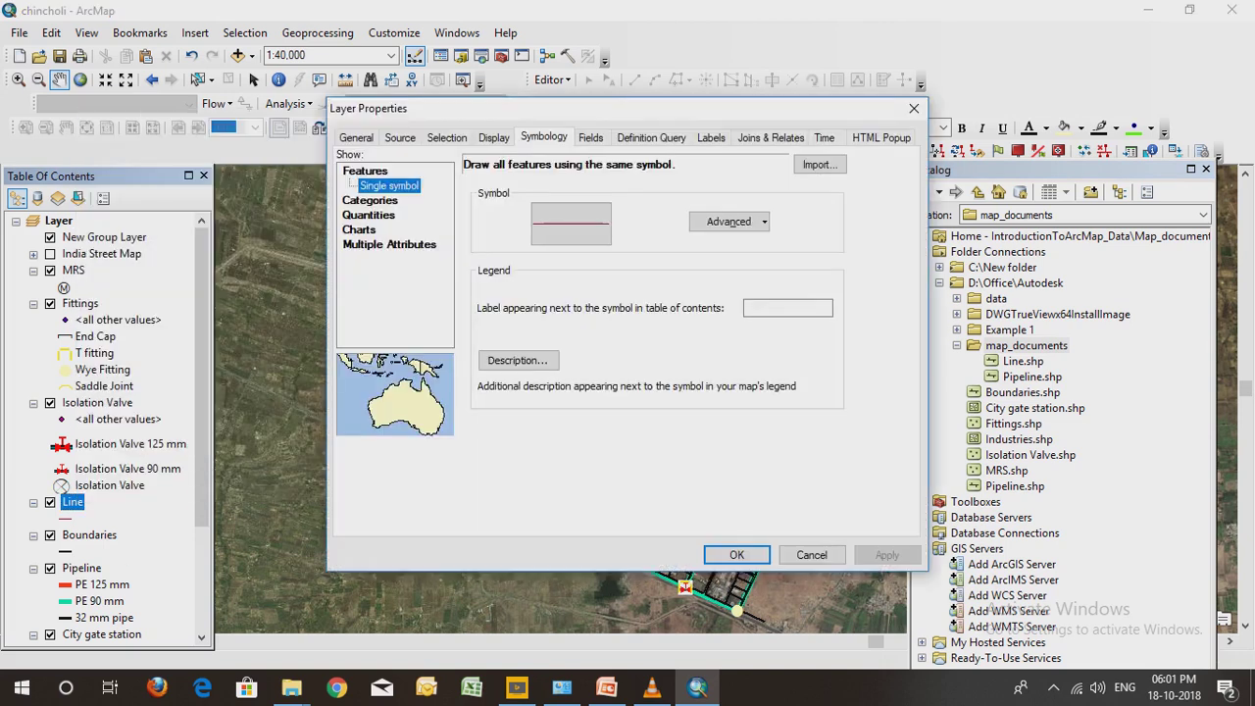
pyautogui.click(737, 555)
# Add a field named Diameter to the attribute fields of Line.shp in the map_documents folder
pyautogui.click(1023, 361)
pyautogui.rightClick(1023, 361)
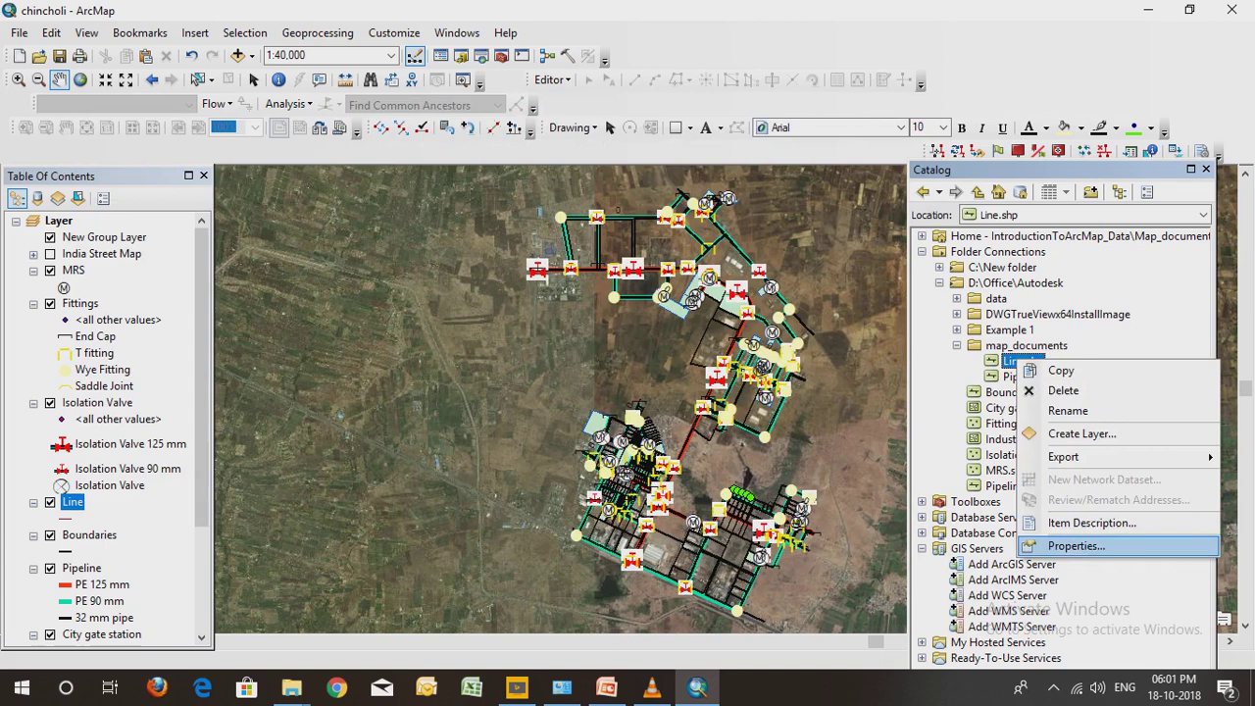
pyautogui.click(1076, 545)
pyautogui.click(549, 187)
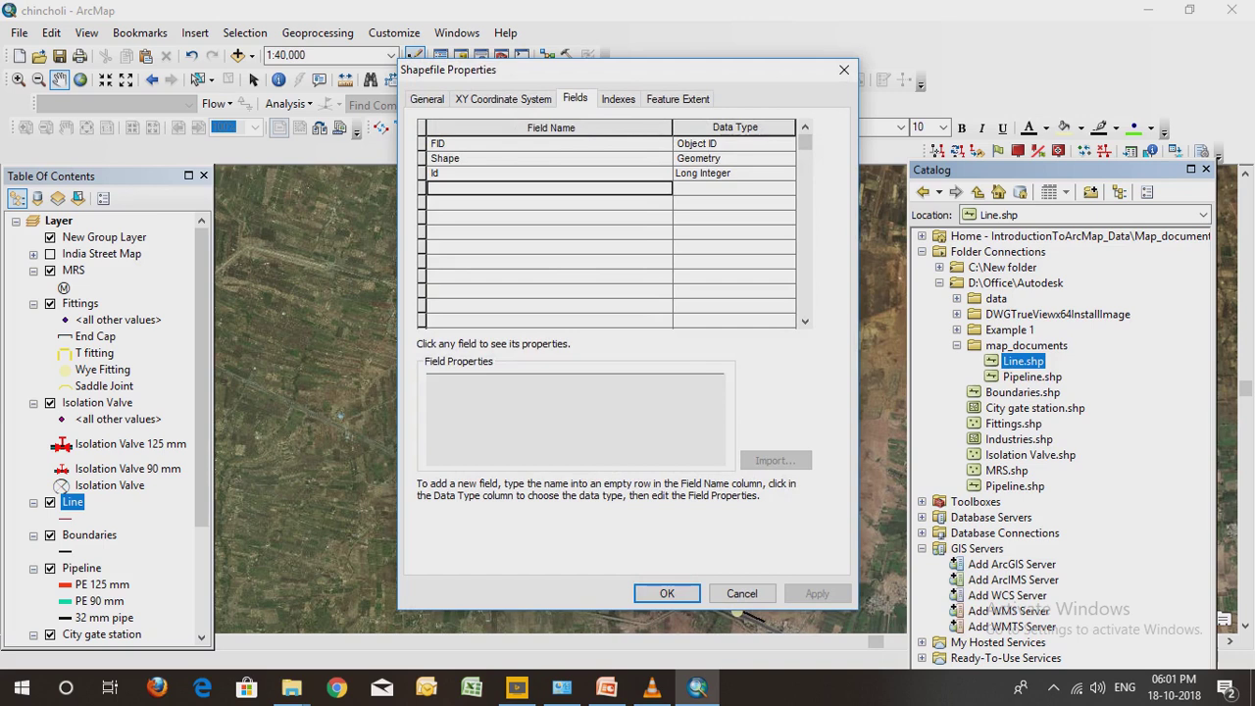
pyautogui.write('Diameter')
# Set the Diameter field's data type to Long Integer and save the shapefile properties
pyautogui.click(734, 187)
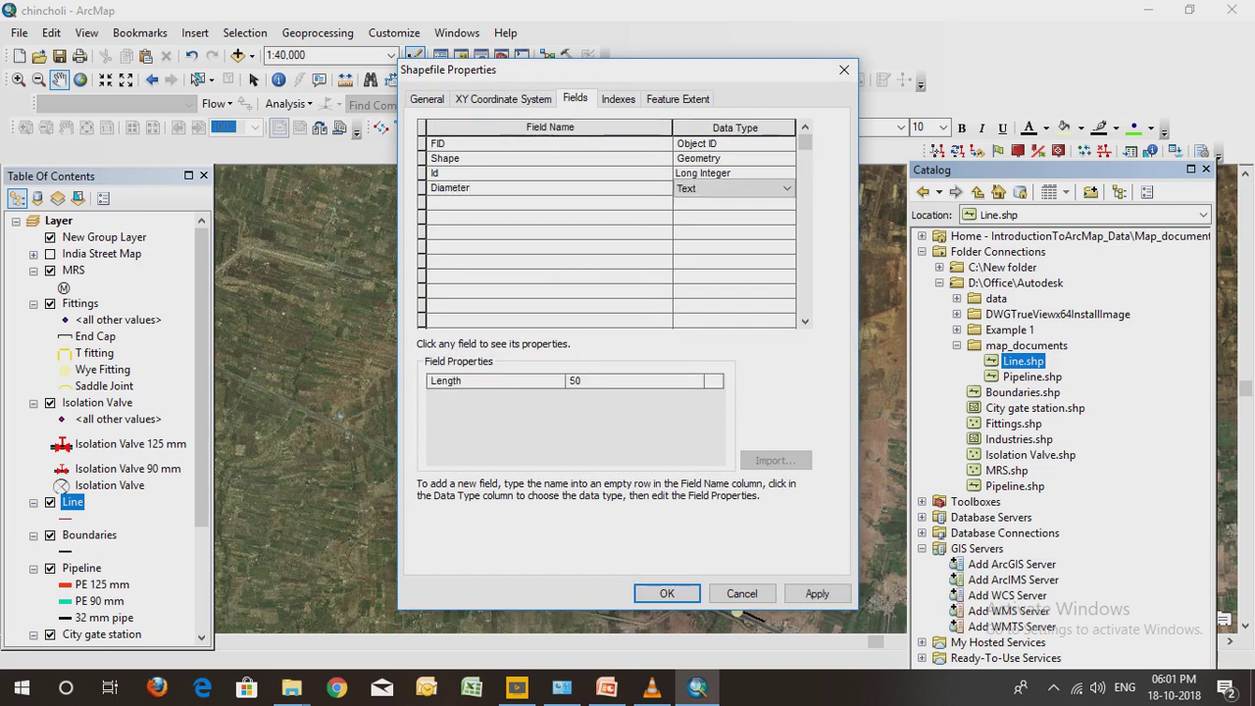
pyautogui.click(734, 187)
pyautogui.press('Up')
pyautogui.press('Up')
pyautogui.press('Up')
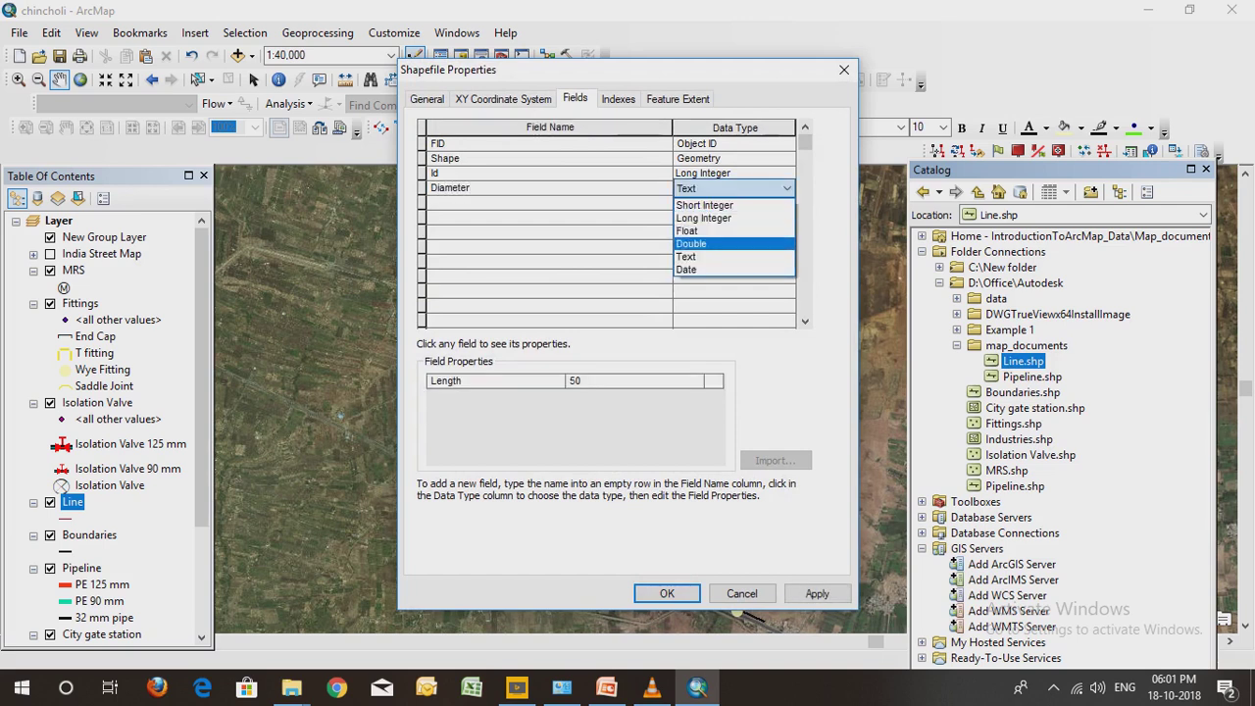
pyautogui.press('Up')
pyautogui.press('Down')
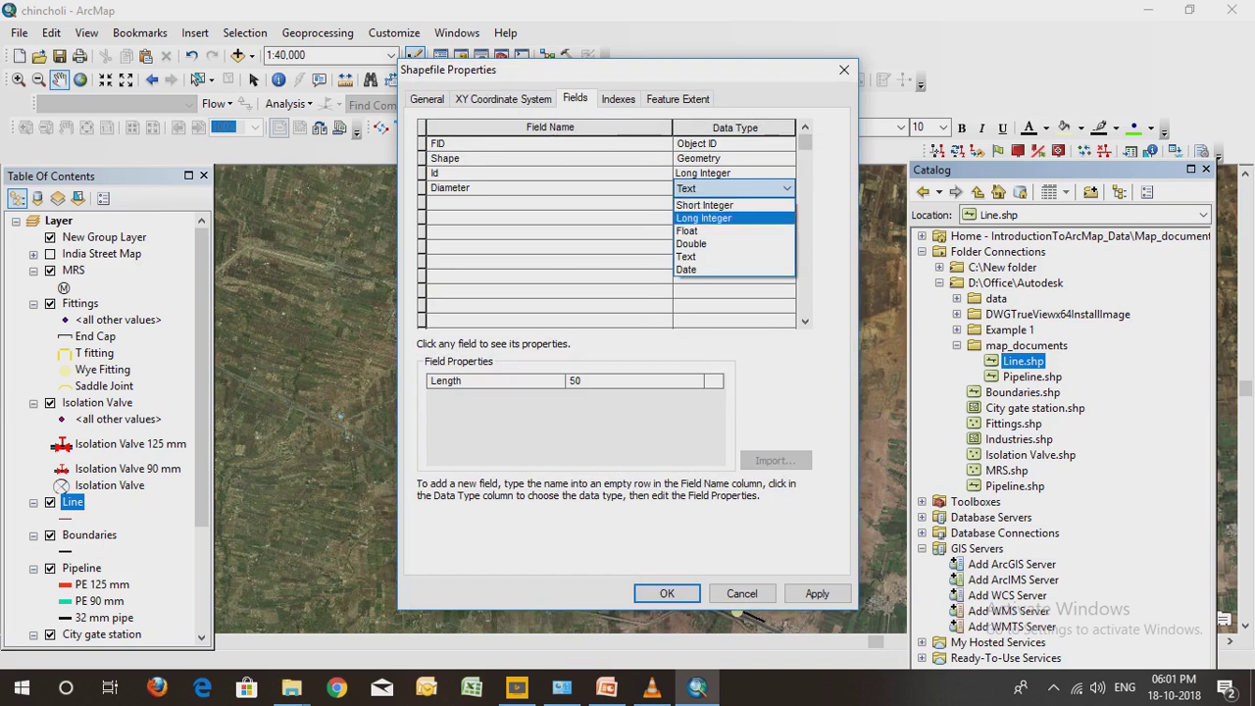
pyautogui.press('Return')
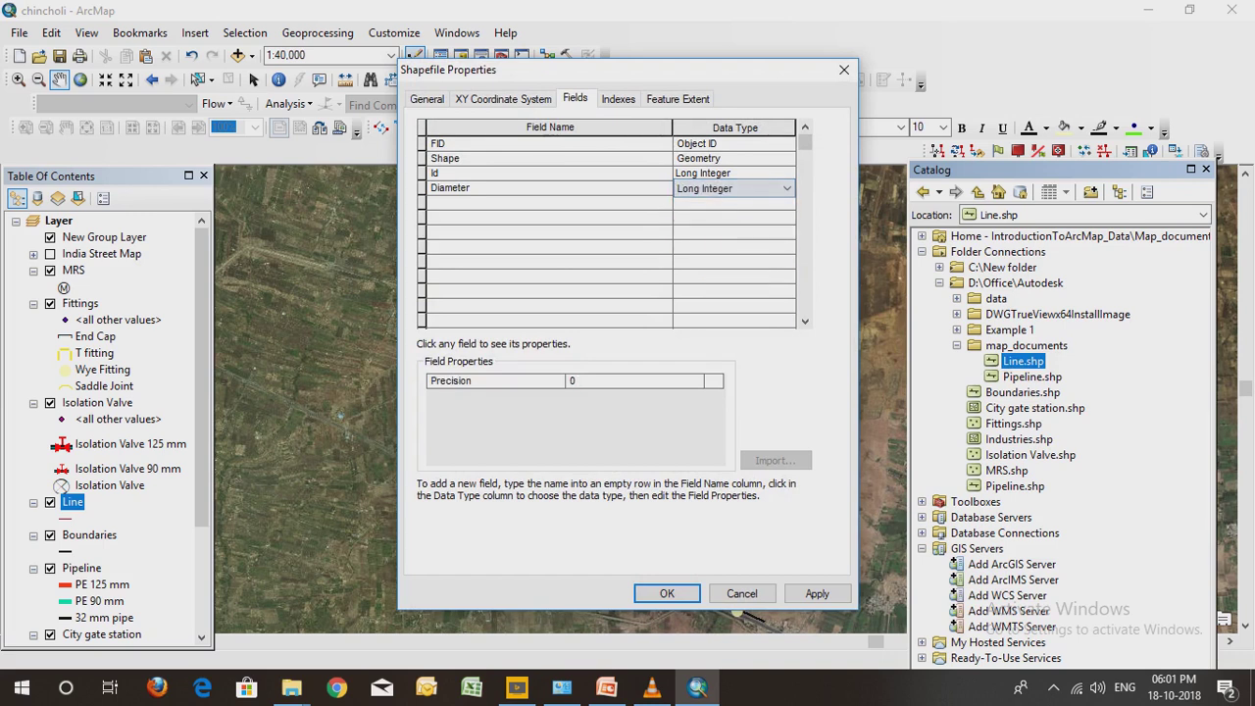
pyautogui.click(667, 593)
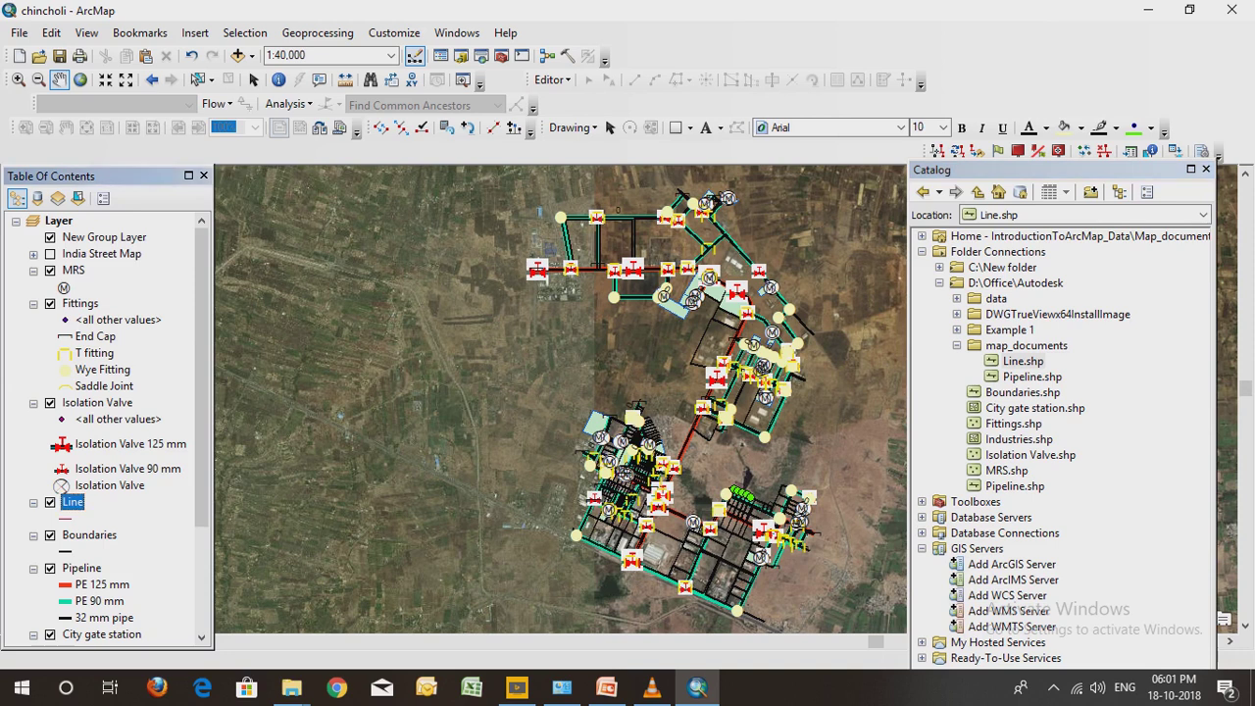
# Set the width of the Line layer's single symbol to 3
pyautogui.rightClick(70, 503)
pyautogui.click(127, 492)
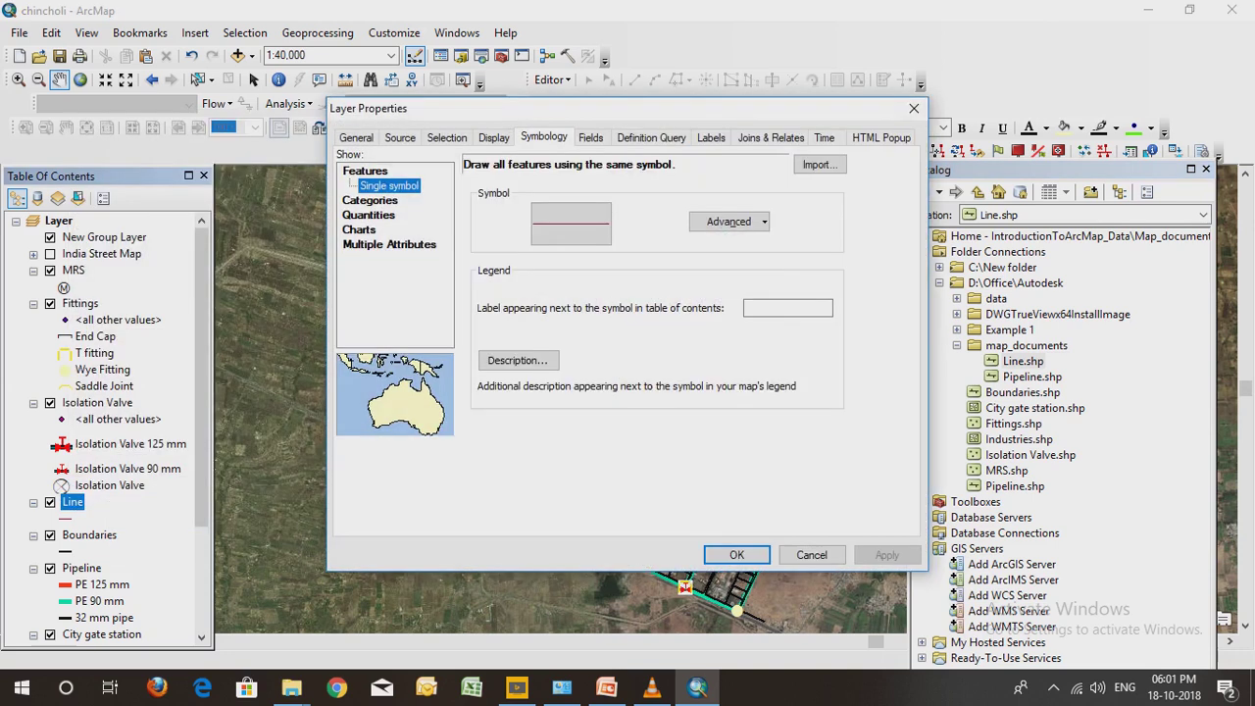
pyautogui.click(571, 223)
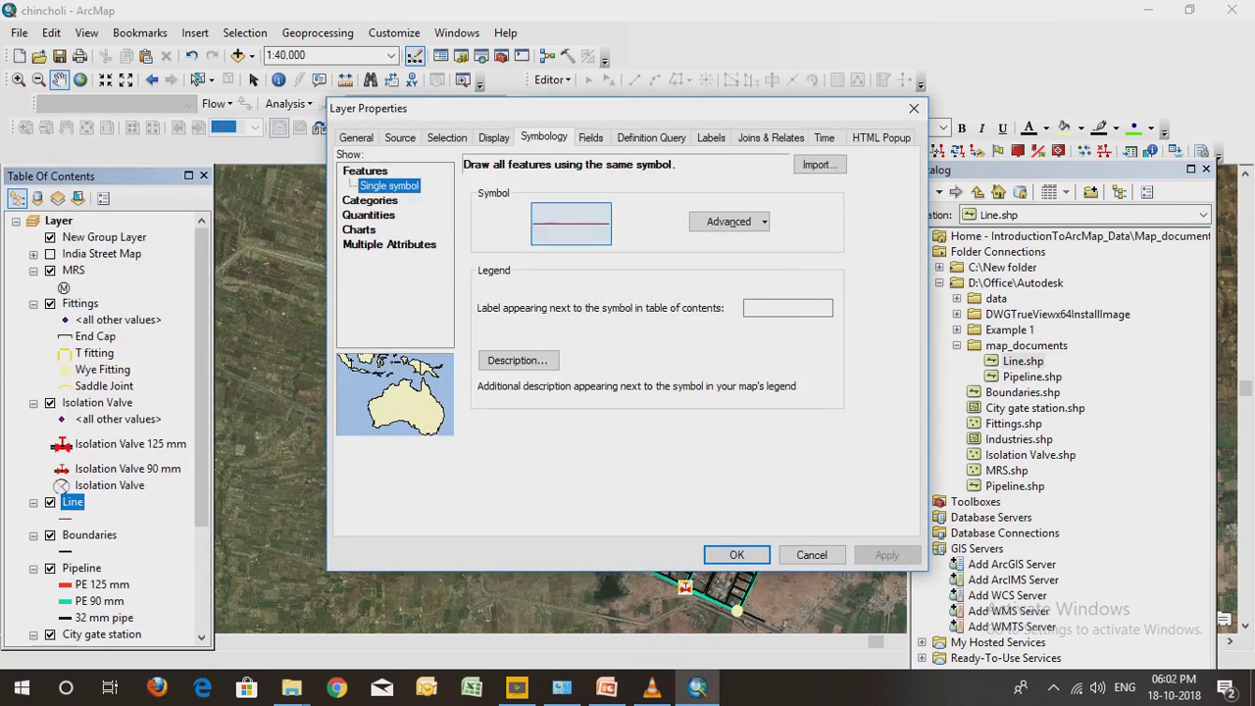
pyautogui.moveTo(960, 226); pyautogui.dragTo(960, 304)
pyautogui.click(783, 132)
pyautogui.write('d')
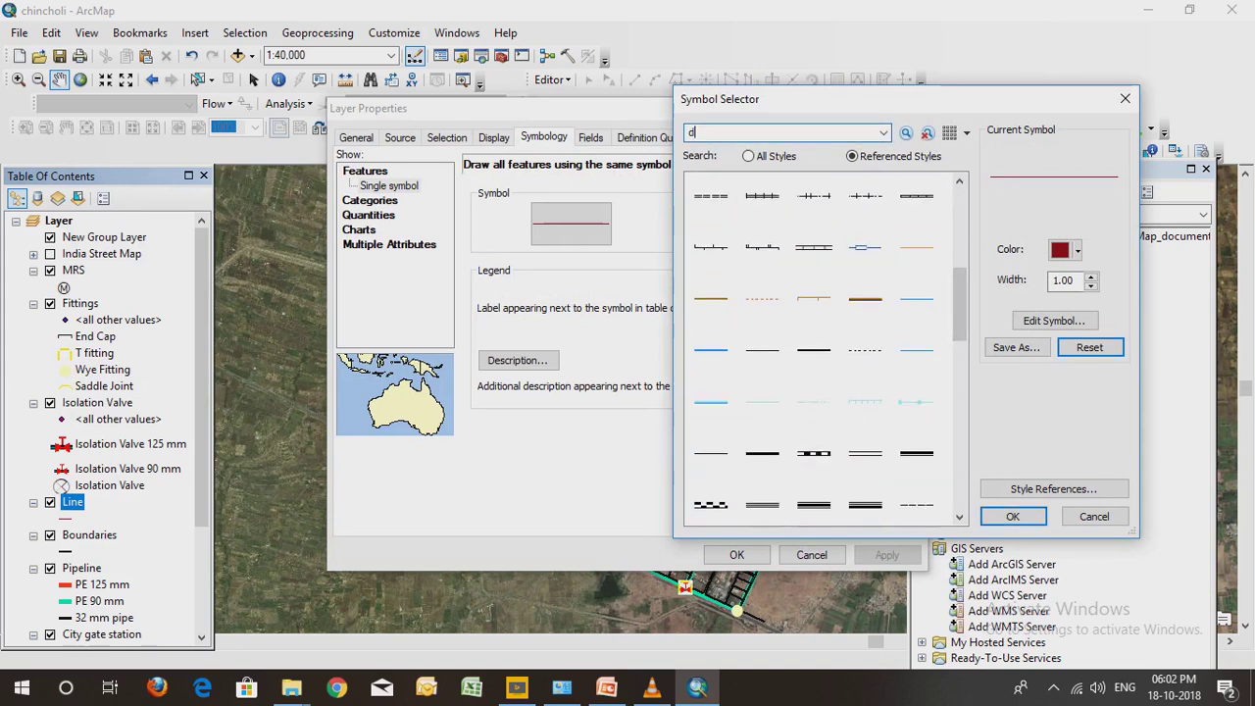
pyautogui.press('BackSpace')
pyautogui.click(1065, 250)
pyautogui.press('Escape')
pyautogui.click(1091, 276)
pyautogui.click(1090, 275)
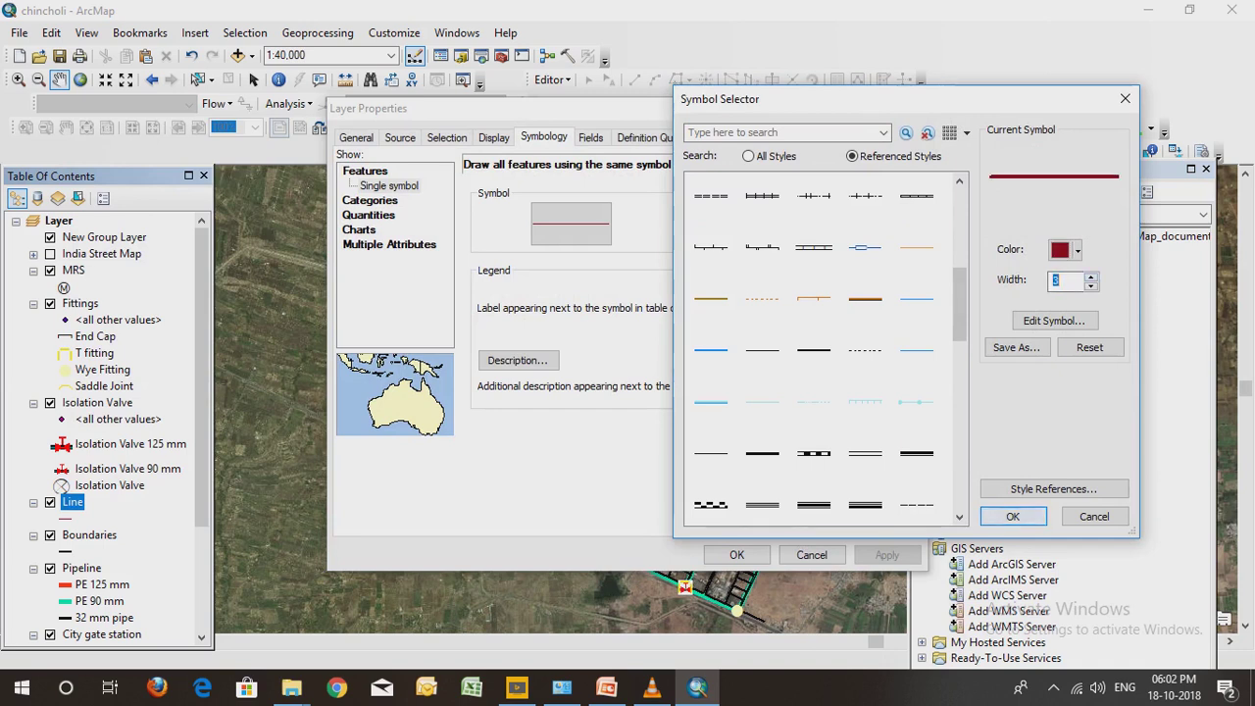
pyautogui.click(1013, 516)
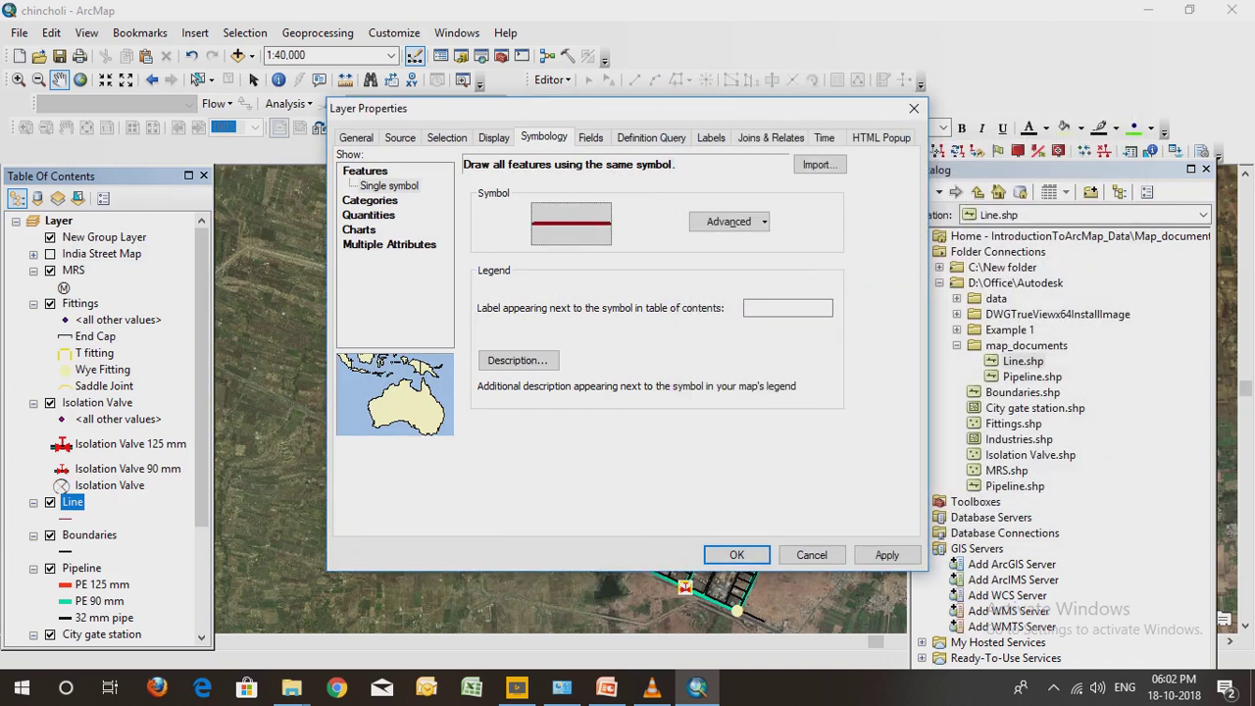
# Symbolize the Line layer by unique values of the Diameter field and apply the layer properties
pyautogui.click(370, 200)
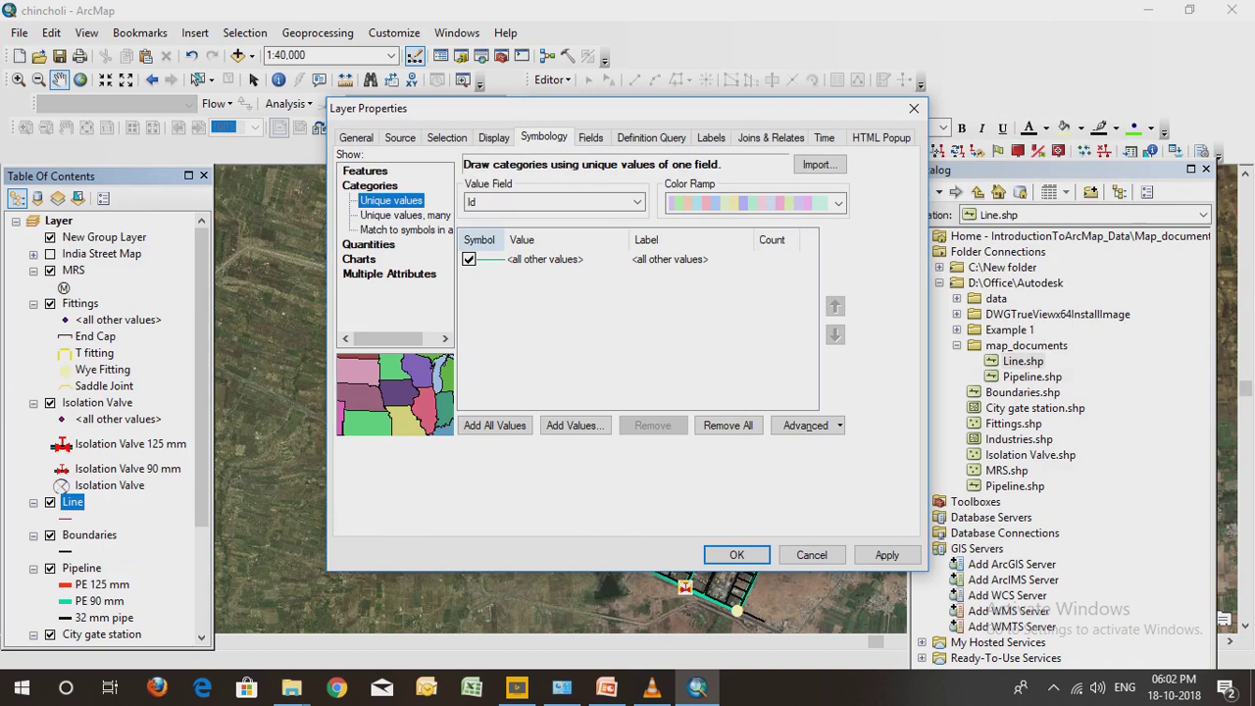
pyautogui.click(549, 202)
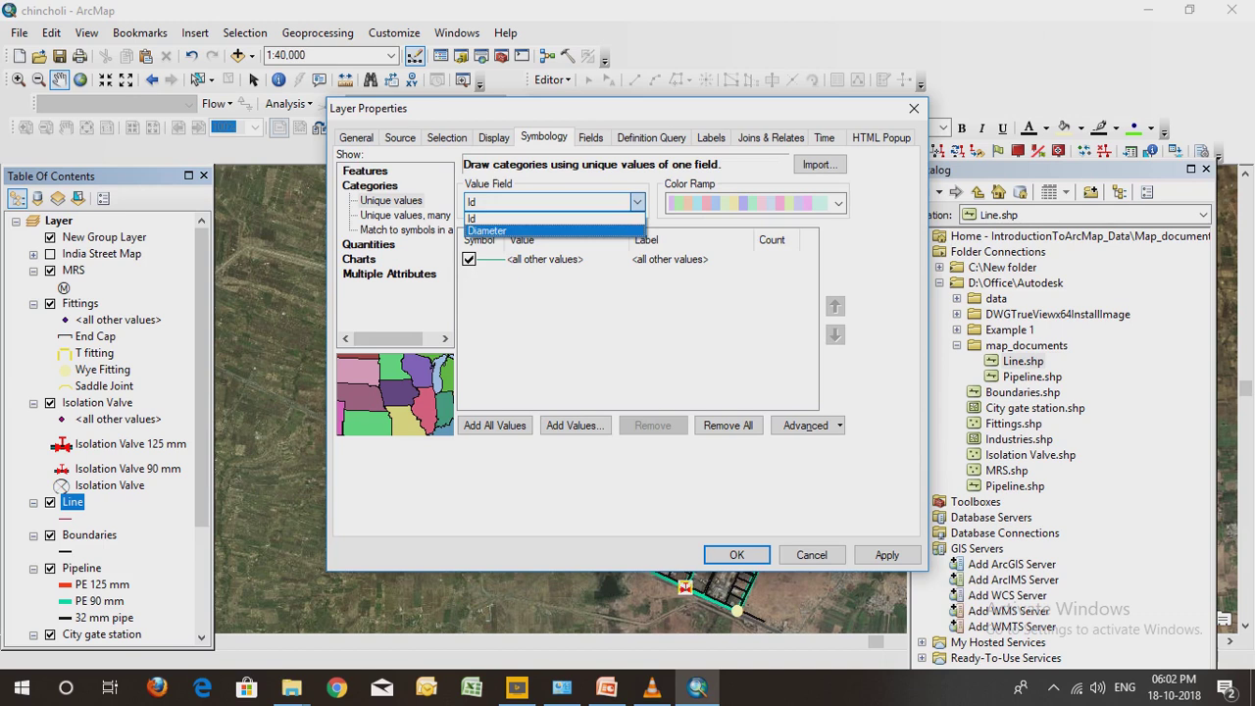
pyautogui.click(553, 230)
pyautogui.click(637, 323)
pyautogui.click(887, 555)
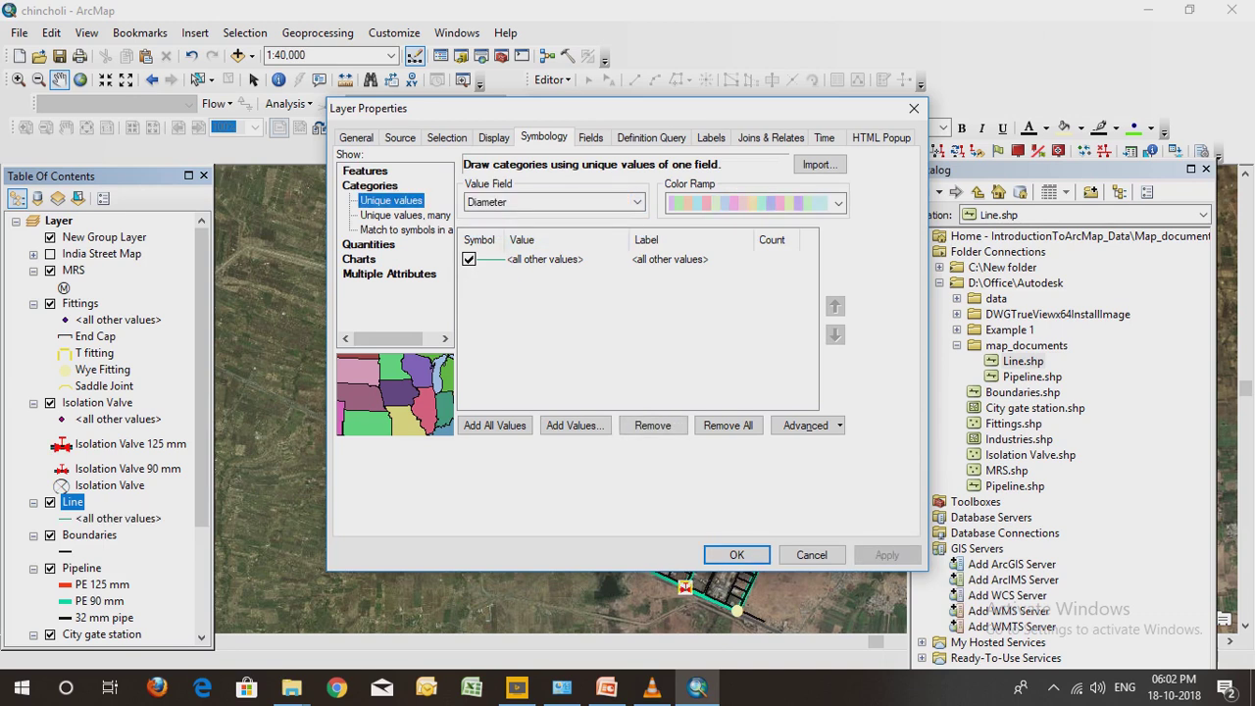
pyautogui.press('Return')
pyautogui.click(118, 518)
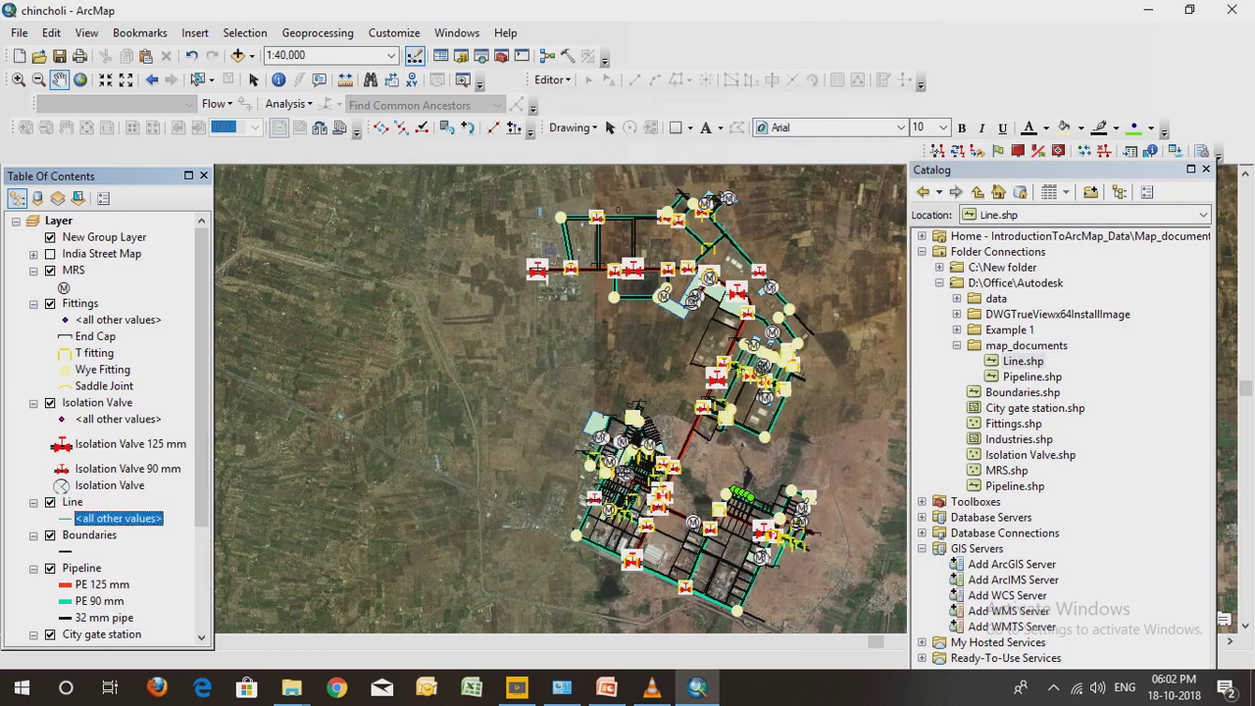
pyautogui.doubleClick(73, 501)
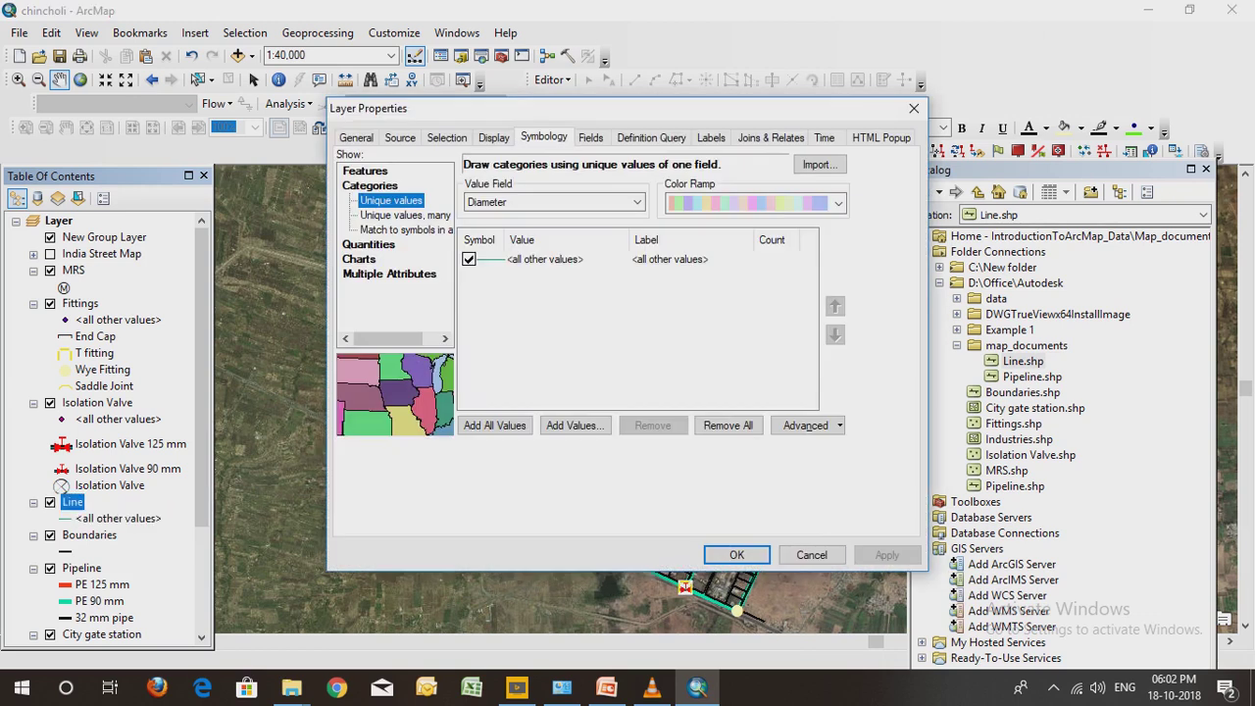
pyautogui.press('Return')
# Define a new feature type named MDPE line for the Line layer, keeping the default symbol and attribute values
pyautogui.rightClick(72, 501)
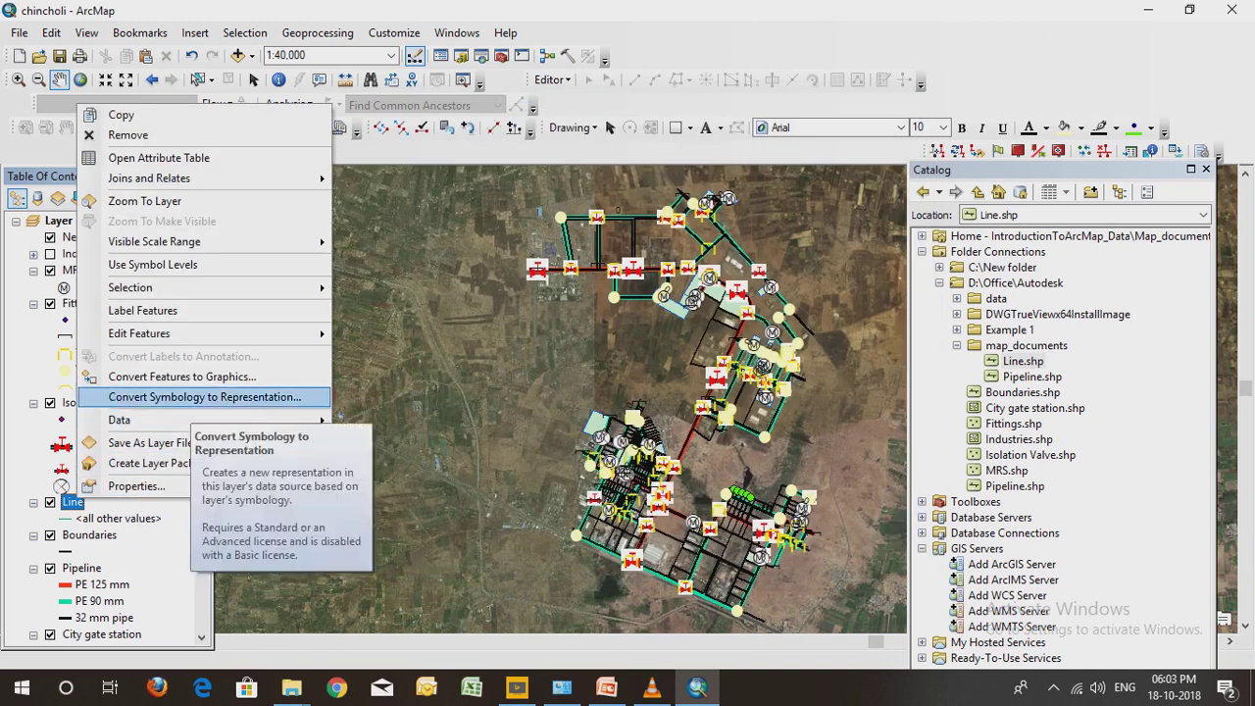
pyautogui.moveTo(203, 333)
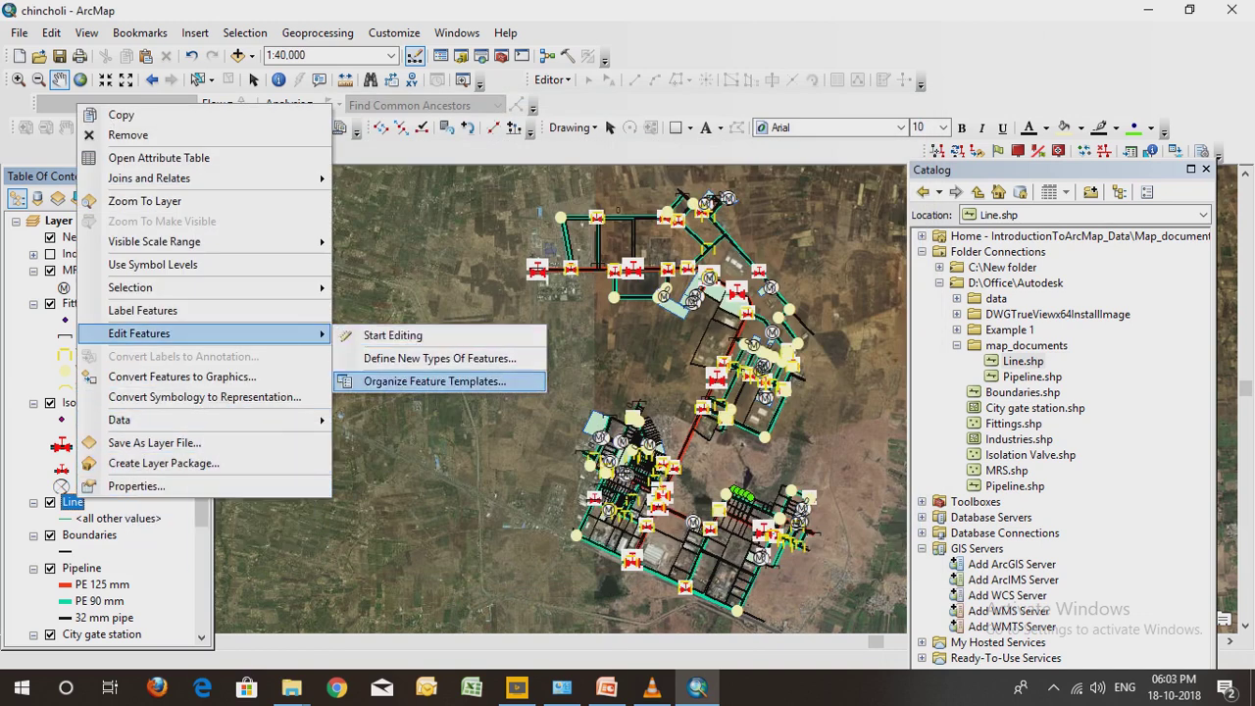
pyautogui.click(436, 359)
pyautogui.click(534, 322)
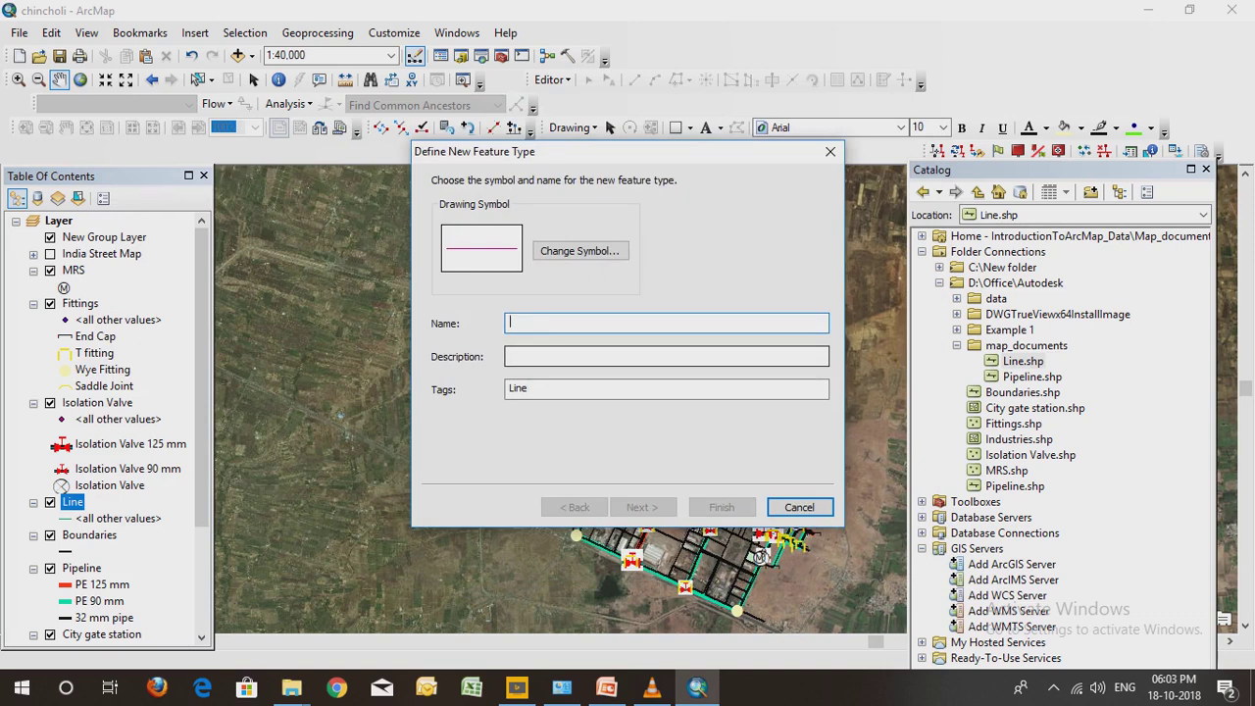
pyautogui.write('MDPE ')
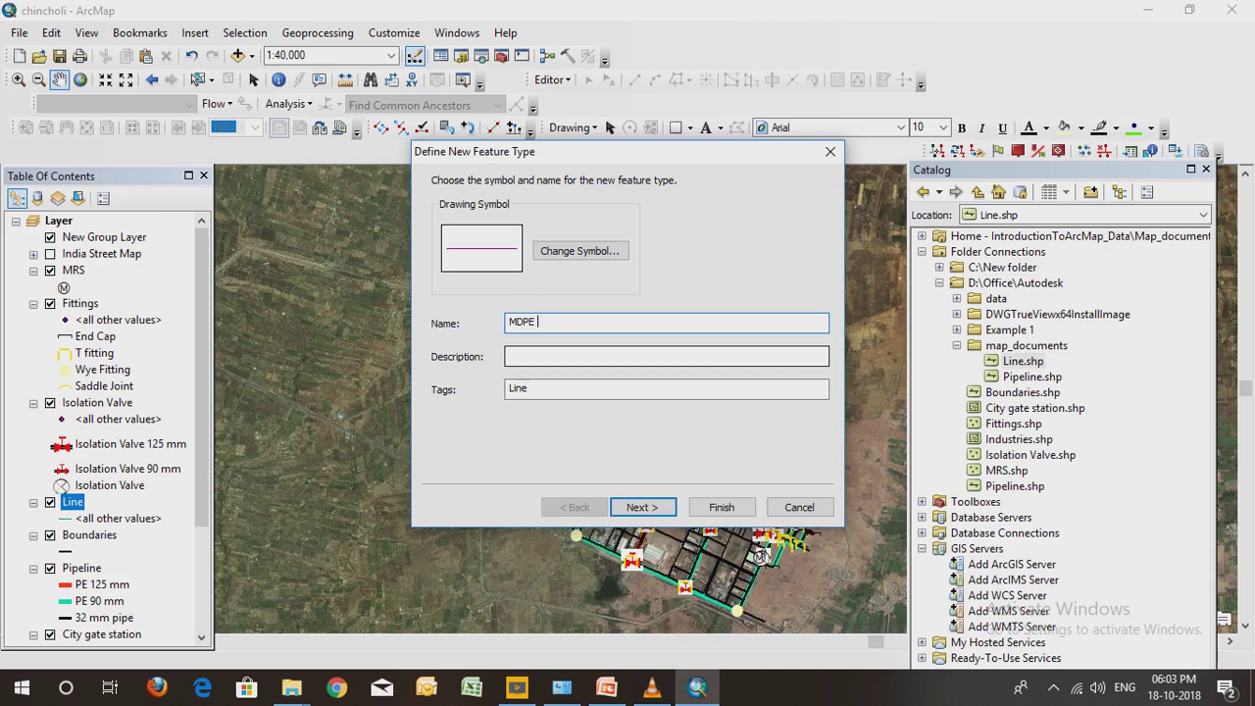
pyautogui.write('line')
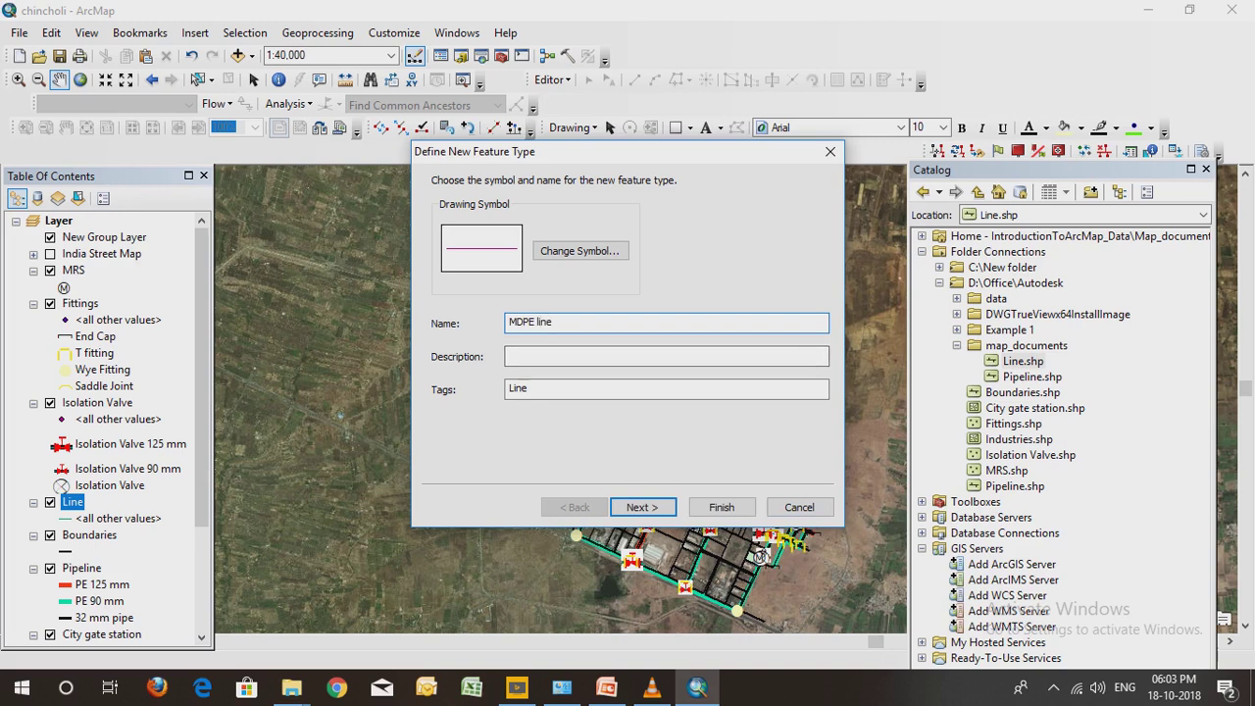
pyautogui.click(644, 507)
pyautogui.click(644, 507)
pyautogui.click(538, 238)
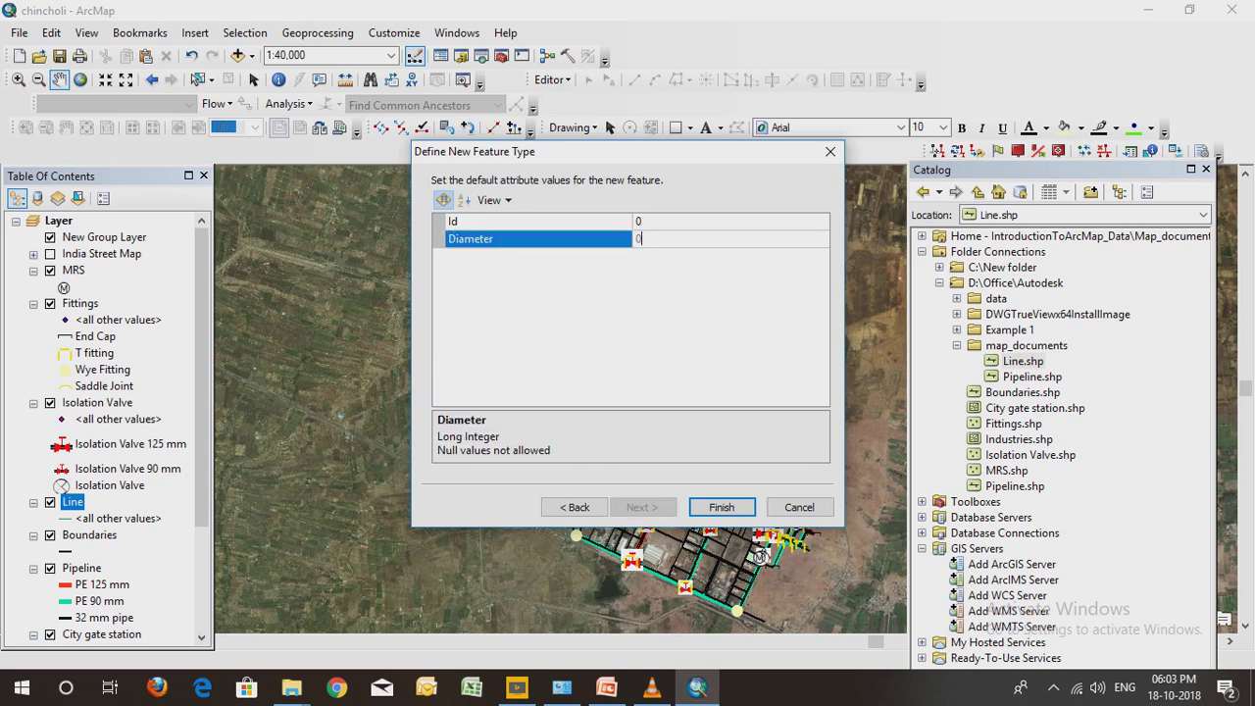
pyautogui.click(722, 507)
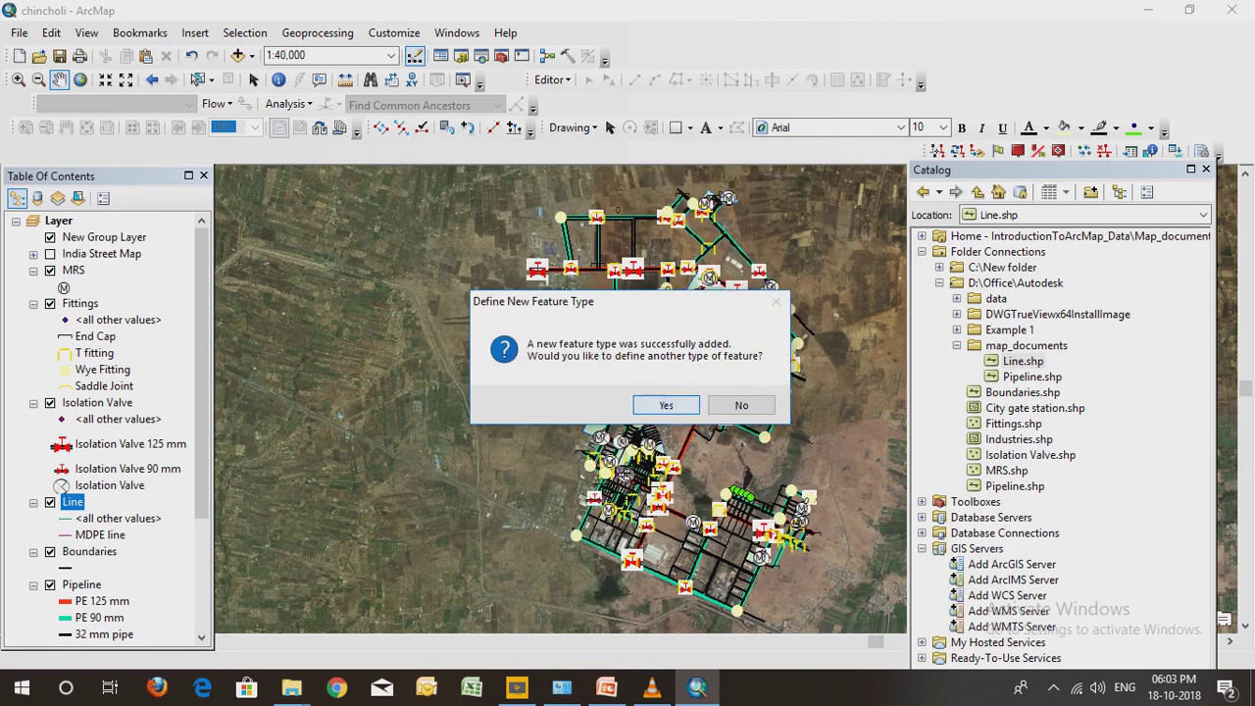
# Start another feature type for the Line layer, named GI Line, and give it a solid red line symbol
pyautogui.click(666, 405)
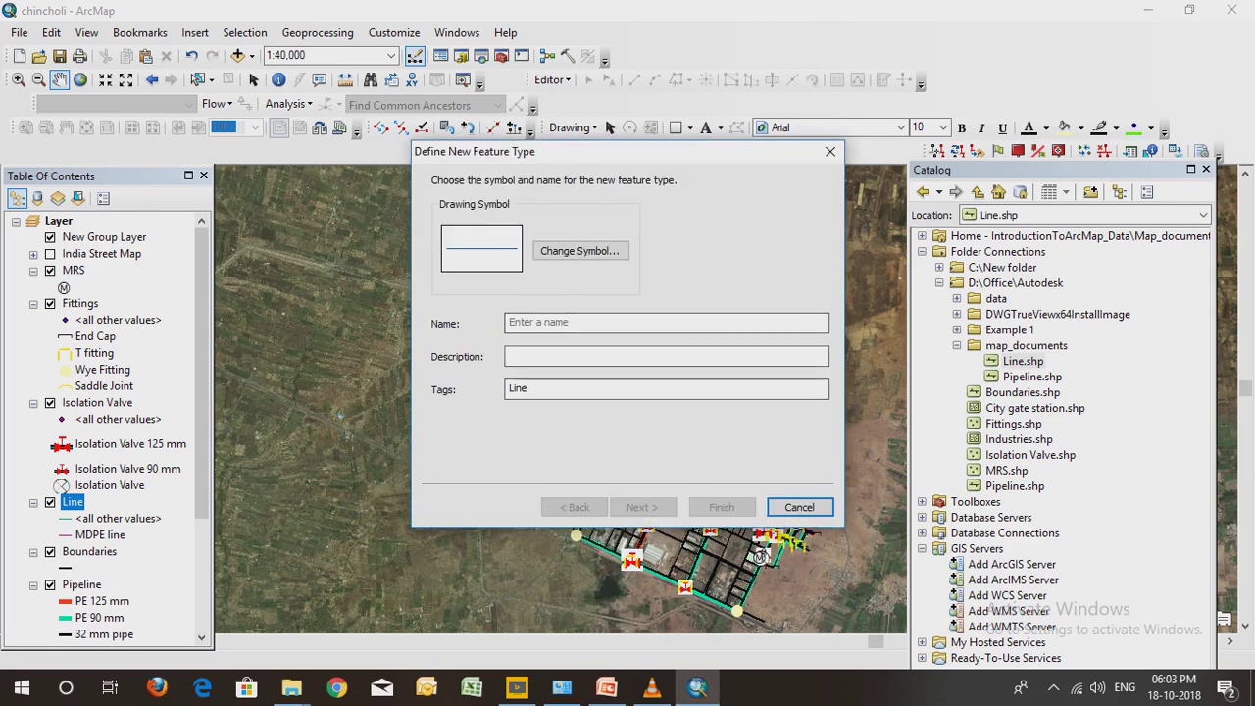
pyautogui.click(579, 251)
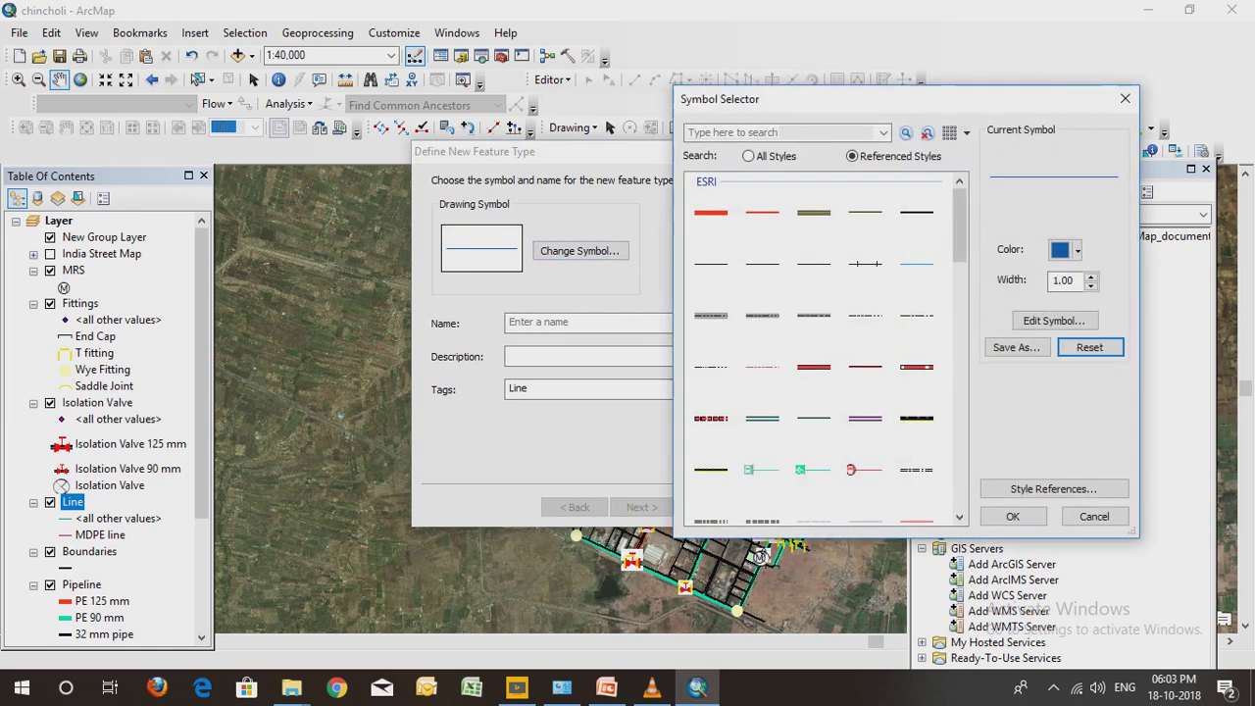
pyautogui.click(1125, 98)
pyautogui.click(665, 322)
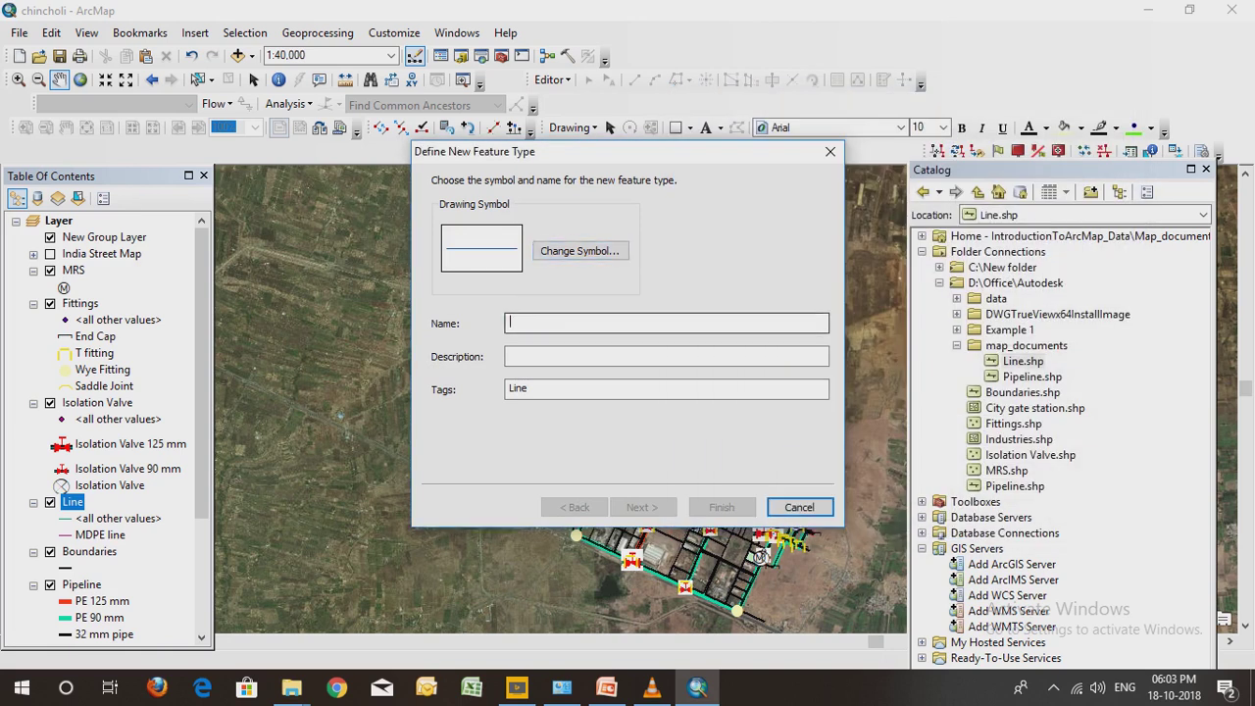
pyautogui.write('GI')
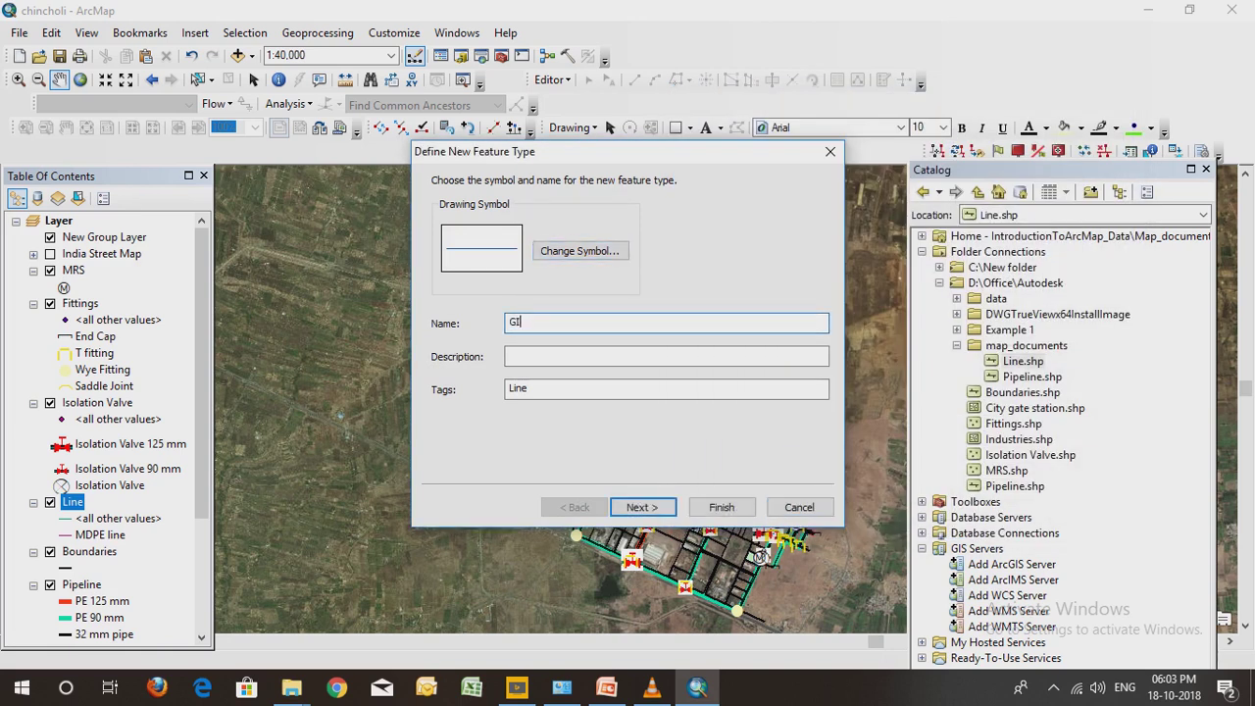
pyautogui.write(' Line')
pyautogui.click(579, 250)
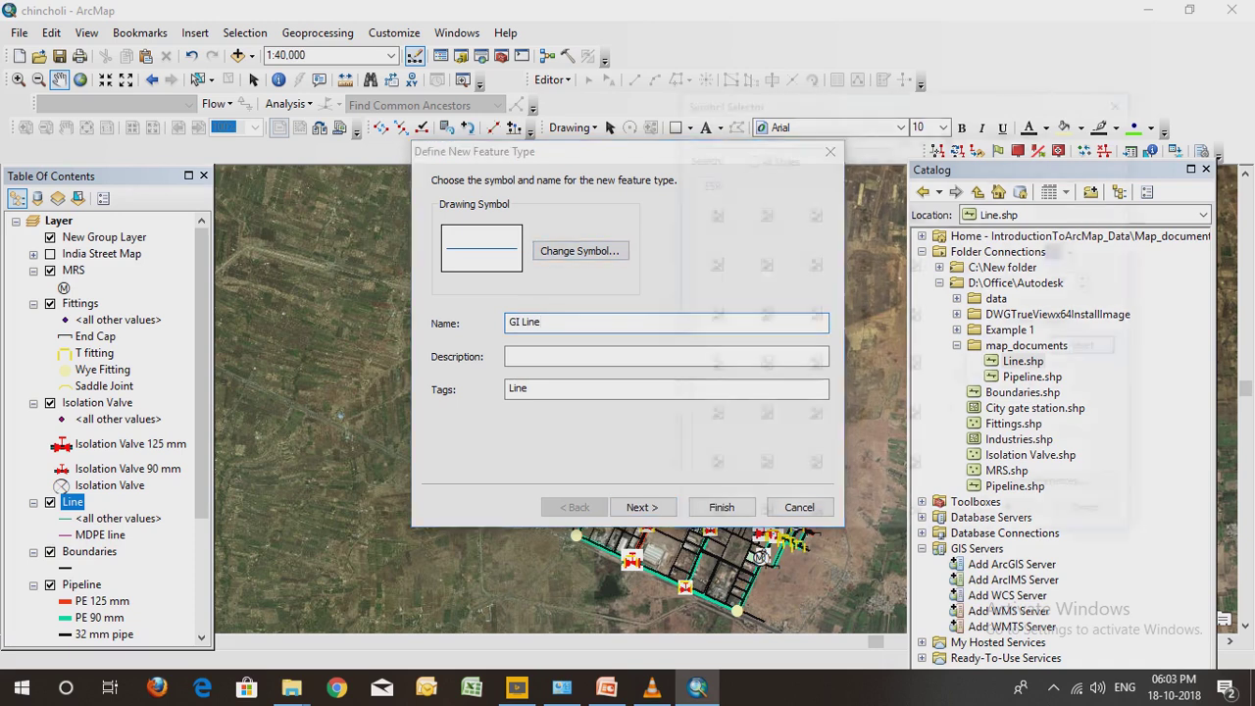
pyautogui.click(762, 212)
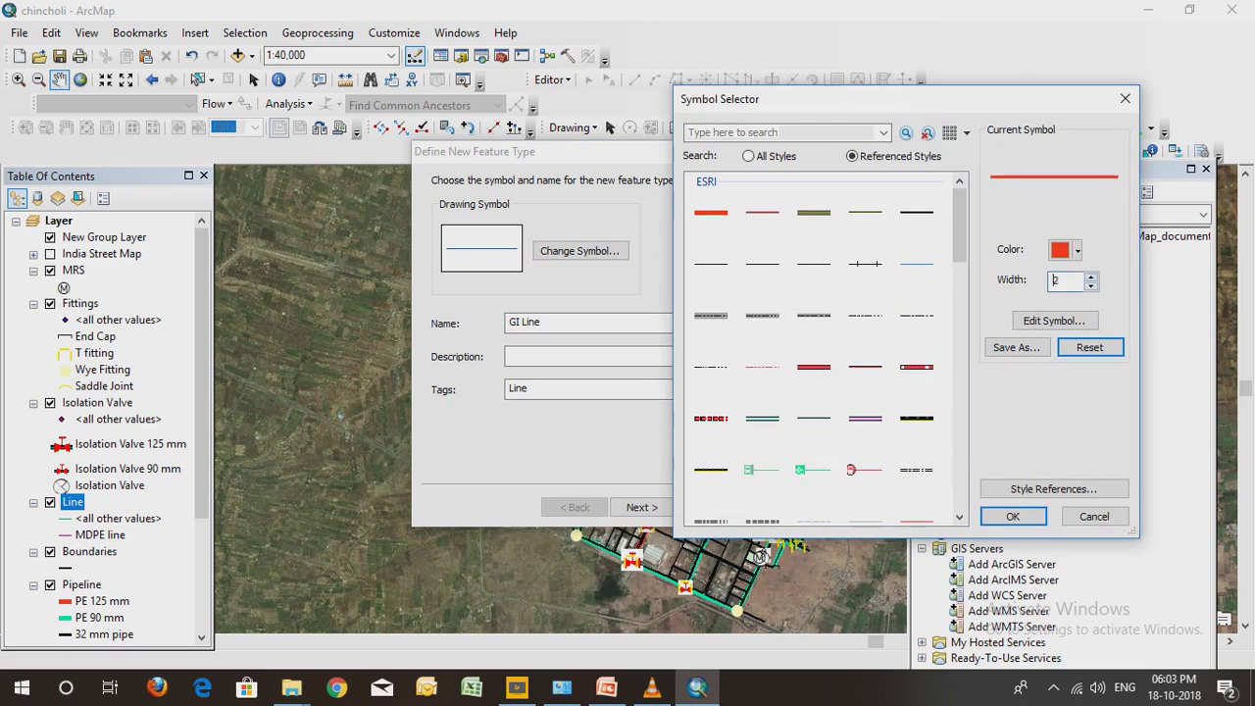
pyautogui.click(1013, 516)
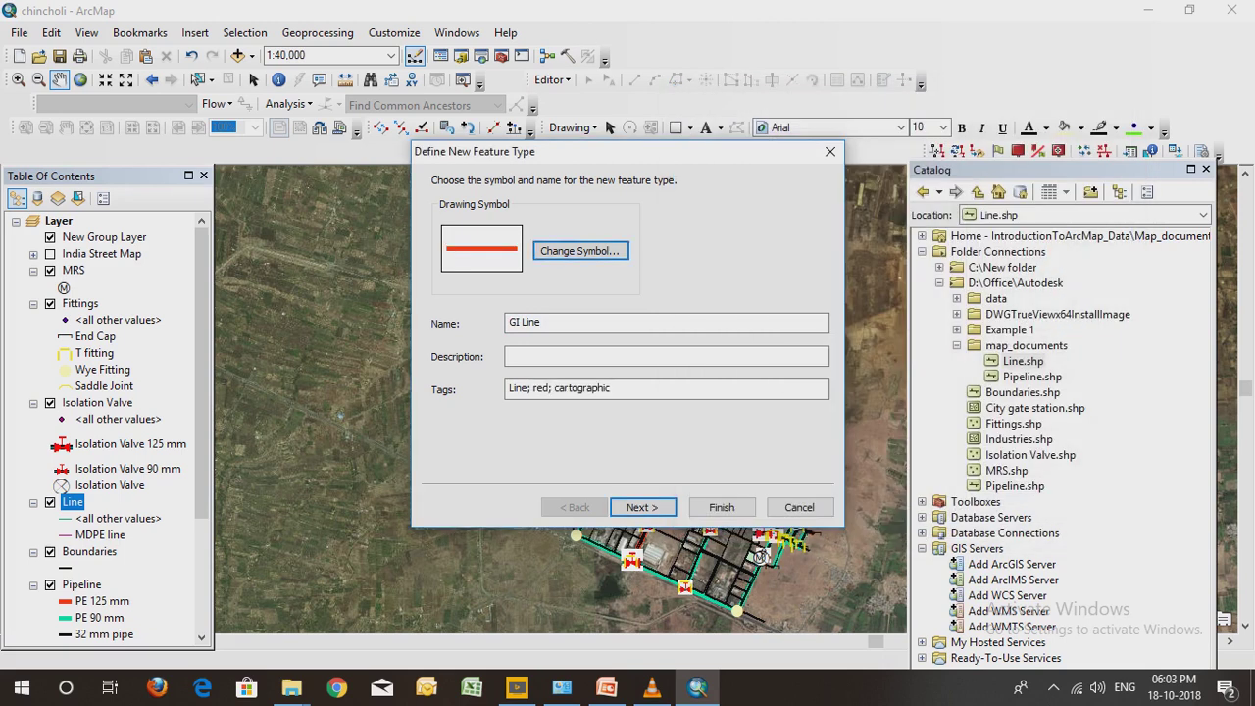
# Finish the GI Line feature type with category value 1 and the default attribute values
pyautogui.click(642, 507)
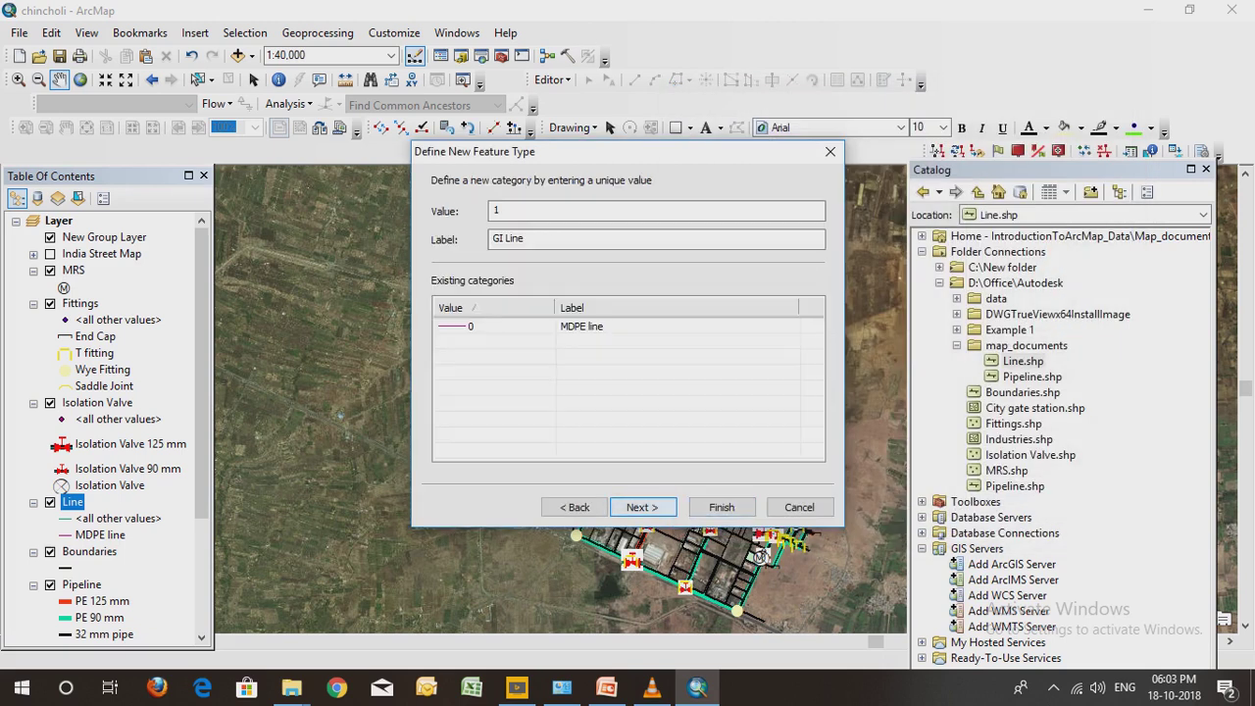
pyautogui.click(642, 507)
pyautogui.click(722, 507)
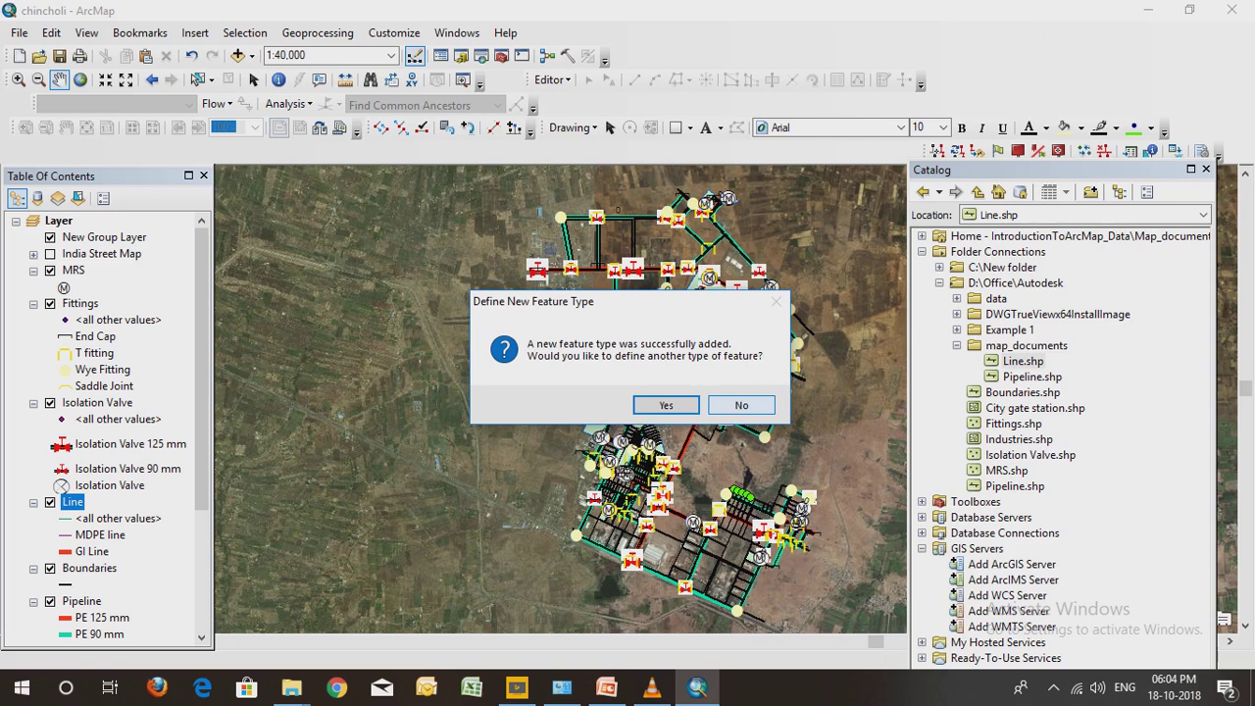
# Decline defining another feature type for the Line layer and return to the network map
pyautogui.click(741, 405)
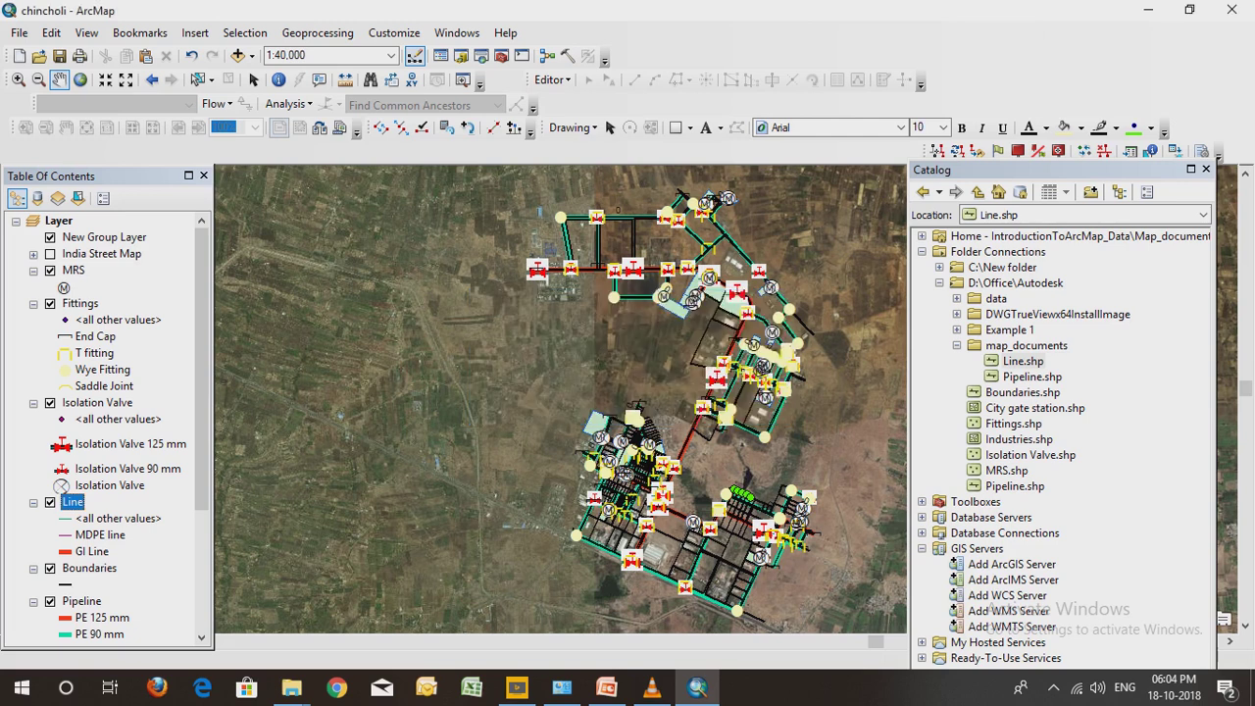
pyautogui.moveTo(741, 405); pyautogui.dragTo(654, 377)
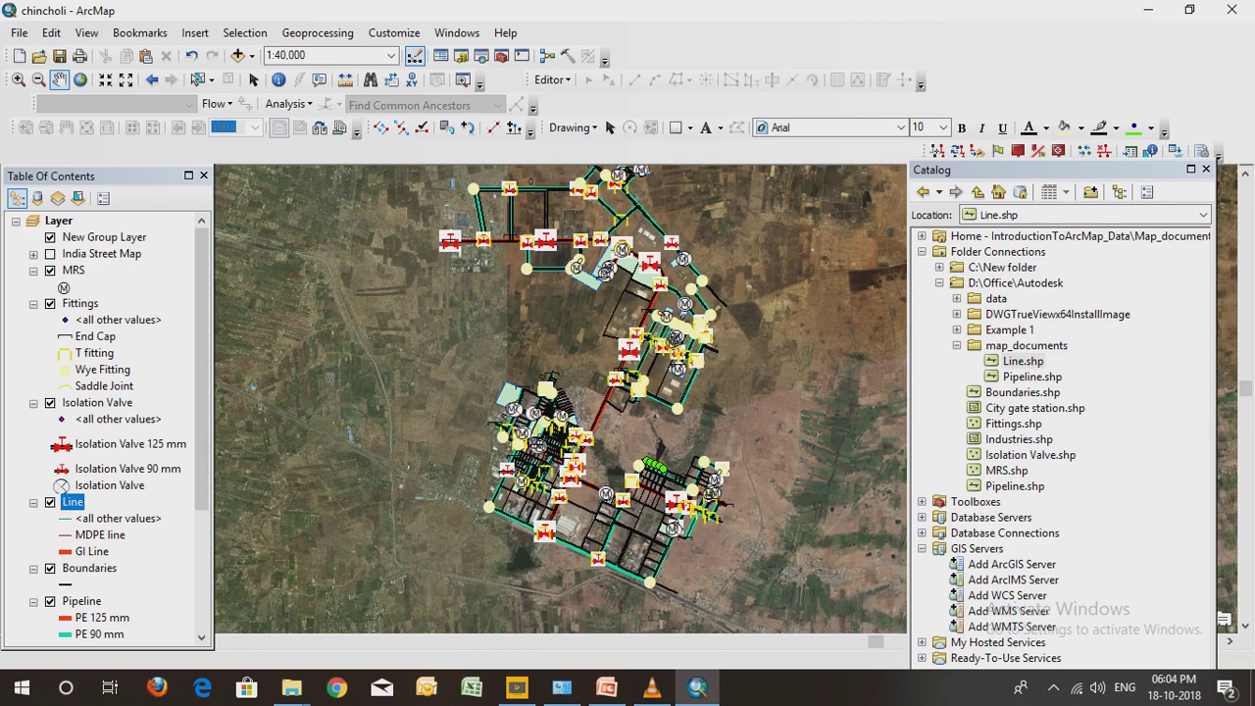
# Switch to the GIS for CGD presentation in PowerPoint and view the Network Map/ Grid and Boundaries Map slides
pyautogui.click(607, 687)
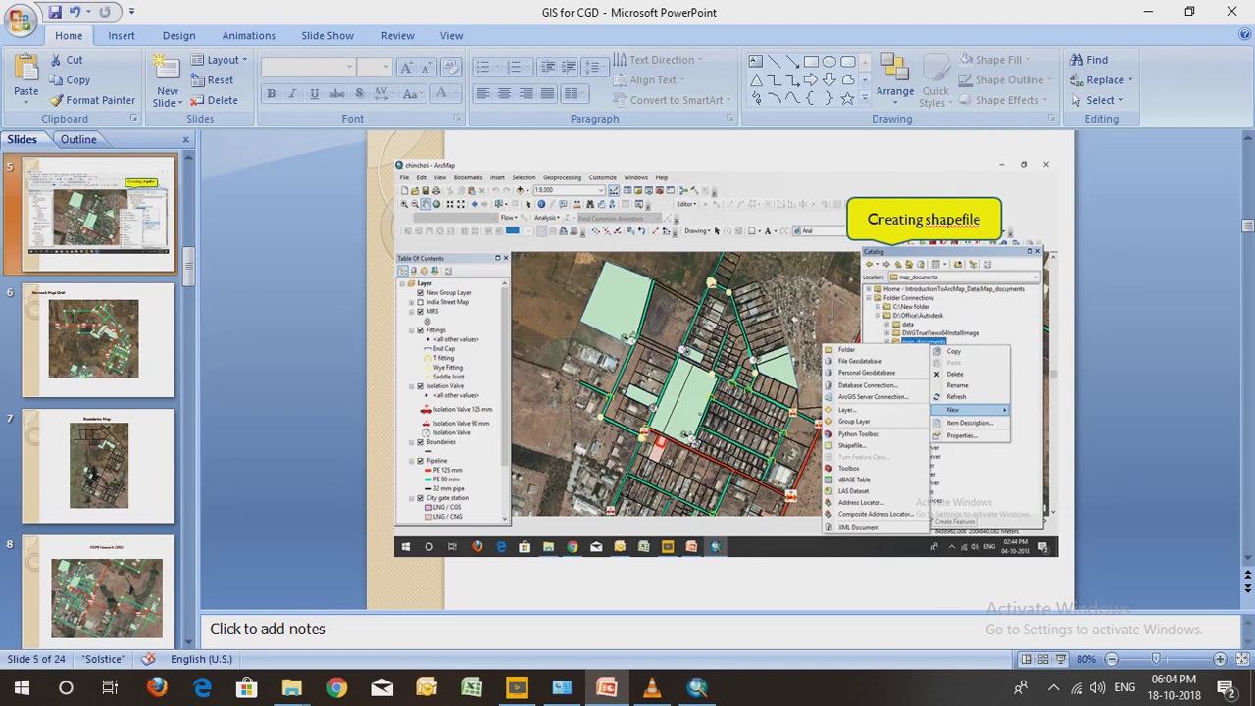
pyautogui.click(97, 340)
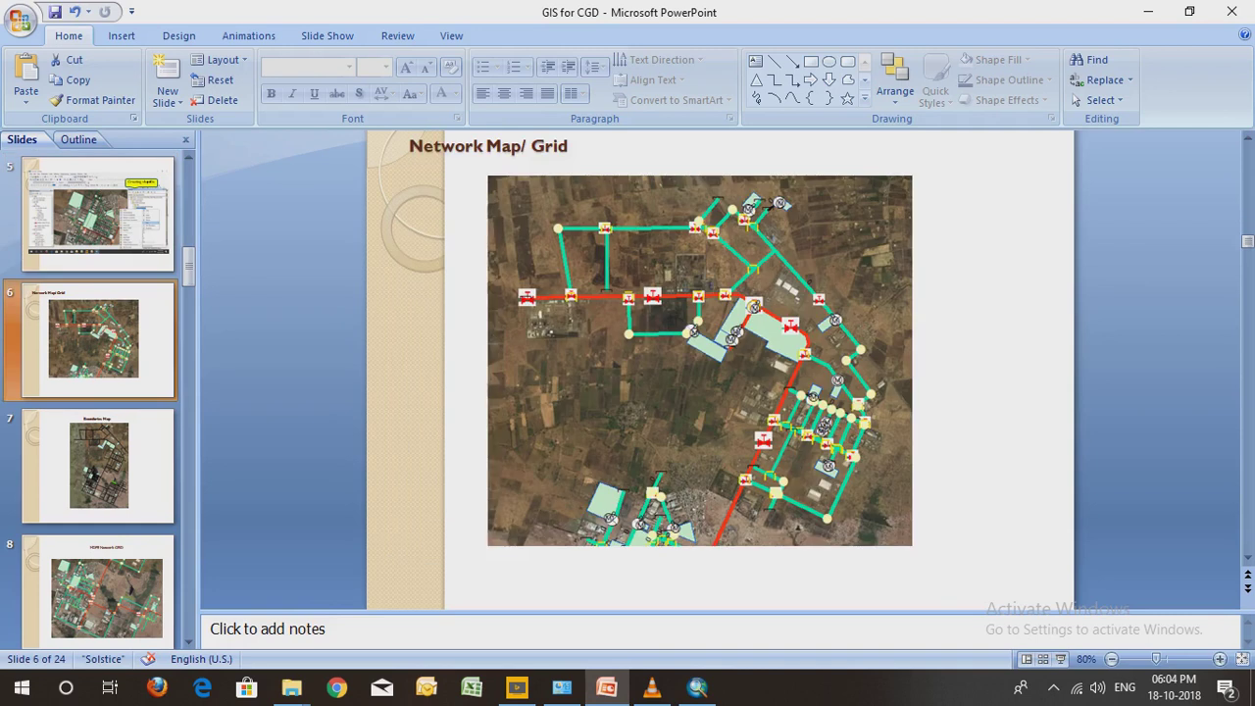
pyautogui.click(97, 466)
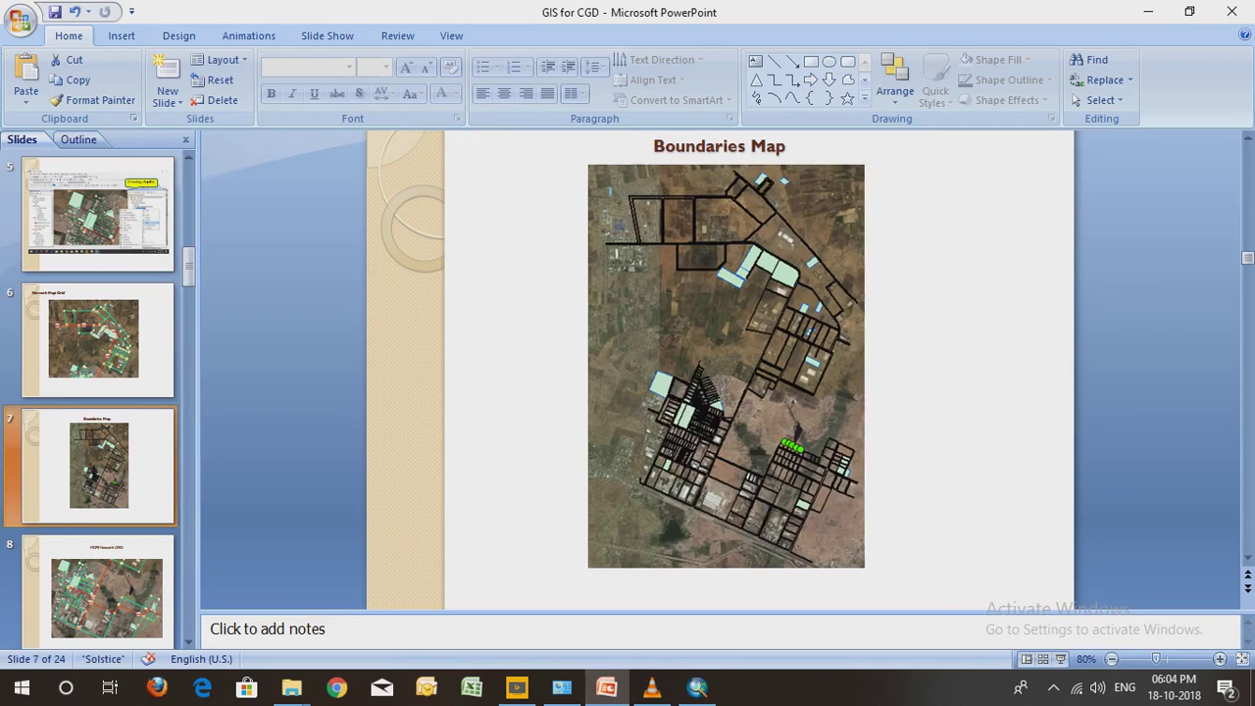
# Switch back to ArcMap and hide the MRS, Fittings, Isolation Valve and Line layers
pyautogui.click(698, 687)
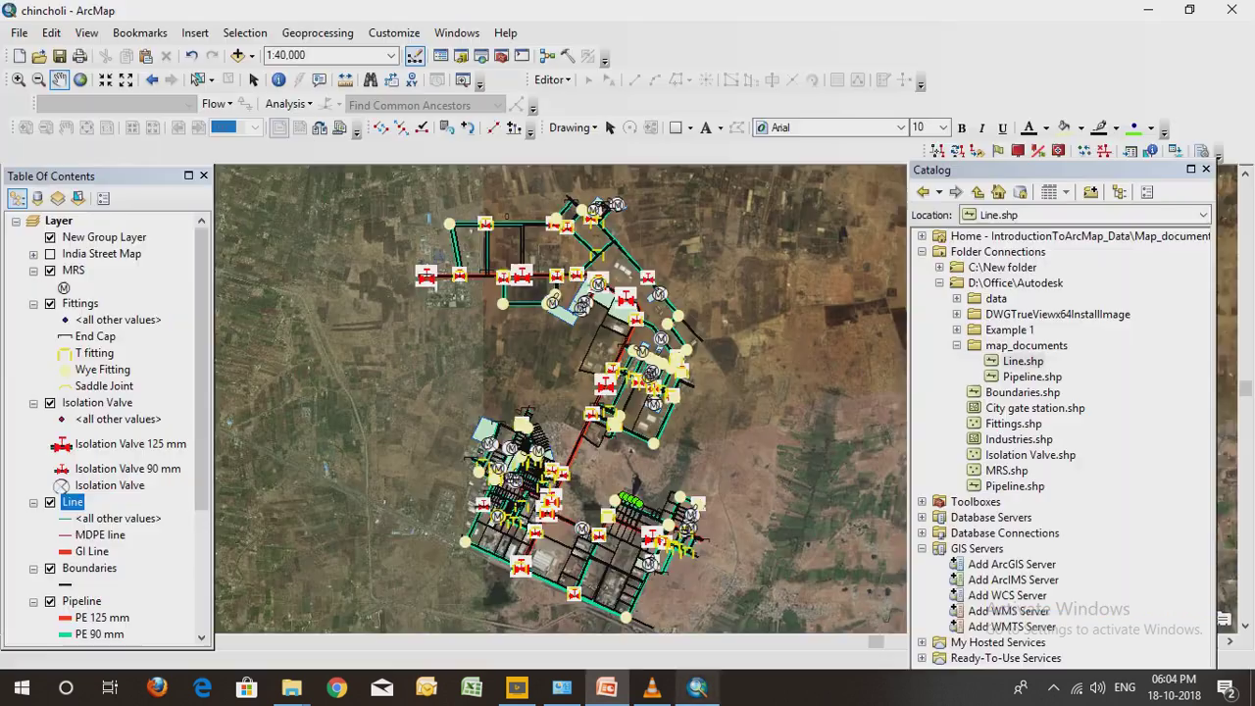
pyautogui.scroll(-5, 108, 431)
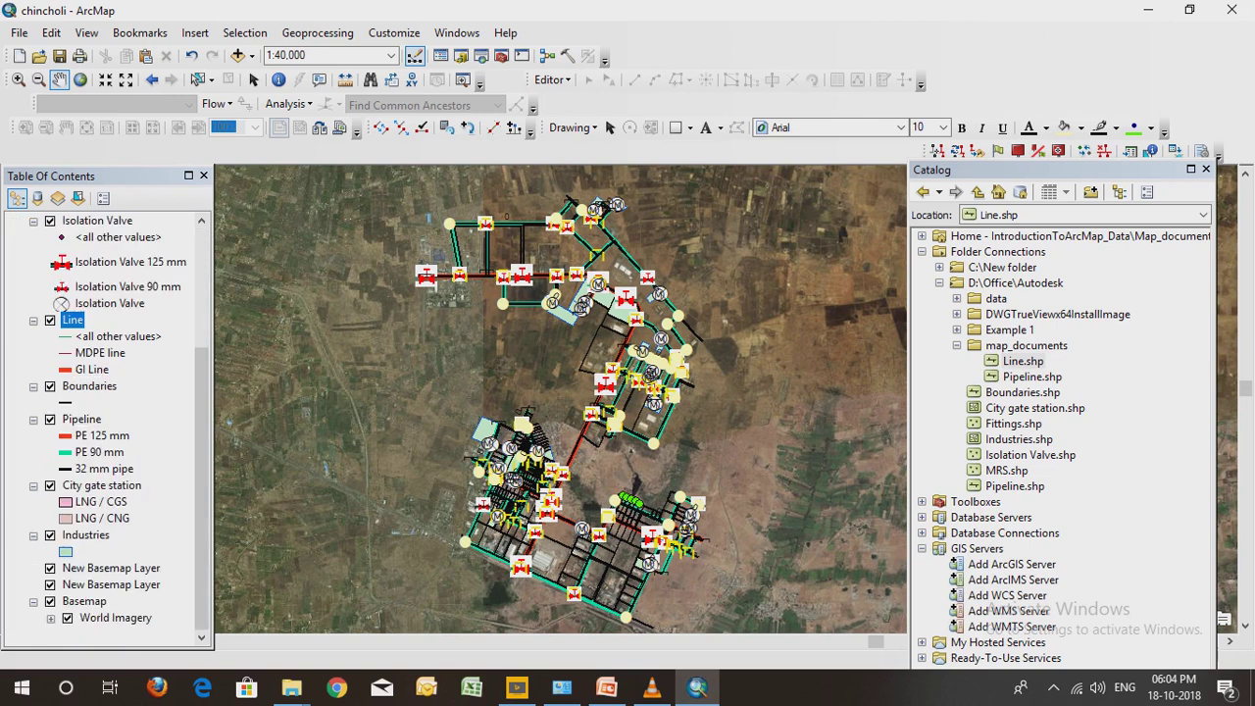
pyautogui.scroll(5, 108, 431)
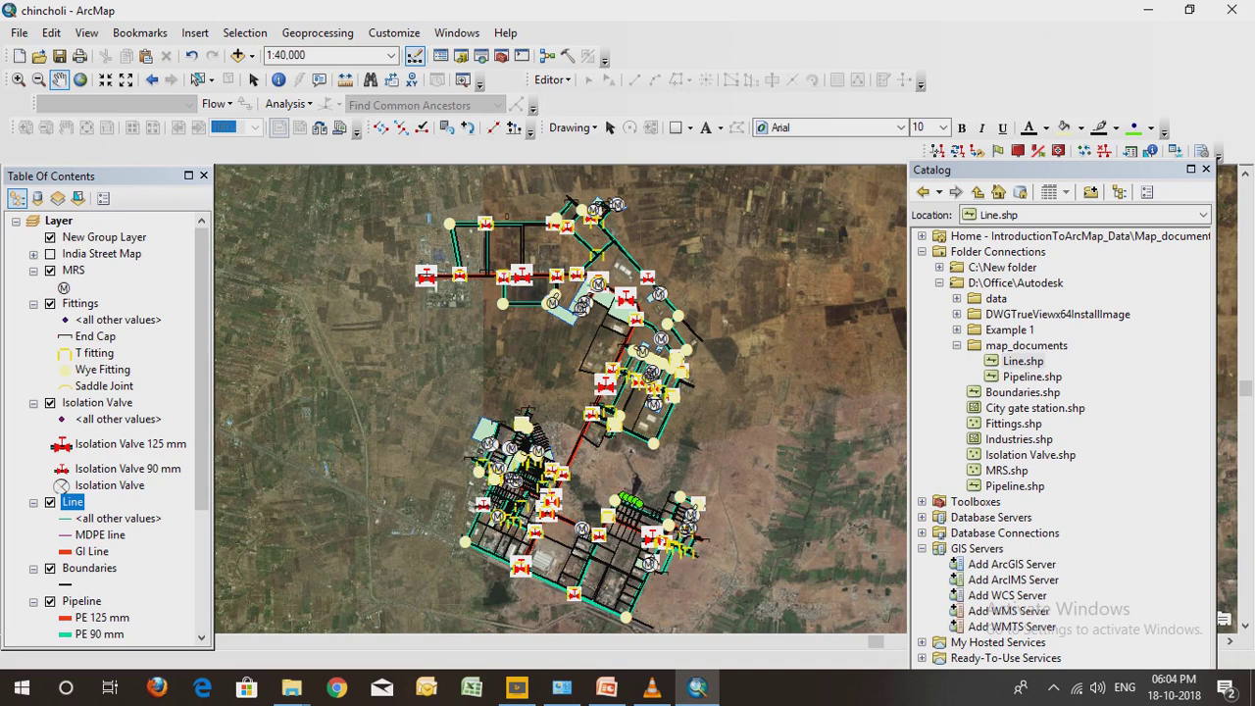
pyautogui.click(50, 270)
pyautogui.click(50, 303)
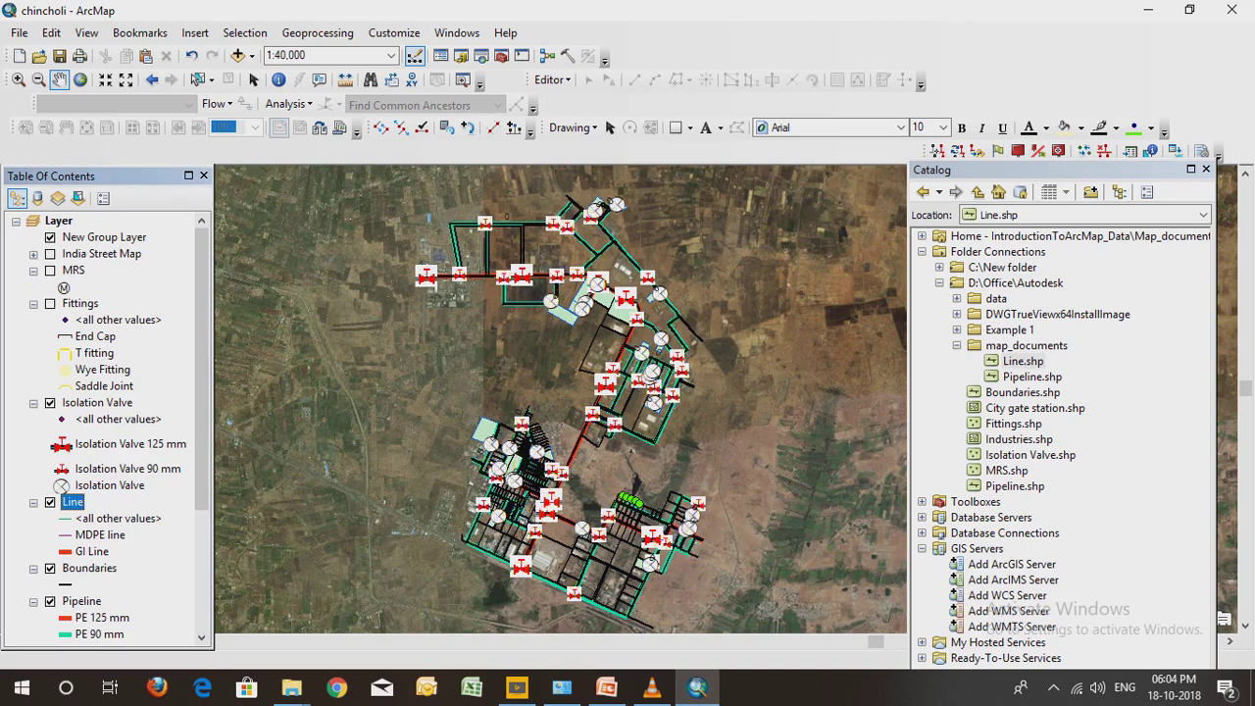
pyautogui.click(50, 402)
pyautogui.click(50, 502)
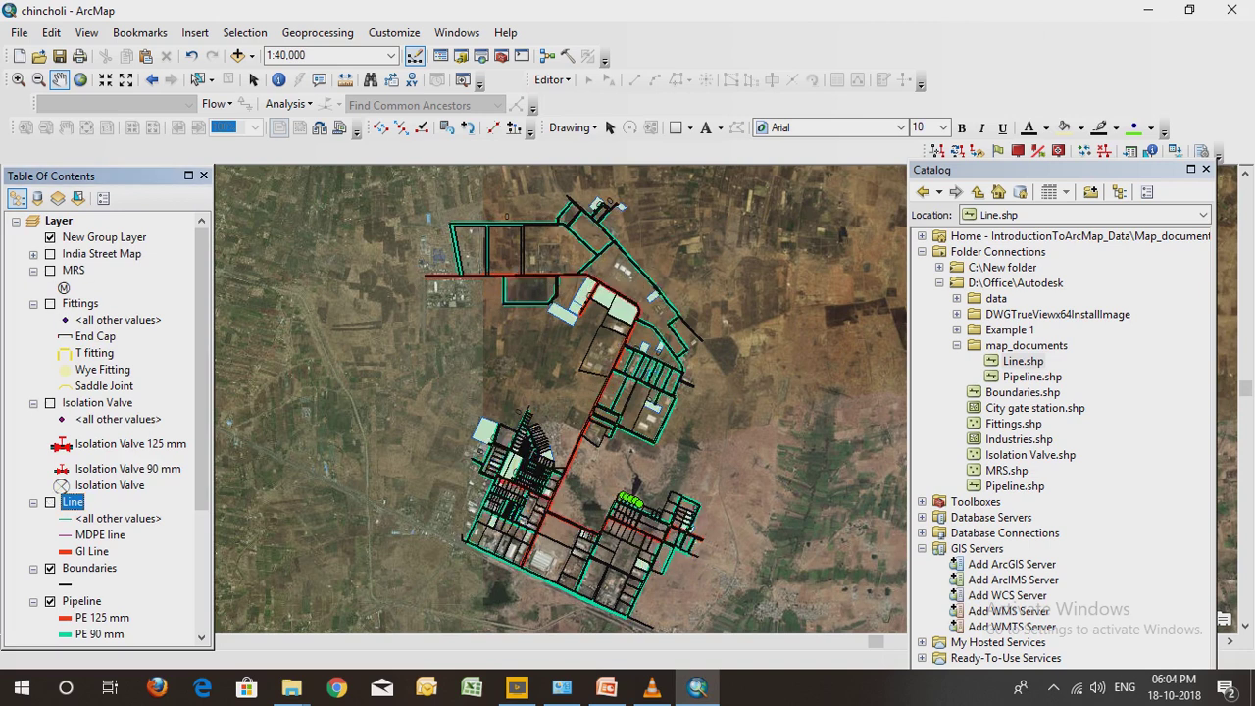
# Hide the Boundaries, Pipeline, City gate station and Industries layers
pyautogui.scroll(-1, 108, 431)
pyautogui.click(50, 518)
pyautogui.click(50, 551)
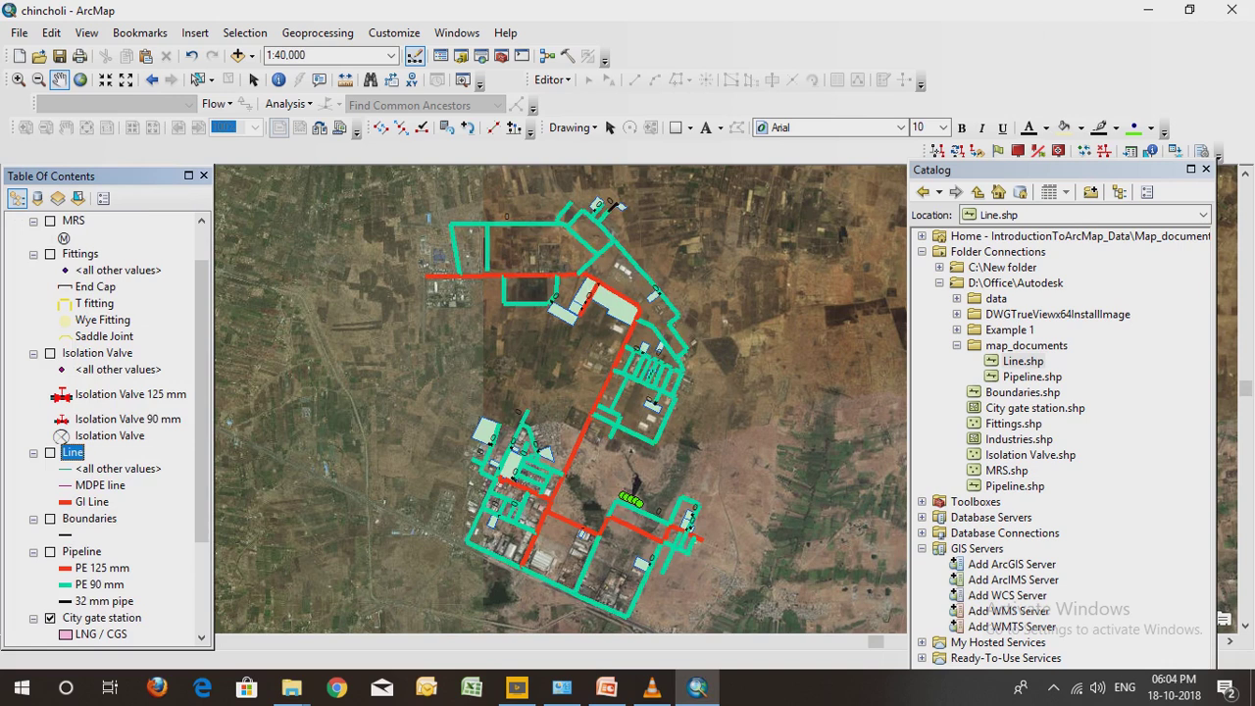
pyautogui.scroll(-1, 108, 432)
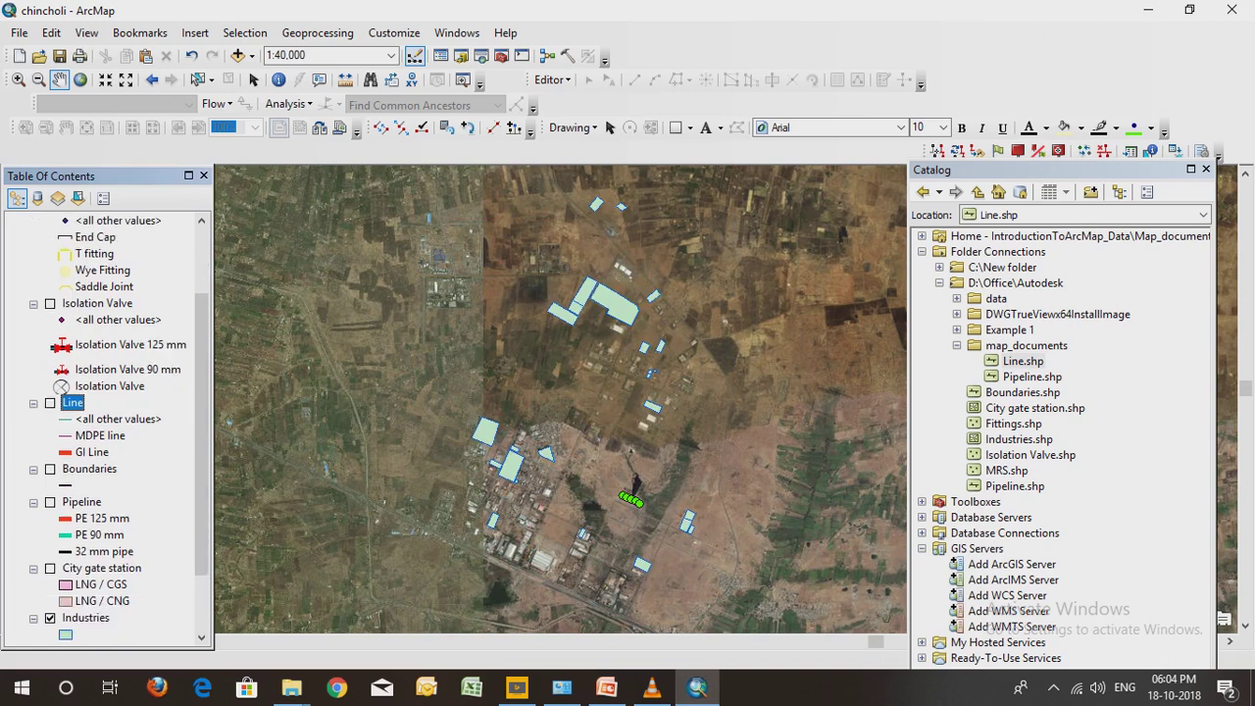
pyautogui.click(50, 618)
pyautogui.scroll(-2, 103, 422)
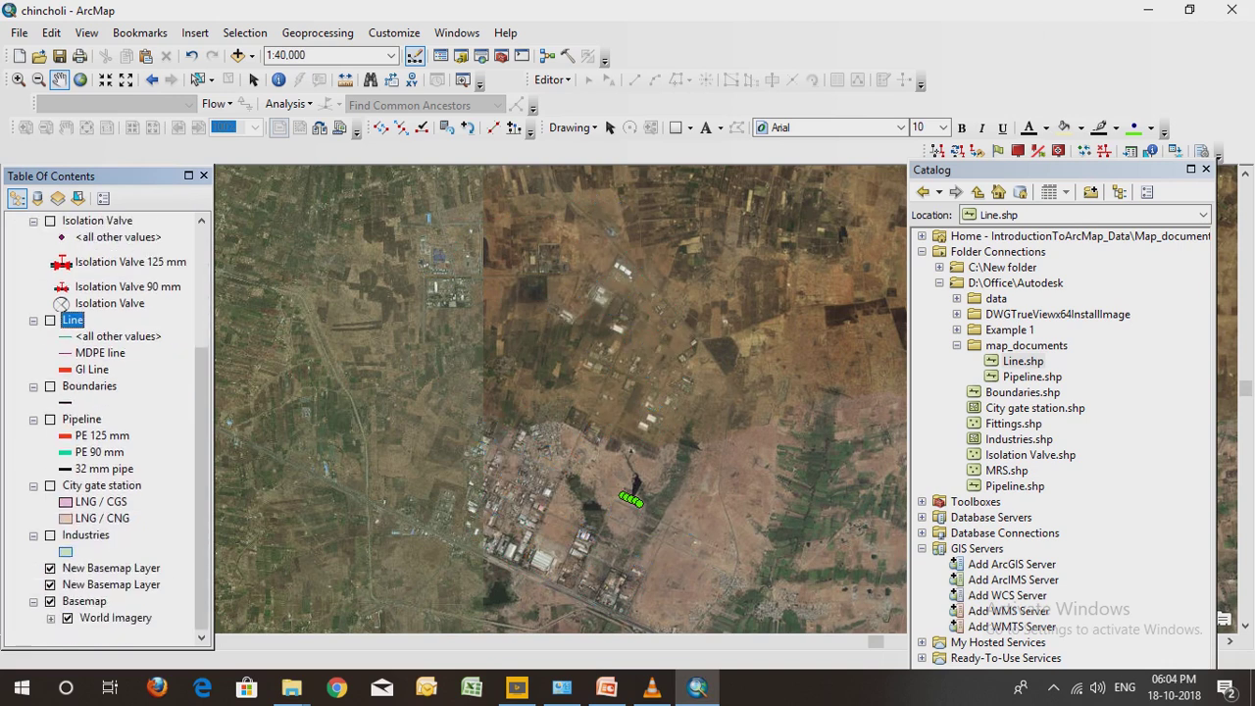
# Hide both New Basemap Layer entries, and toggle the Basemap imagery off and back on
pyautogui.scroll(5, 108, 431)
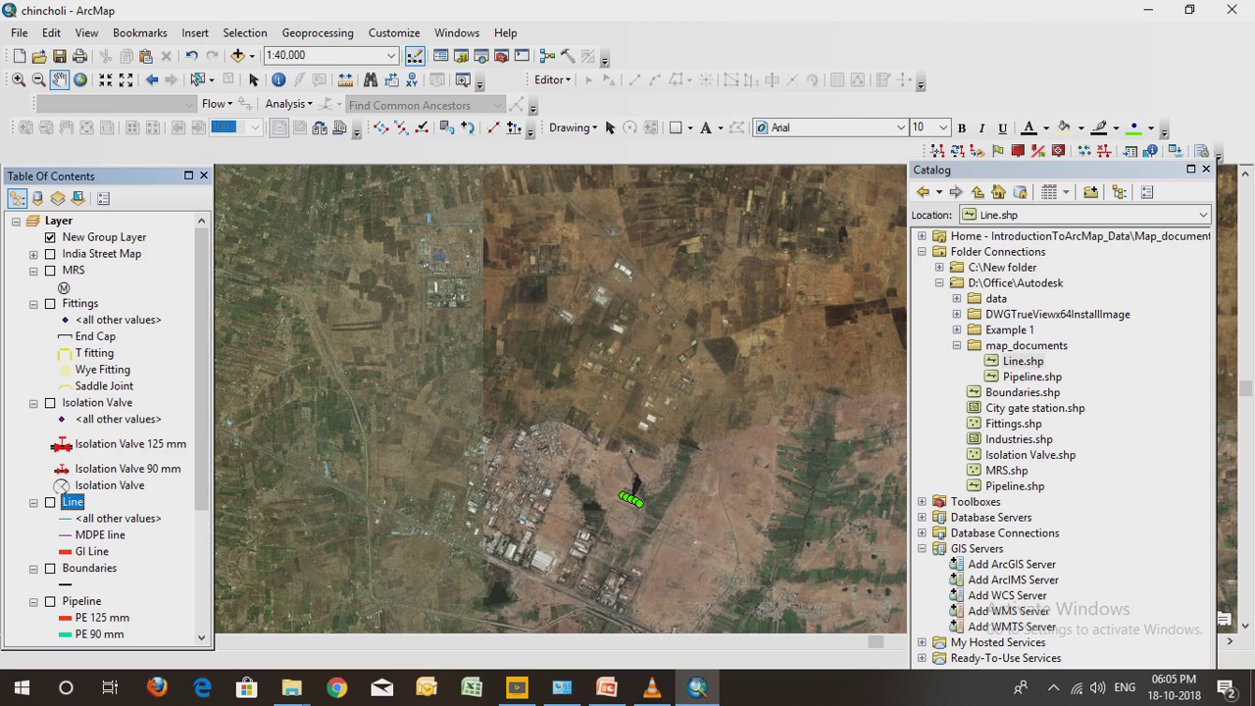
pyautogui.scroll(-5, 108, 431)
pyautogui.click(50, 568)
pyautogui.click(50, 584)
pyautogui.click(50, 602)
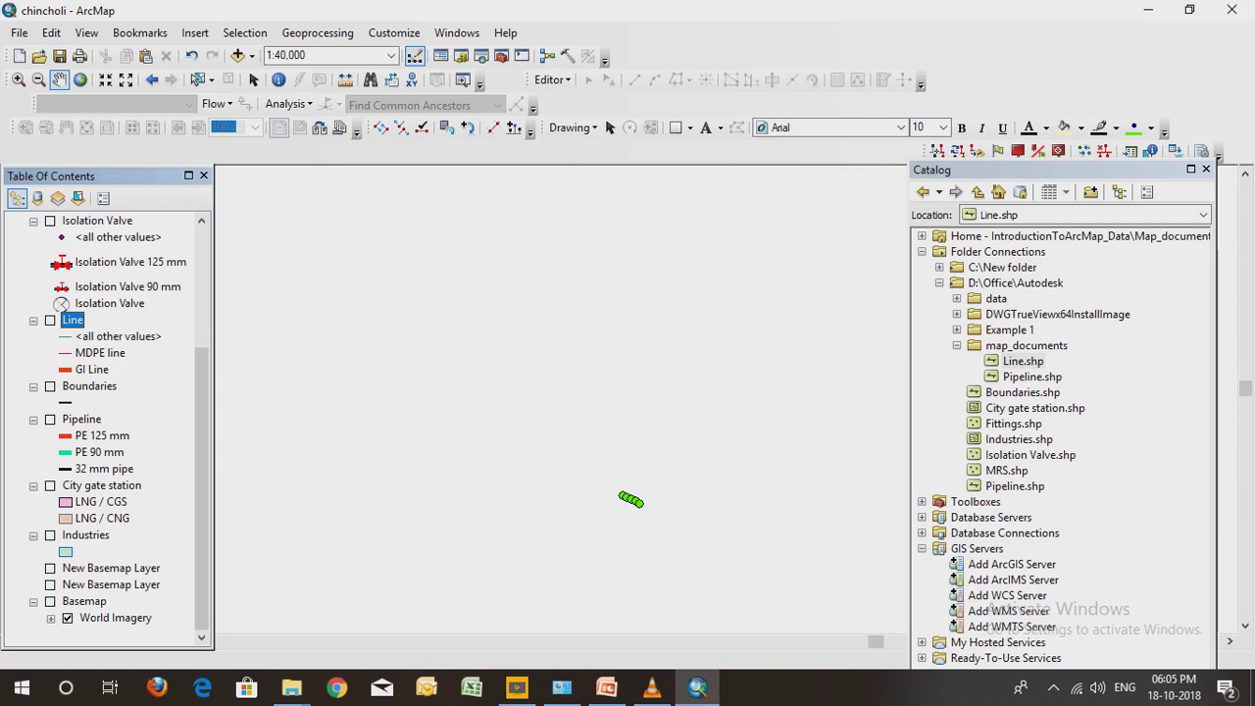
pyautogui.click(50, 601)
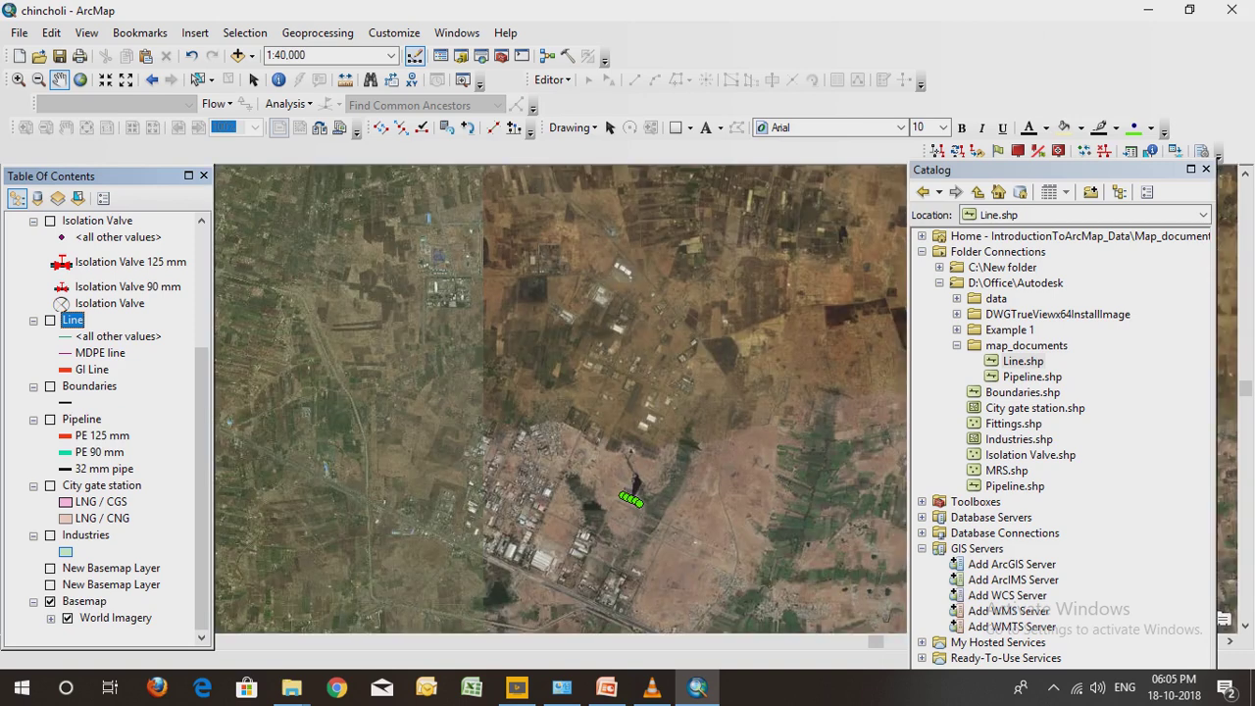
# Show the Boundaries layer over the basemap imagery
pyautogui.scroll(4, 108, 431)
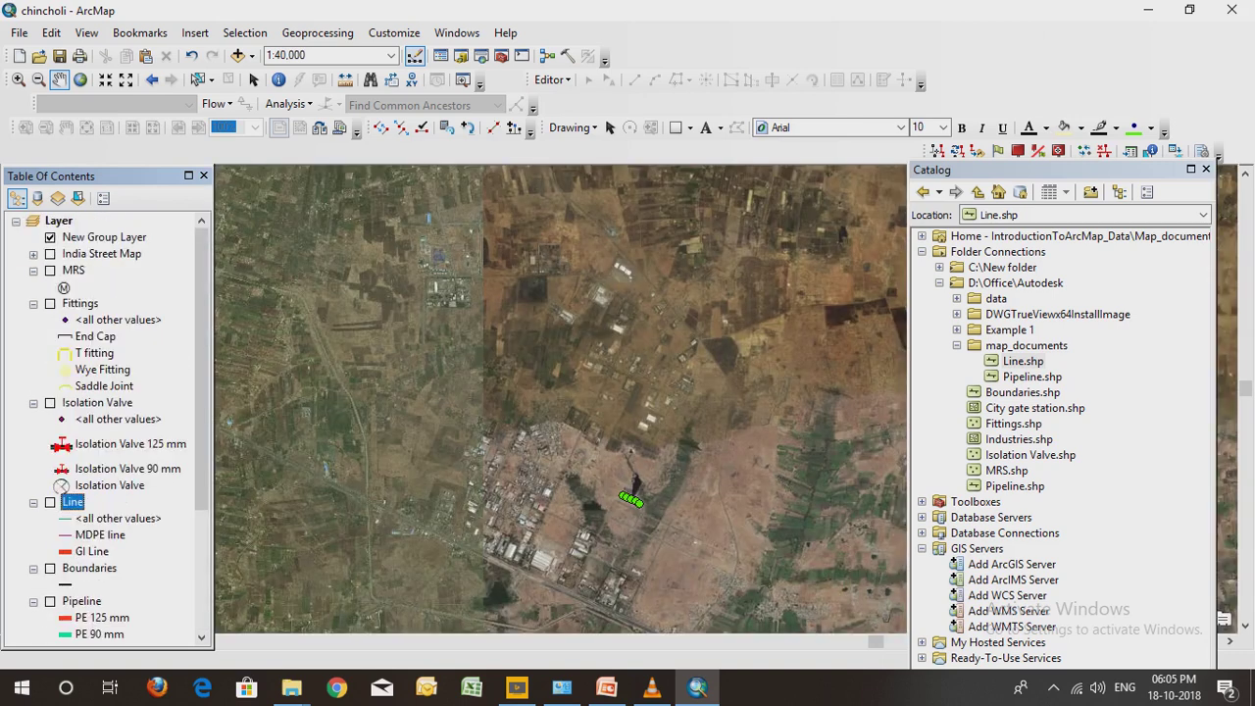
pyautogui.scroll(-2, 108, 431)
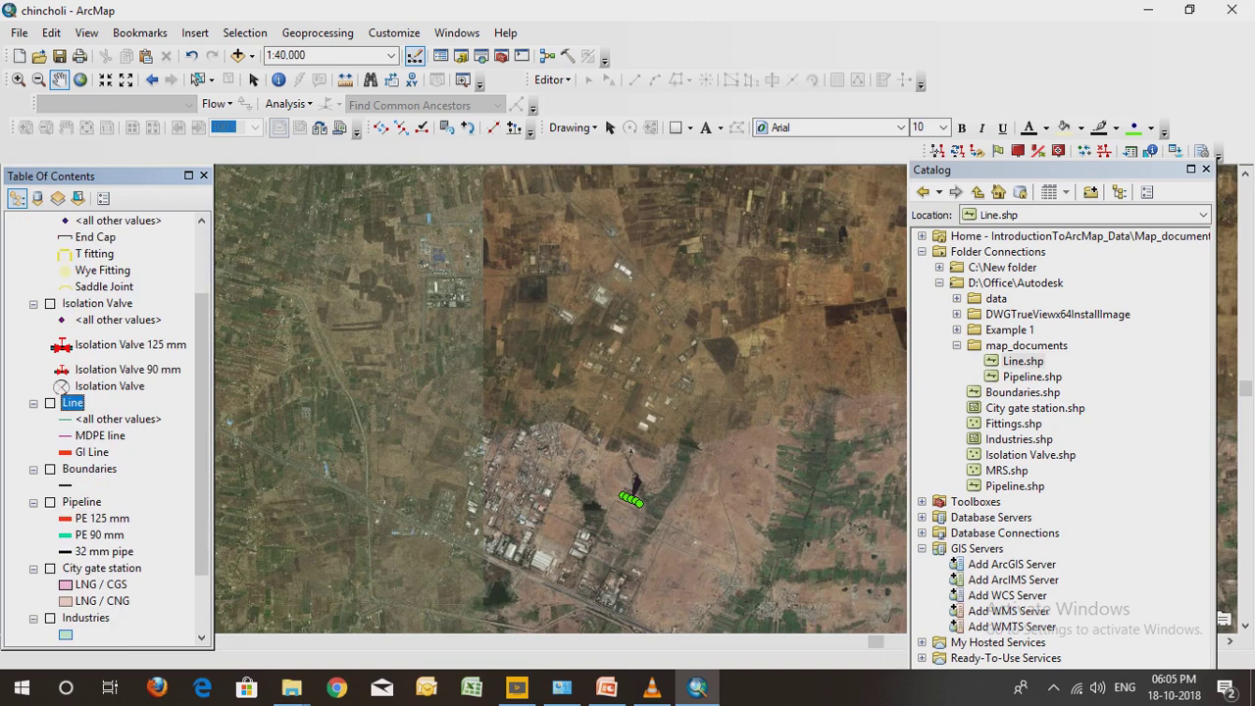
pyautogui.click(50, 469)
# Examine the road and plot boundaries against the satellite imagery across the whole network area, at scales between 1:5,000 and 1:20,000
pyautogui.scroll(3, 598, 294)
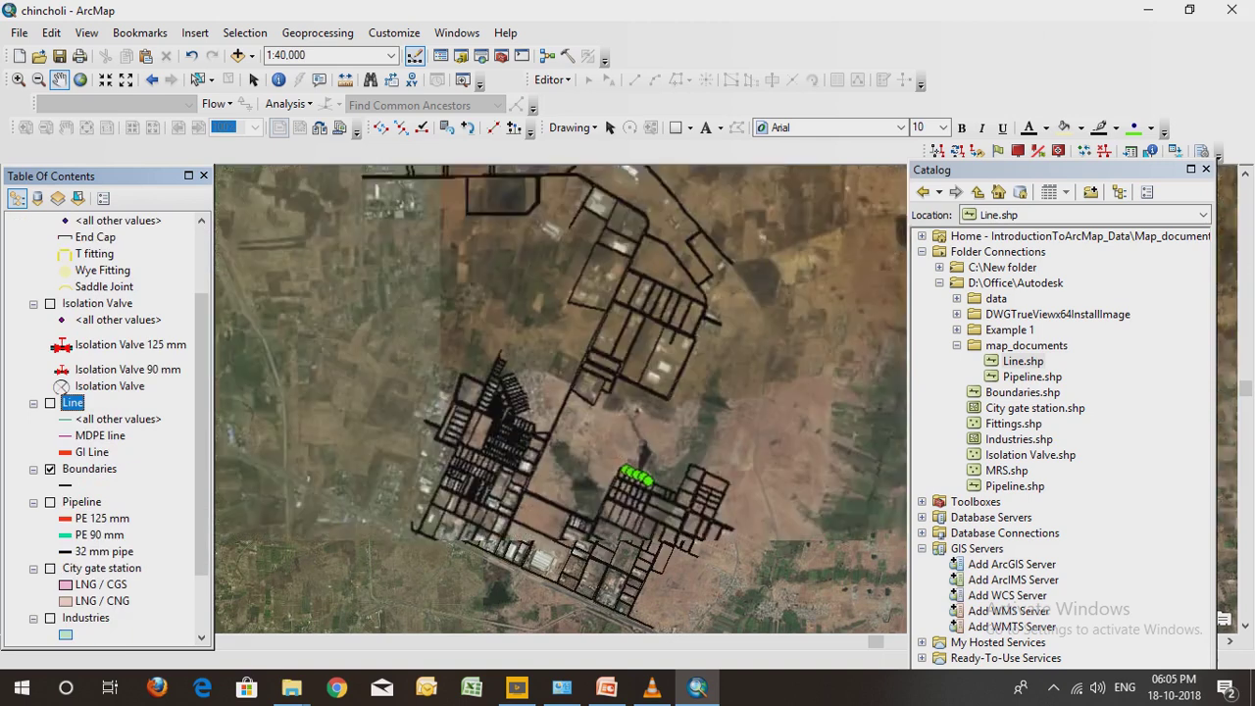
pyautogui.moveTo(628, 441); pyautogui.dragTo(657, 558)
pyautogui.moveTo(588, 295); pyautogui.dragTo(594, 446)
pyautogui.moveTo(588, 323); pyautogui.dragTo(601, 395)
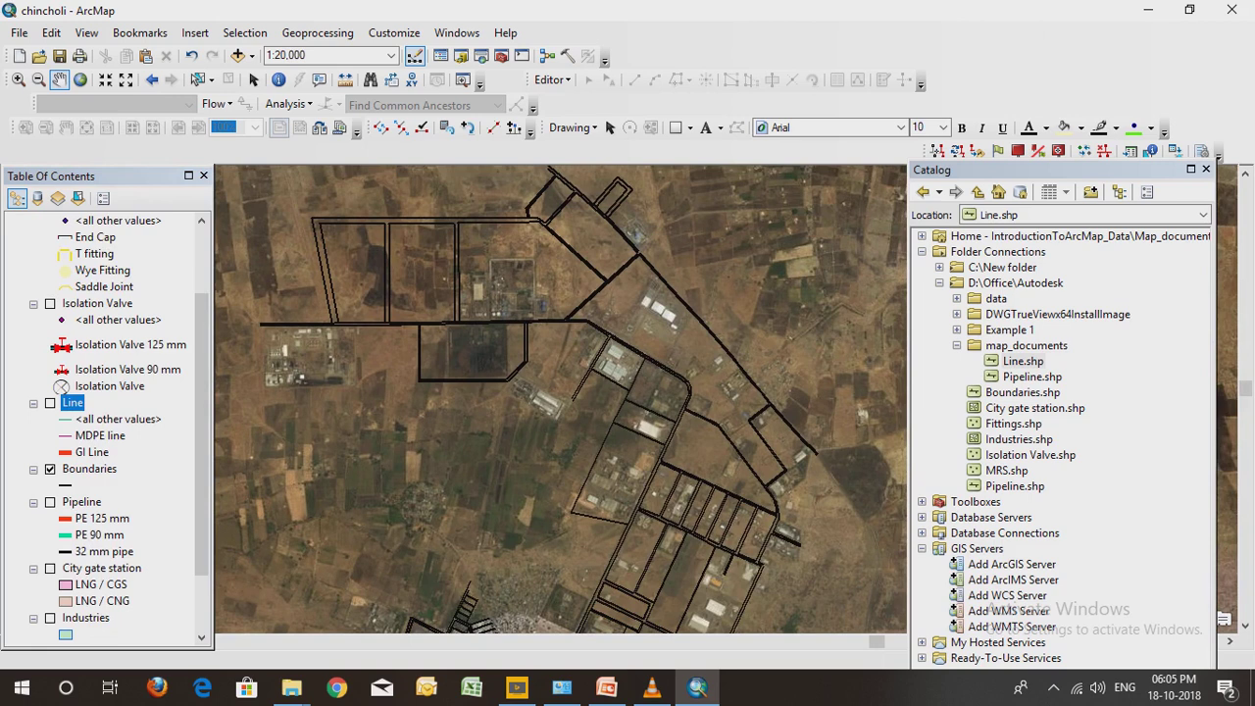
pyautogui.moveTo(617, 608); pyautogui.dragTo(583, 183)
pyautogui.scroll(5, 422, 515)
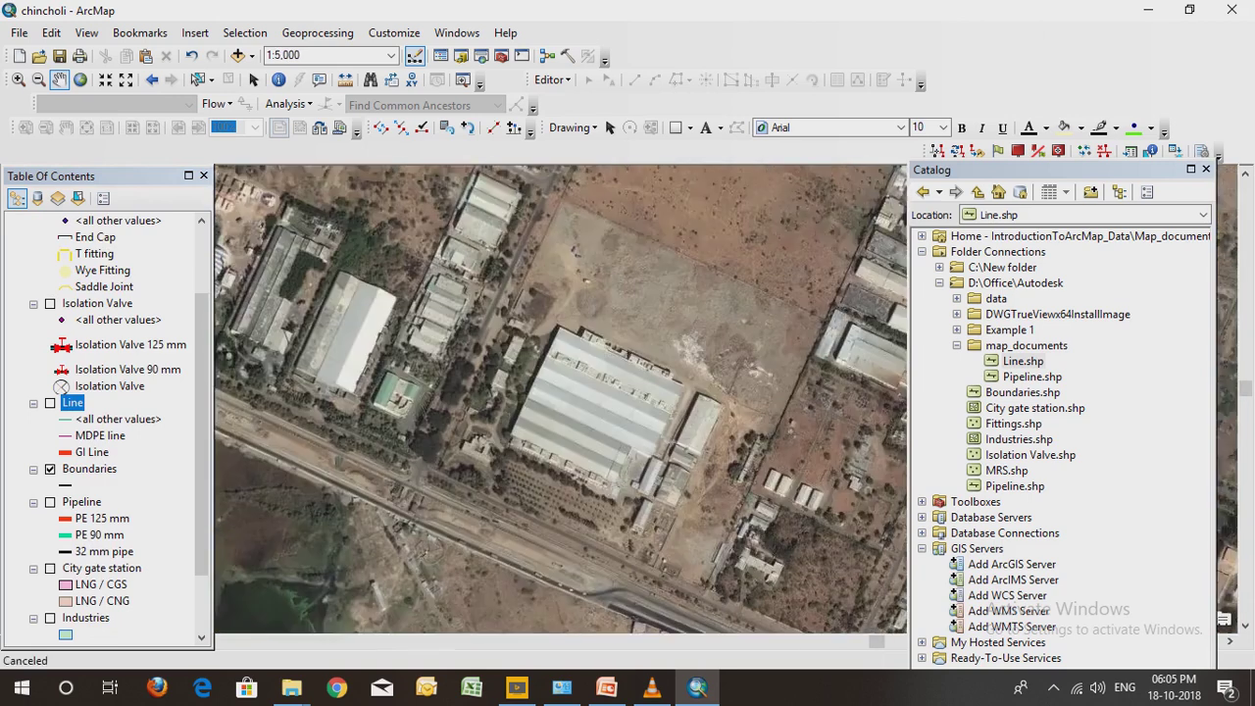
pyautogui.press('Up')
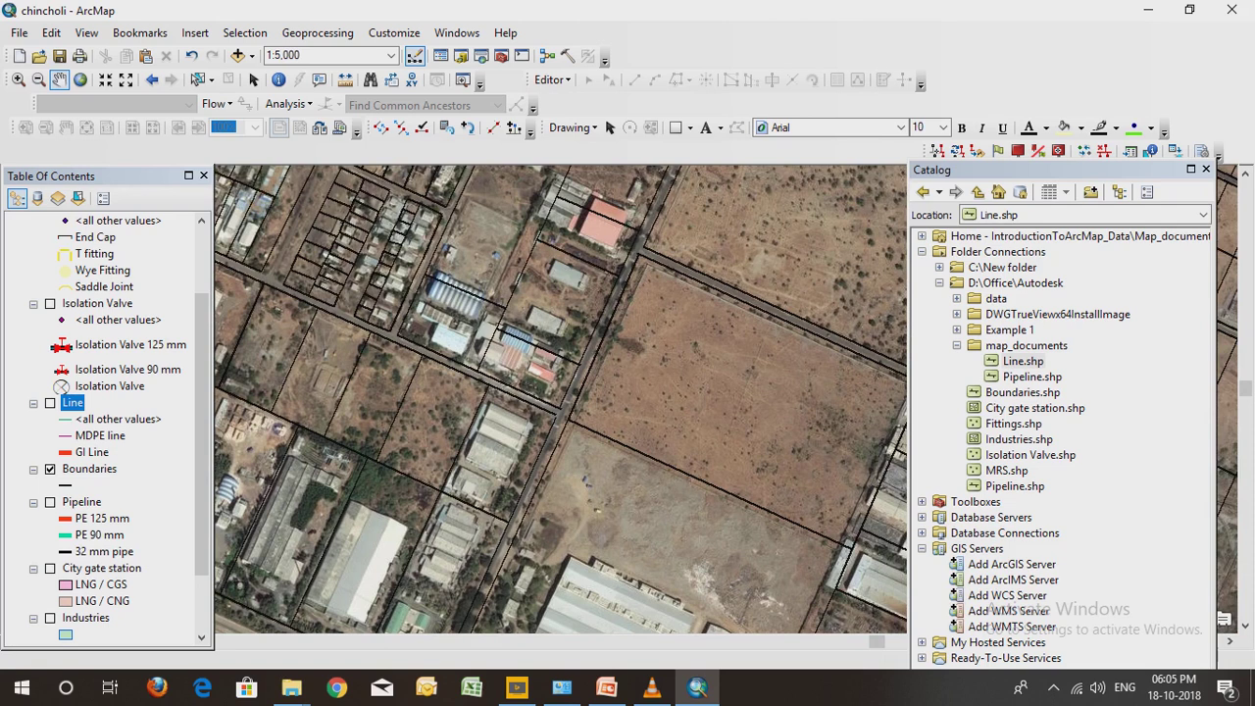
pyautogui.scroll(-2, 608, 387)
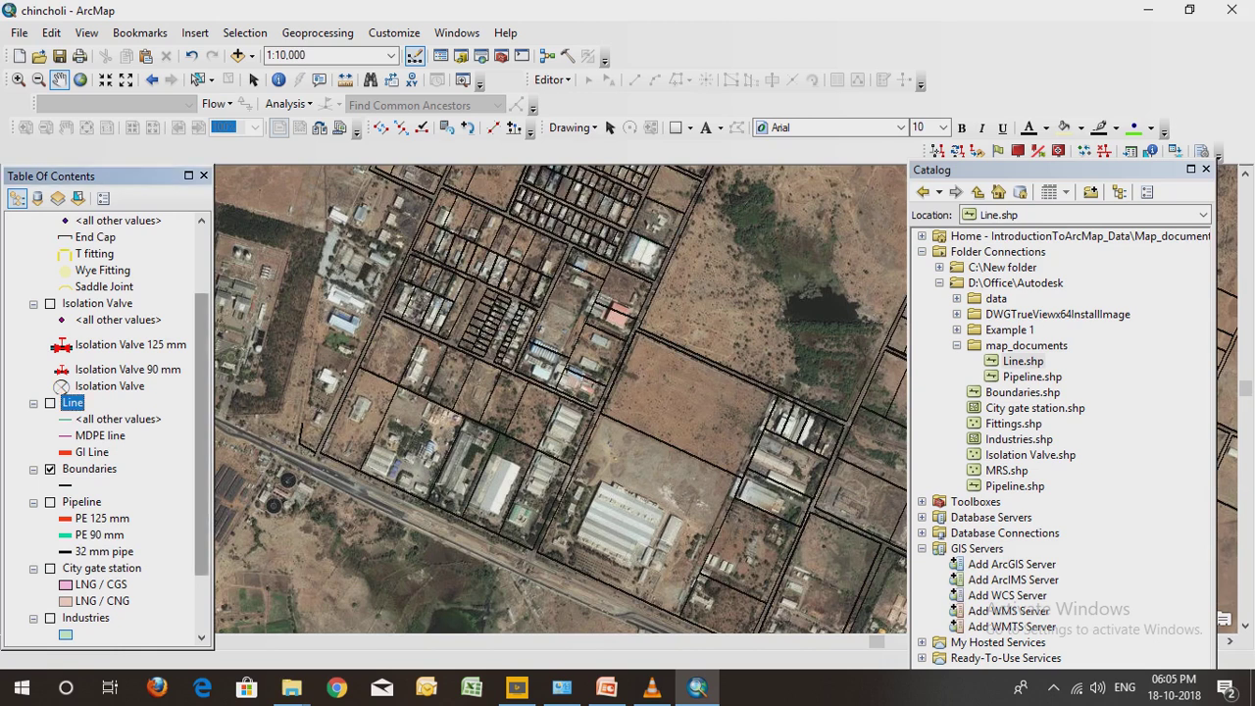
pyautogui.scroll(2, 106, 427)
pyautogui.scroll(-4, 105, 428)
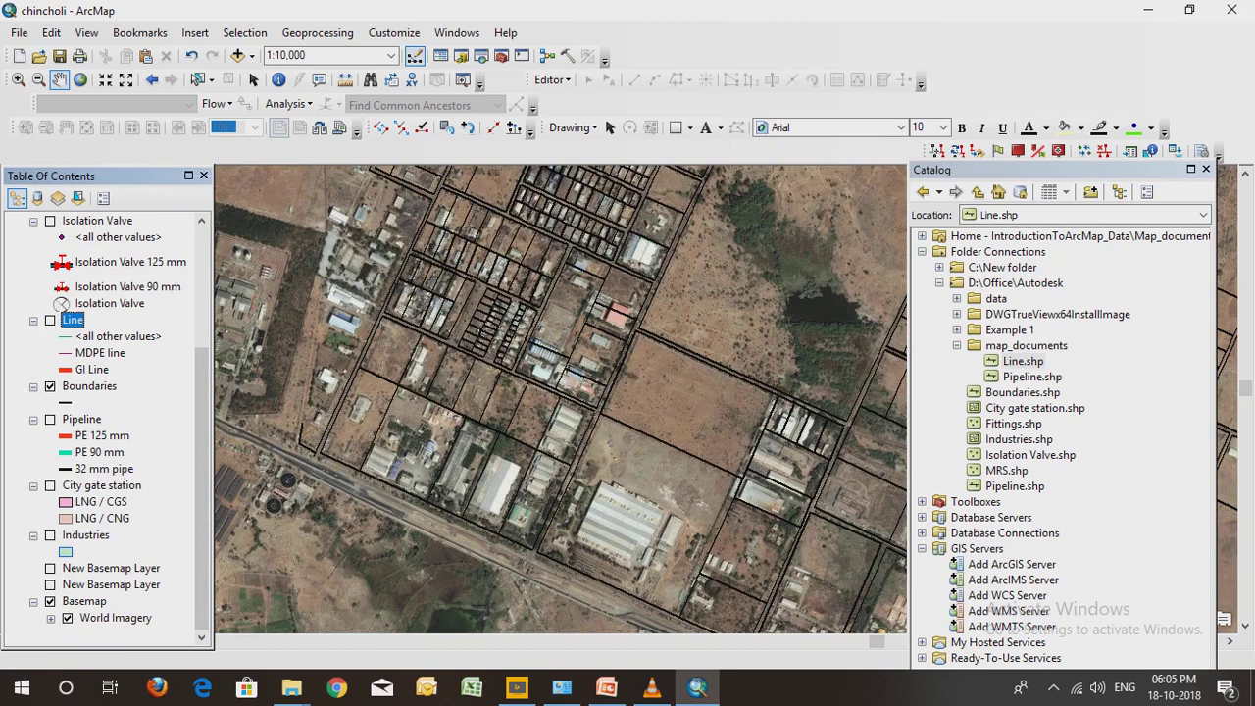
pyautogui.scroll(2, 598, 378)
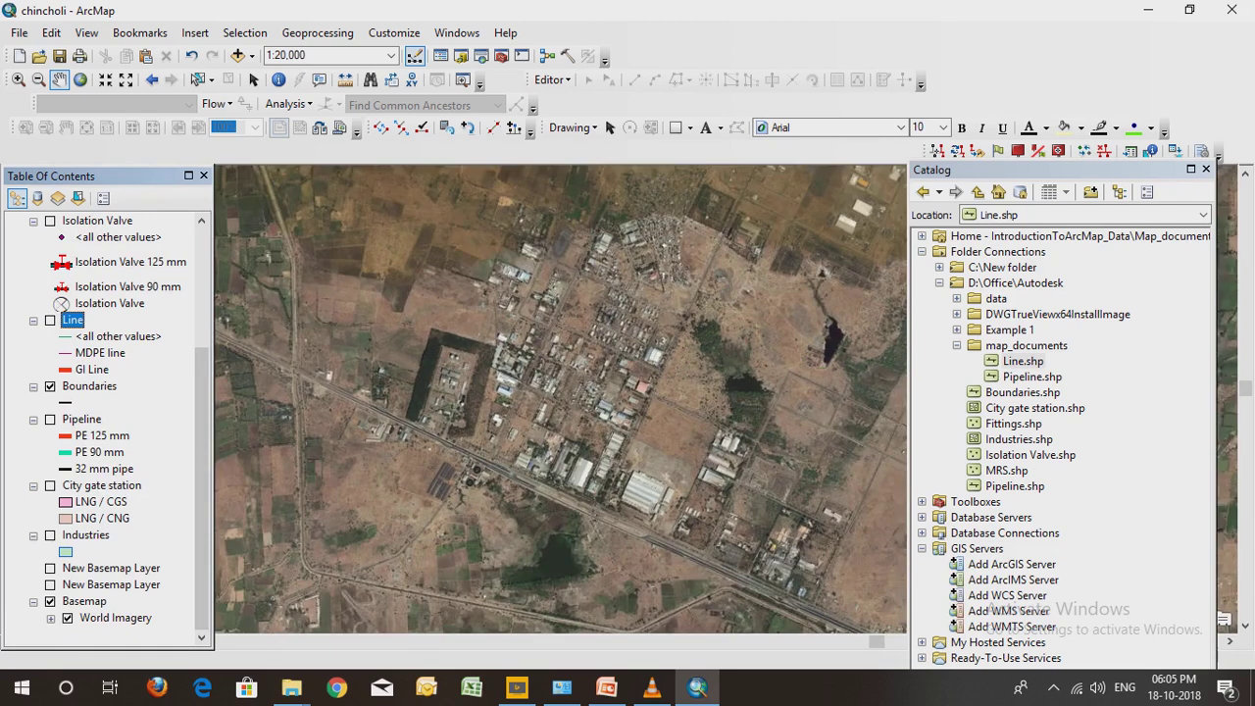
pyautogui.moveTo(598, 378)
pyautogui.mouseDown()
pyautogui.moveTo(494, 469)
pyautogui.moveTo(463, 359)
pyautogui.moveTo(433, 509)
pyautogui.mouseUp()
pyautogui.moveTo(463, 359); pyautogui.dragTo(382, 498)
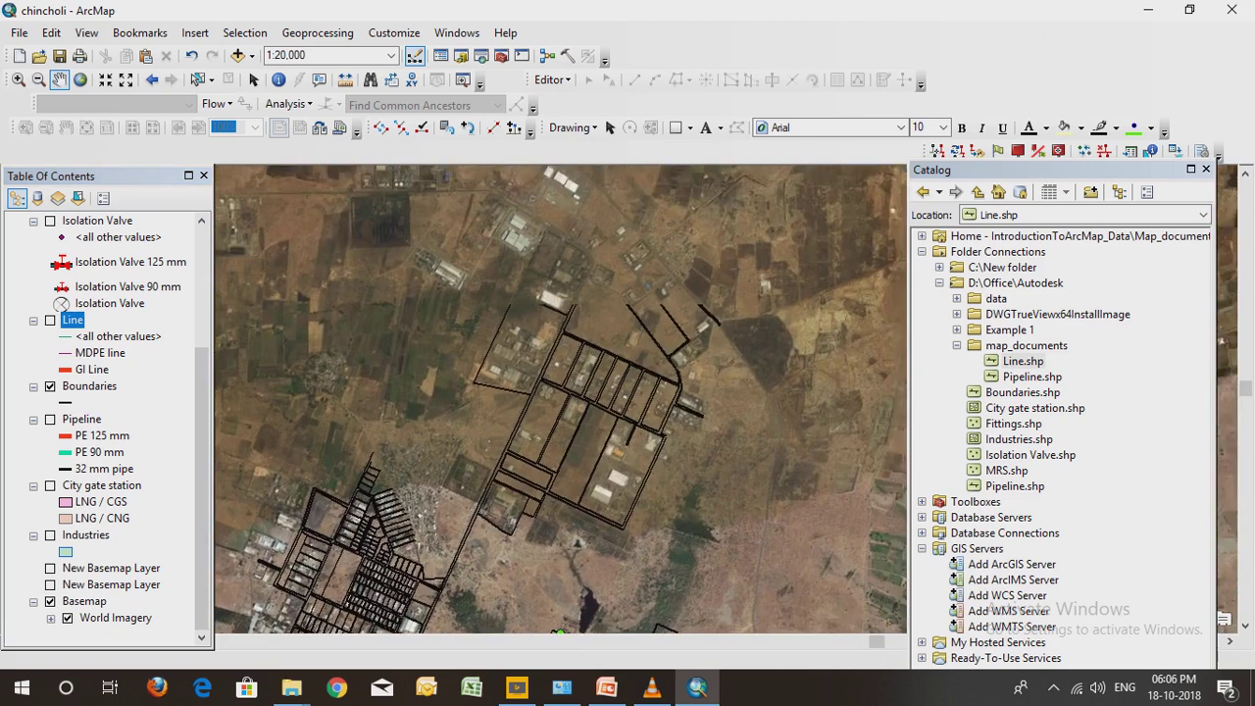
pyautogui.moveTo(463, 359); pyautogui.dragTo(545, 261)
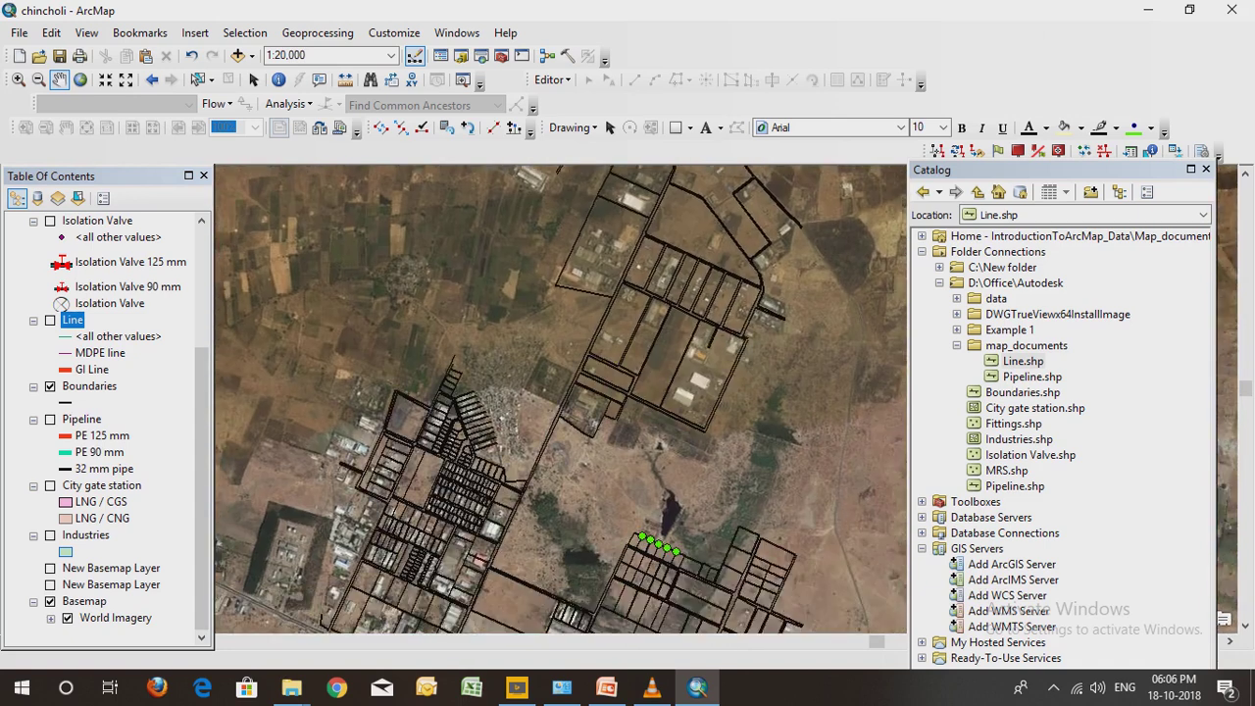
pyautogui.moveTo(588, 490); pyautogui.dragTo(637, 290)
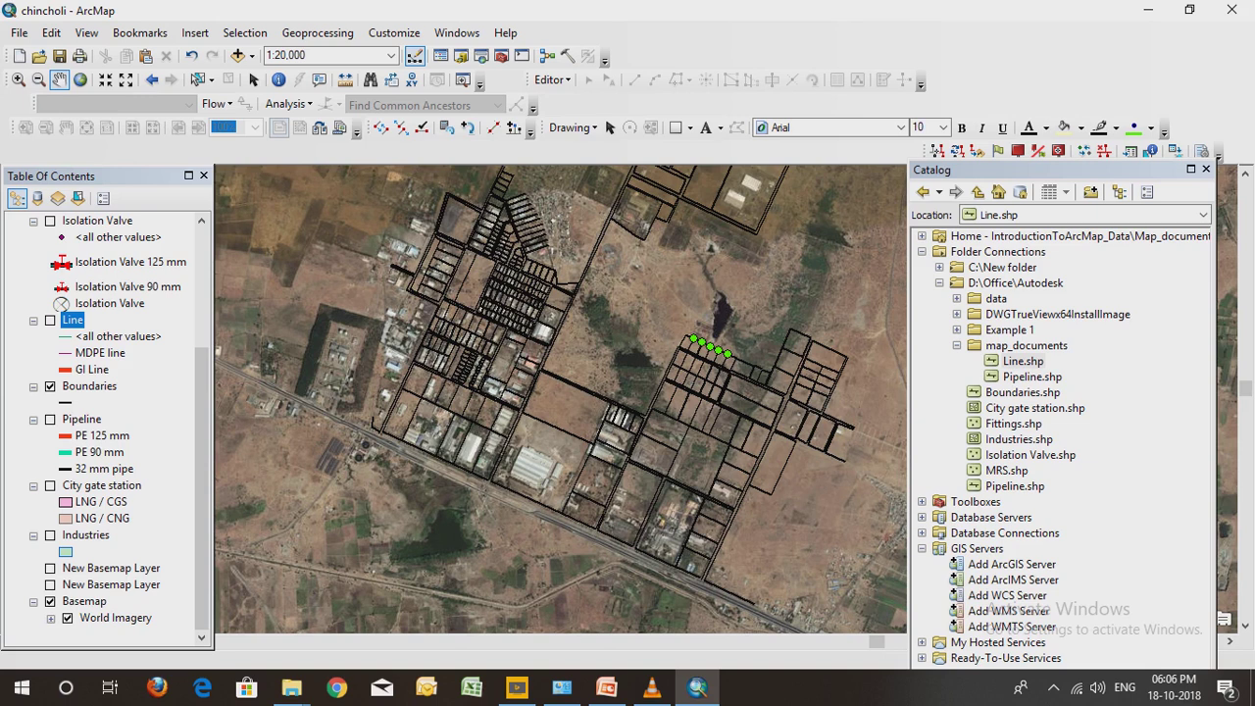
# Show the Pipeline layer along with the boundaries and examine the pipe routes across the map, ending at a scale of 1:20,000
pyautogui.click(50, 418)
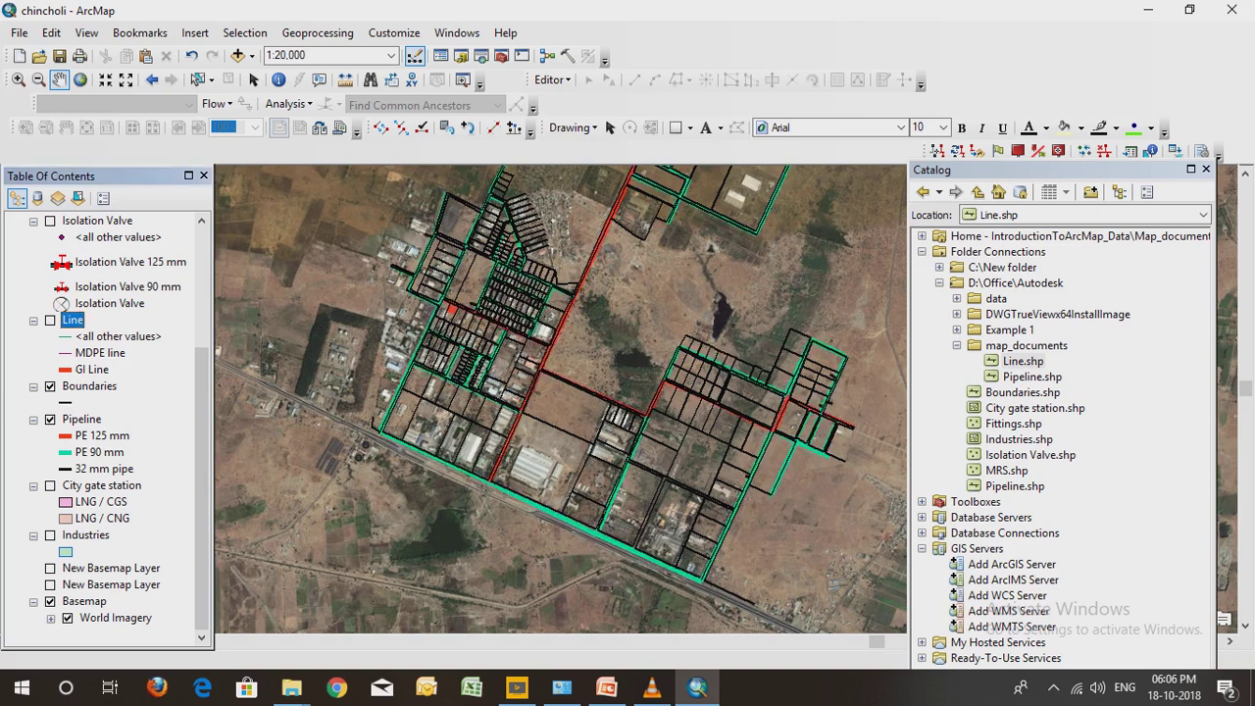
pyautogui.scroll(-3, 603, 377)
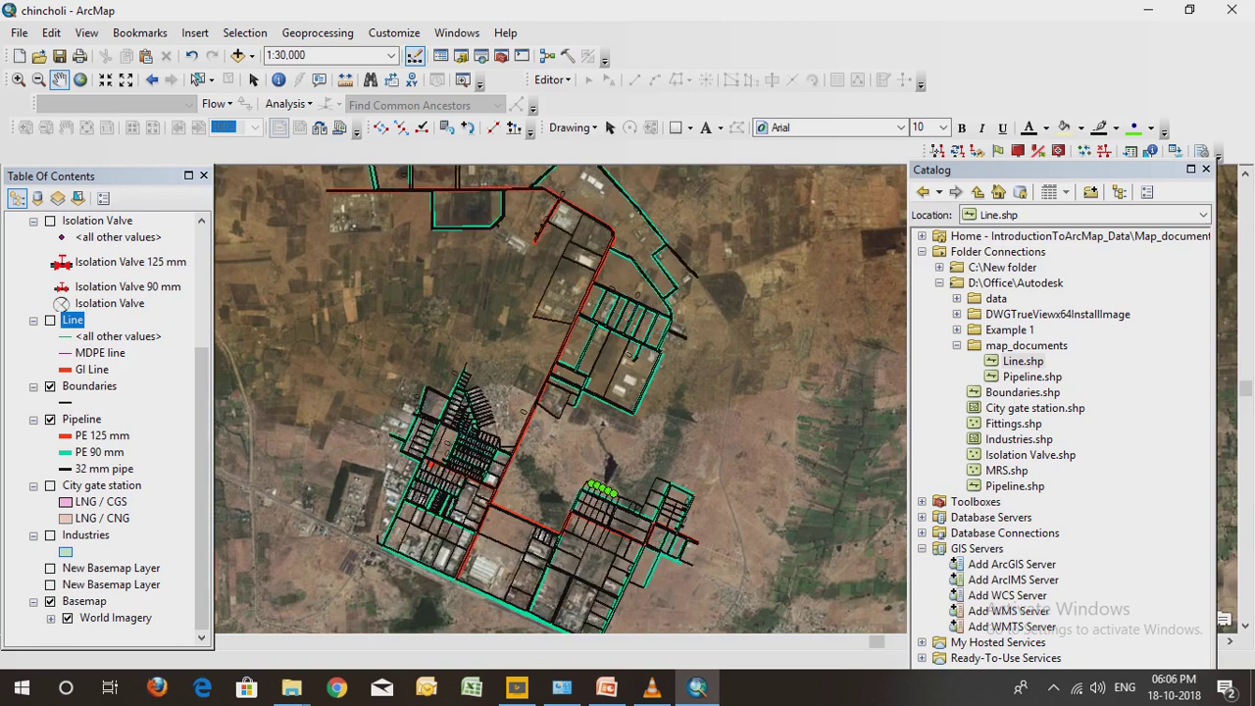
pyautogui.scroll(-1, 569, 333)
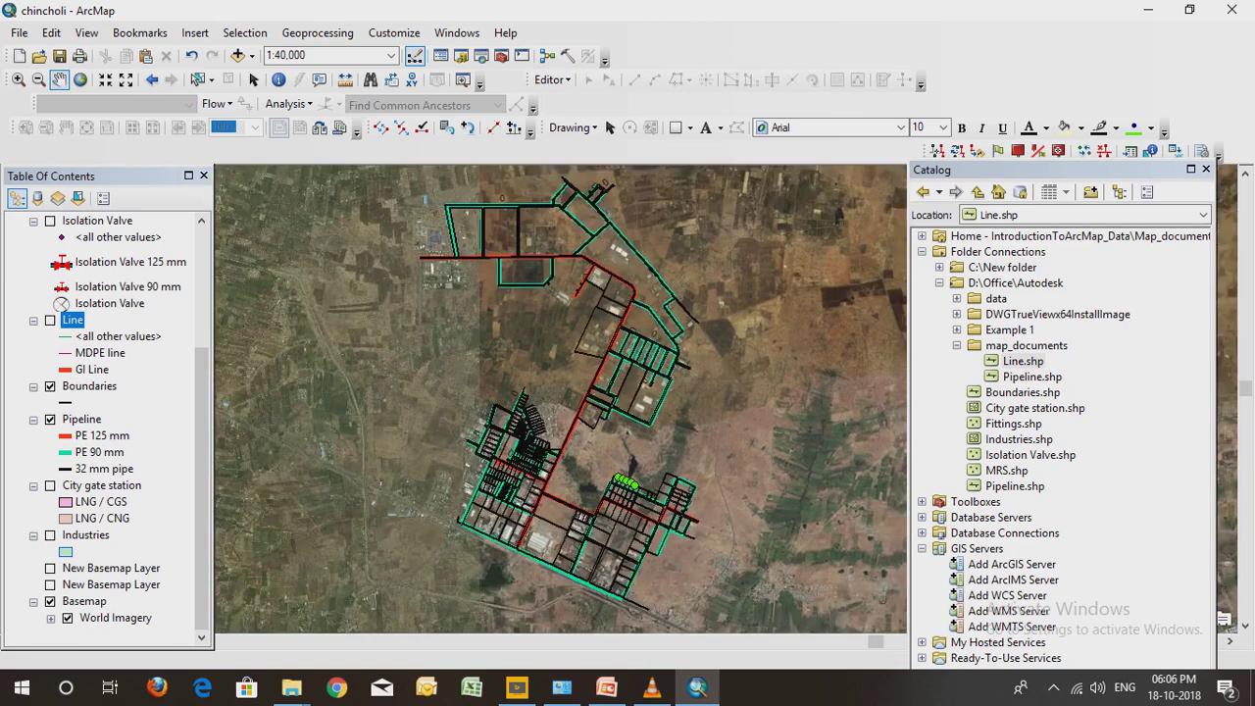
pyautogui.press('Up')
pyautogui.moveTo(571, 584); pyautogui.dragTo(592, 257)
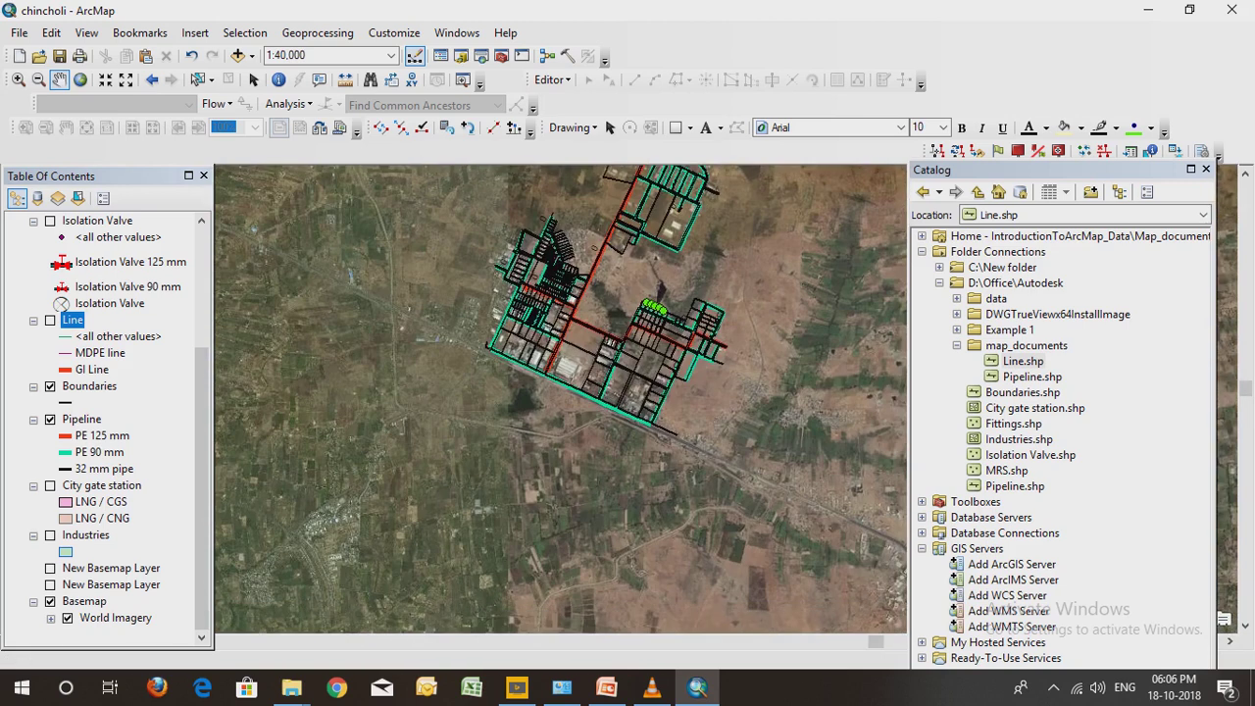
pyautogui.scroll(-2, 687, 447)
pyautogui.scroll(1, 618, 392)
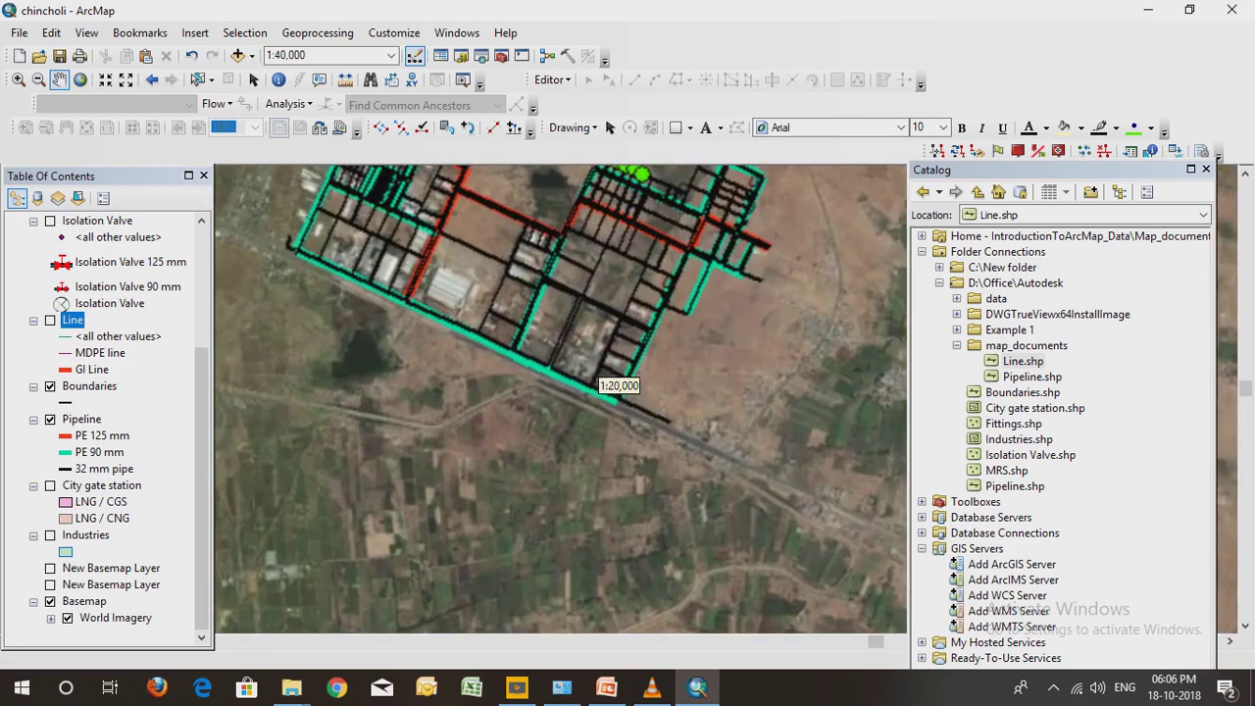
pyautogui.press('Up')
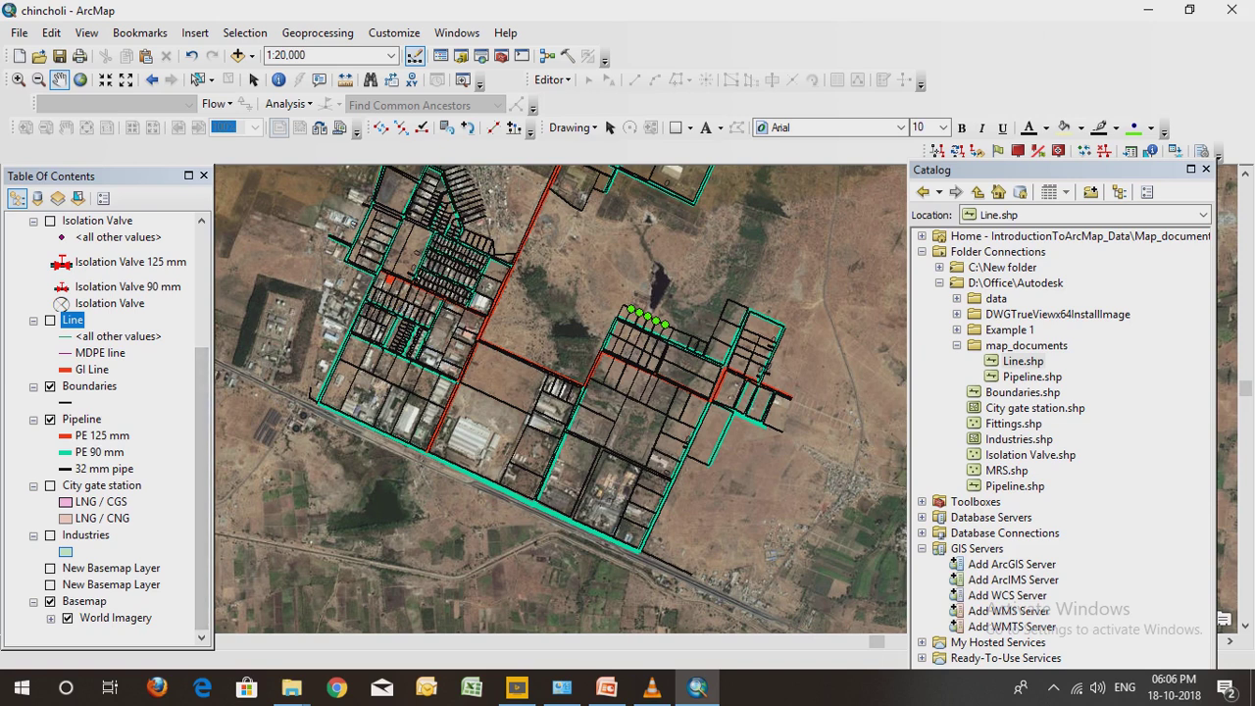
pyautogui.scroll(3, 108, 428)
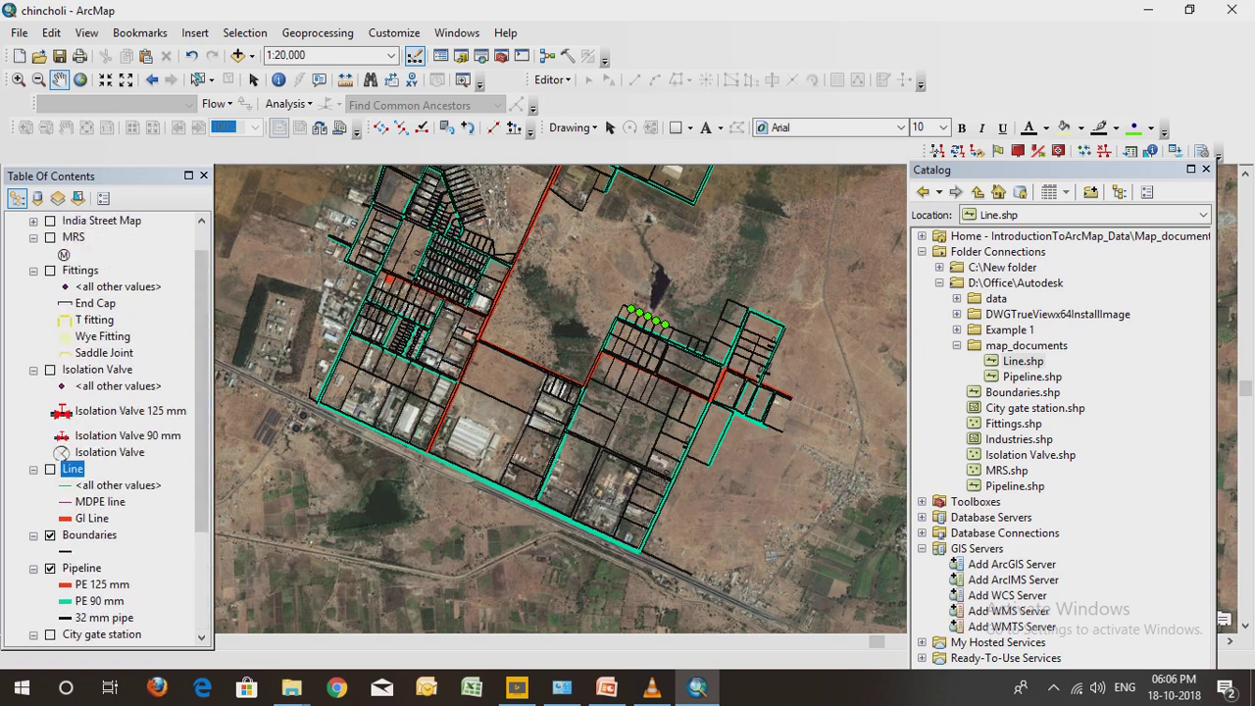
# Show the Line layer and start an edit session on it
pyautogui.click(50, 469)
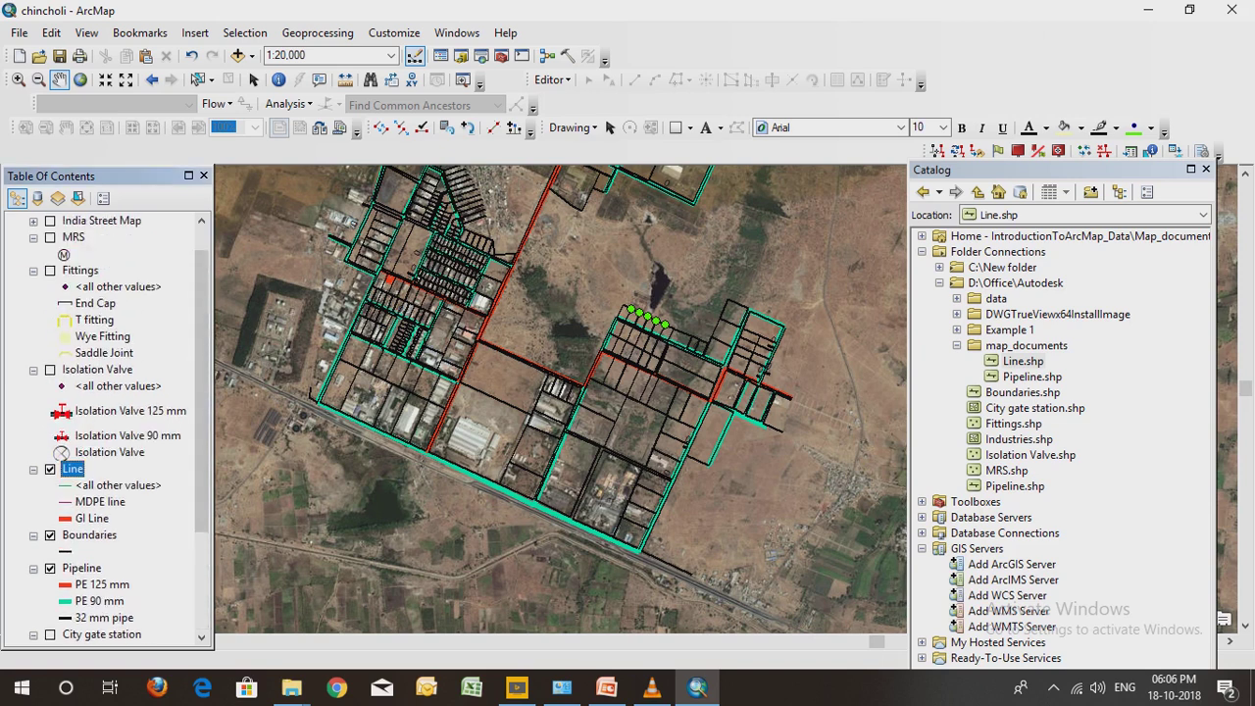
pyautogui.click(100, 501)
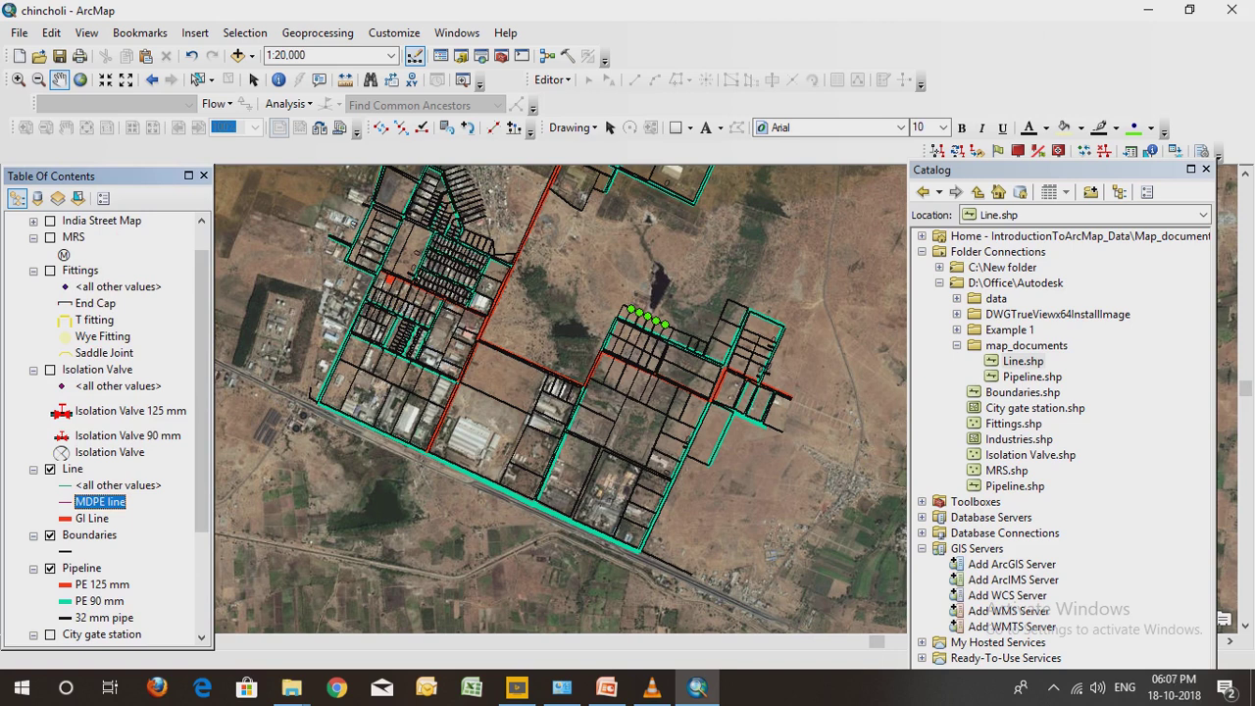
pyautogui.rightClick(73, 469)
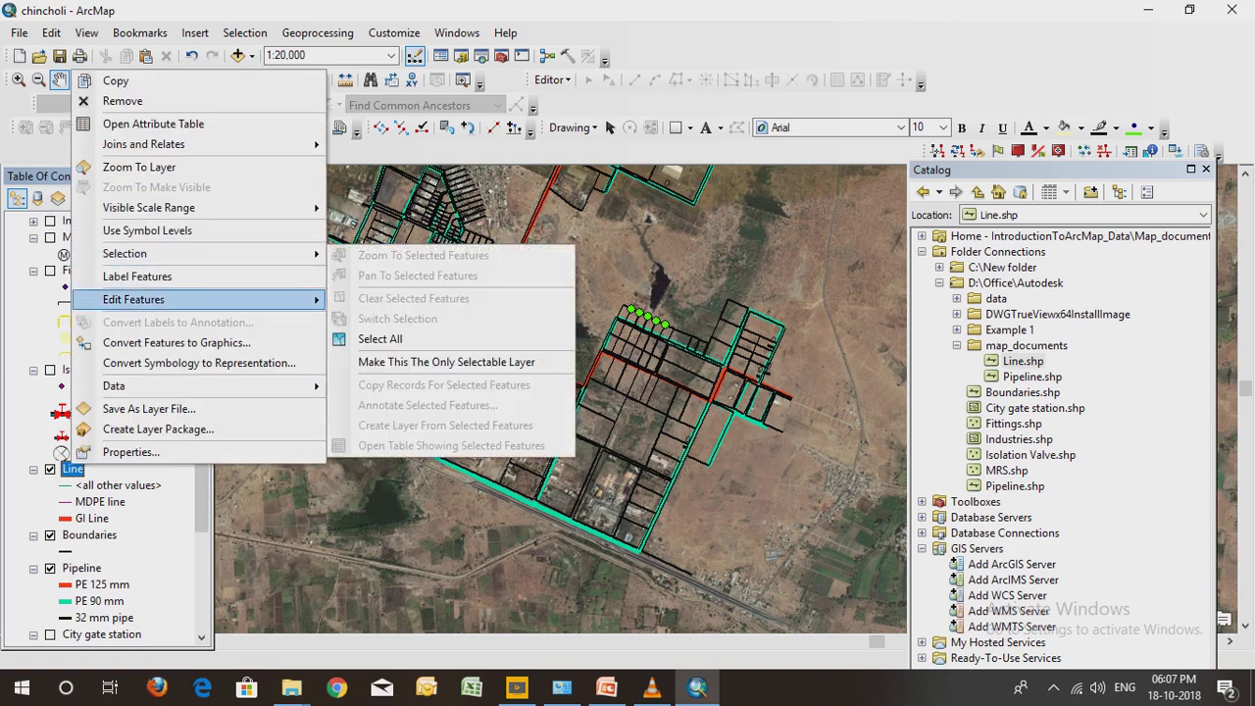
pyautogui.moveTo(147, 299)
pyautogui.click(387, 301)
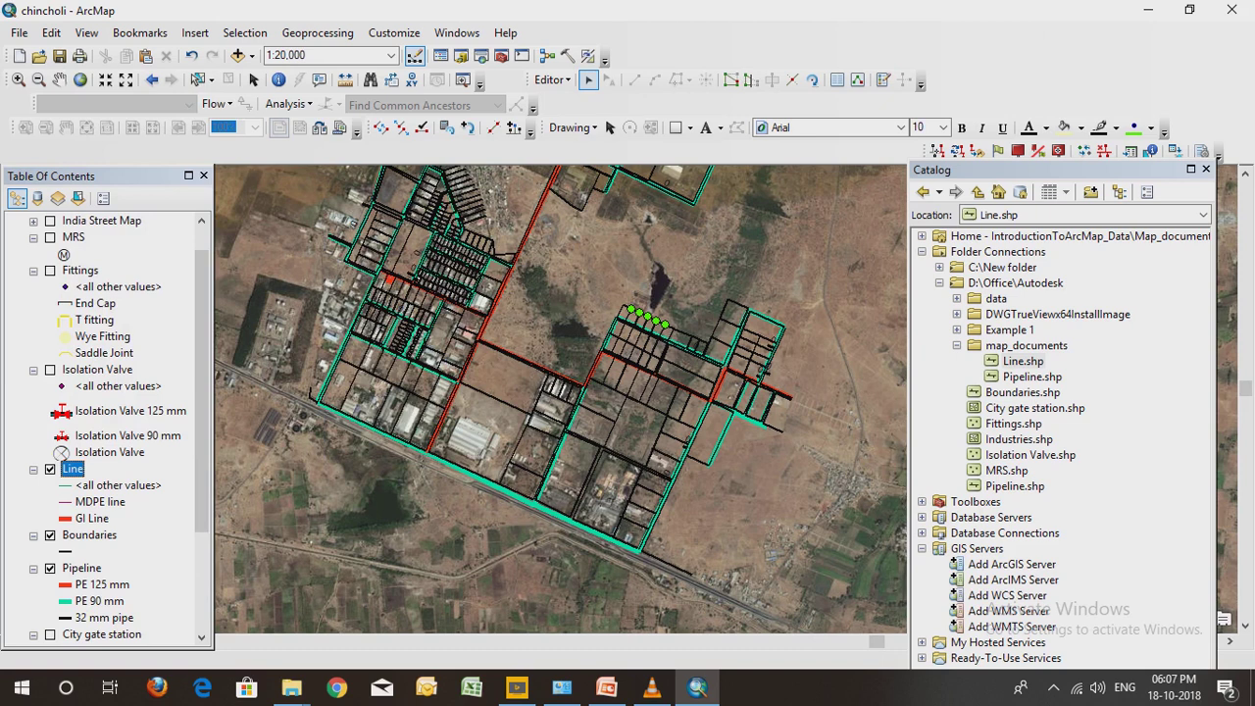
# Open the Create Features window for the Line layer and enlarge its construction tools area
pyautogui.moveTo(976, 170); pyautogui.dragTo(969, 107)
pyautogui.click(549, 80)
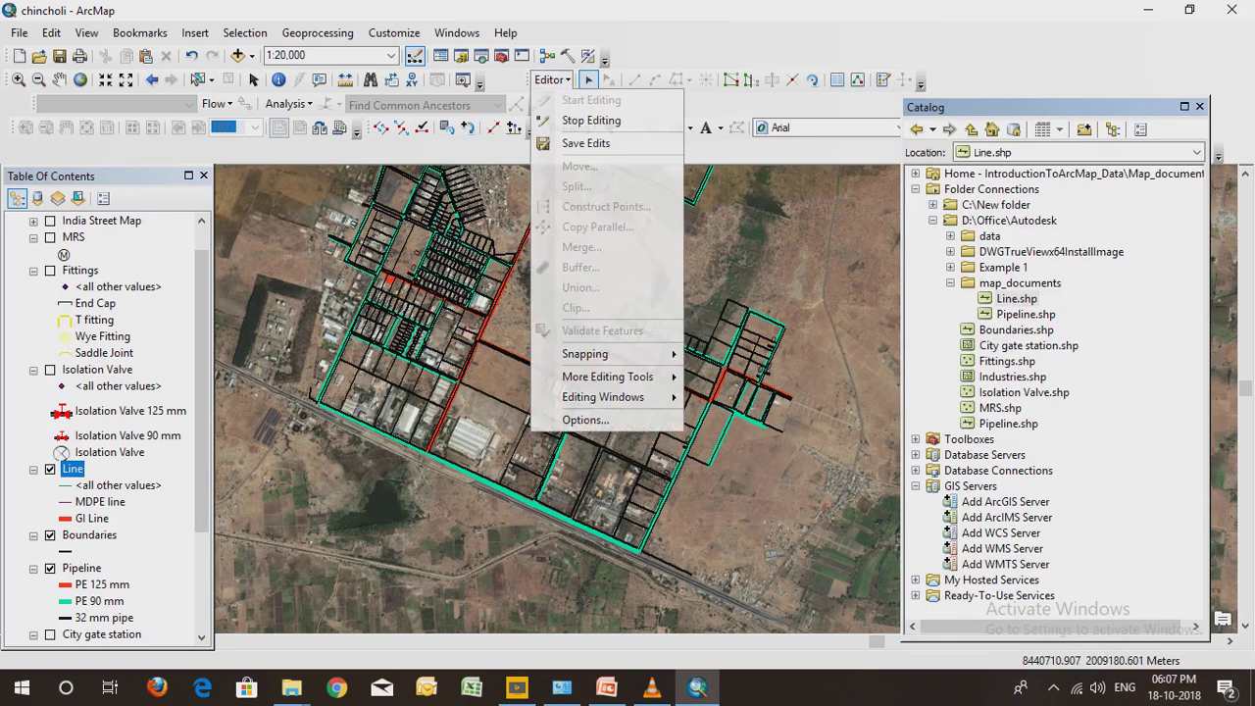
pyautogui.moveTo(608, 377)
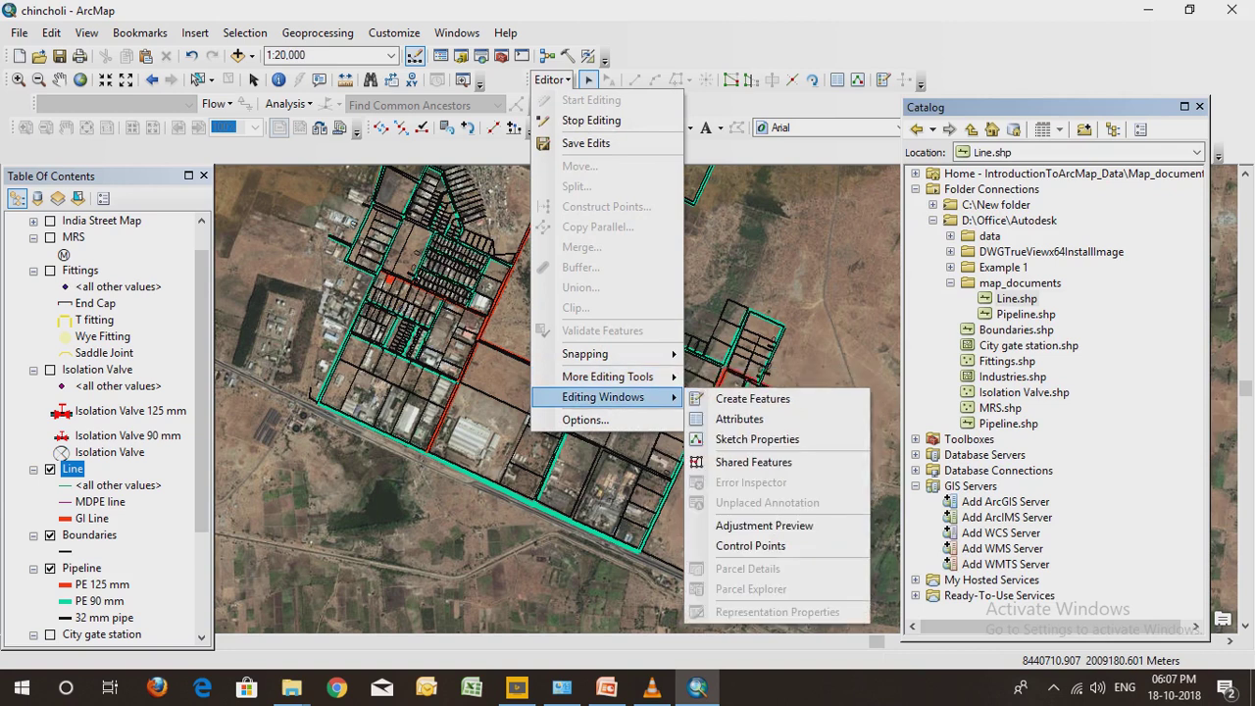
pyautogui.click(752, 399)
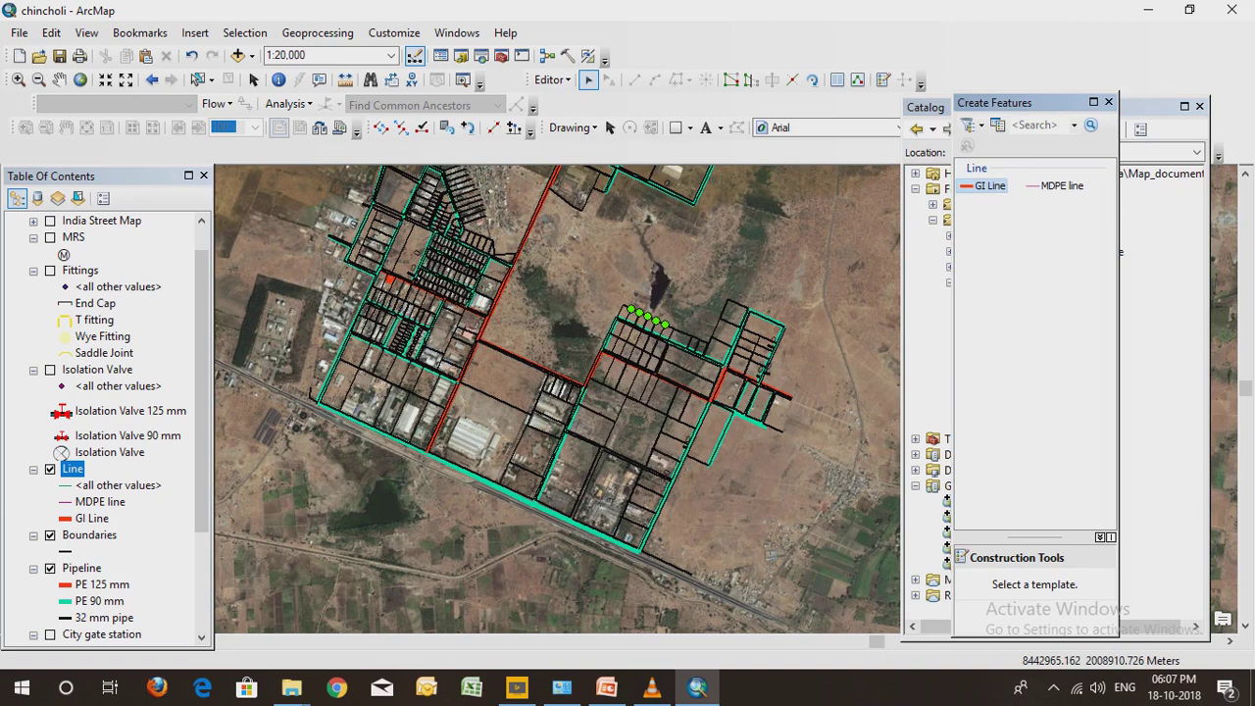
pyautogui.moveTo(953, 365); pyautogui.dragTo(834, 365)
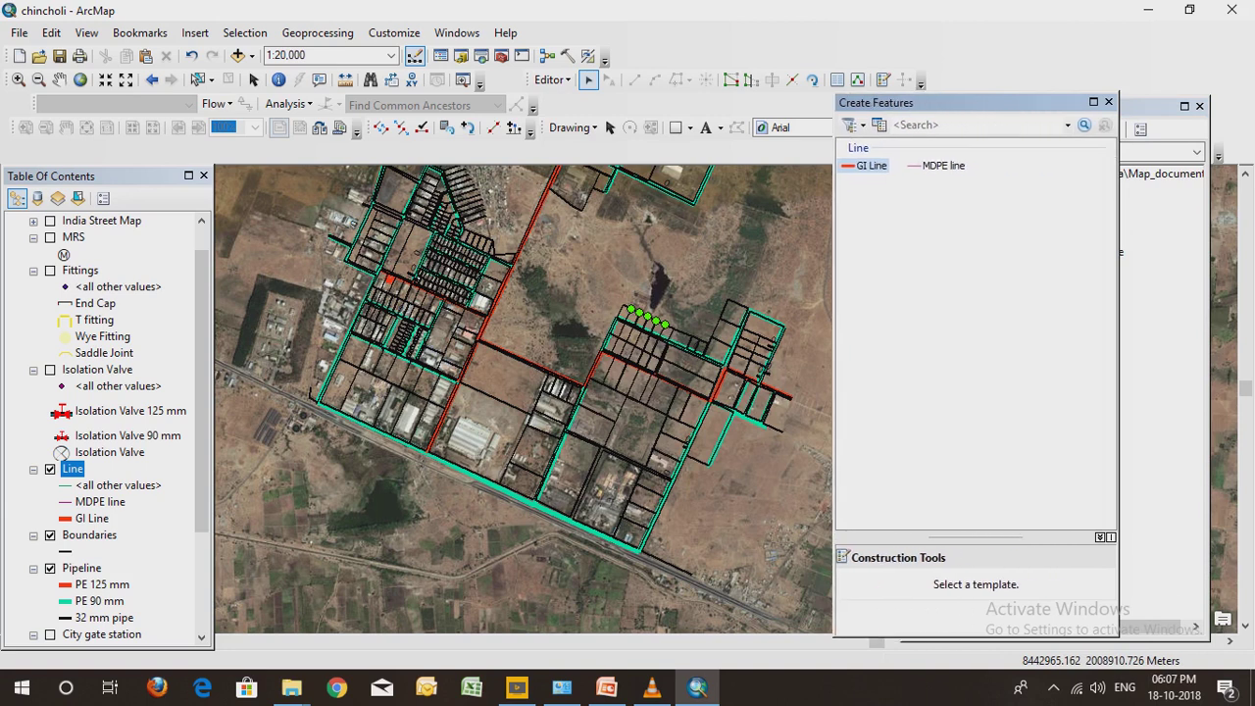
pyautogui.moveTo(975, 537); pyautogui.dragTo(975, 356)
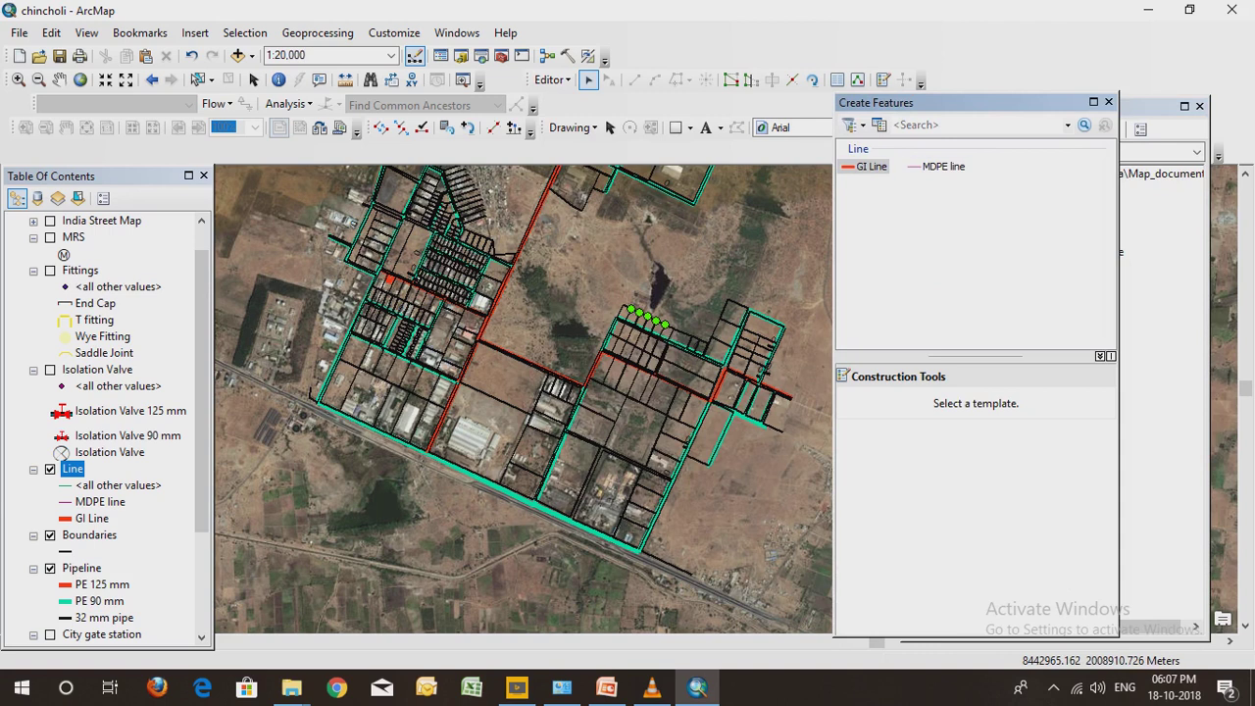
# Draw a GI Line outline about 510 m long around the plot west of the network's southwest corner and finish the sketch
pyautogui.click(871, 165)
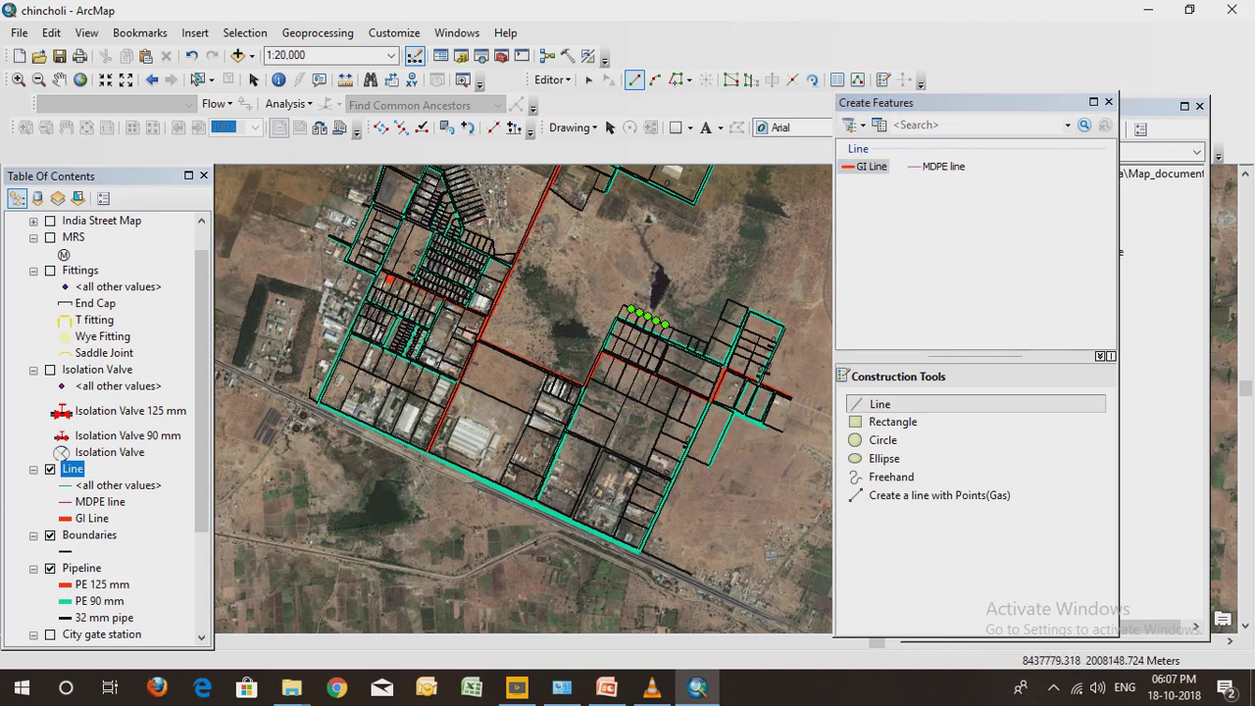
pyautogui.scroll(-4, 317, 352)
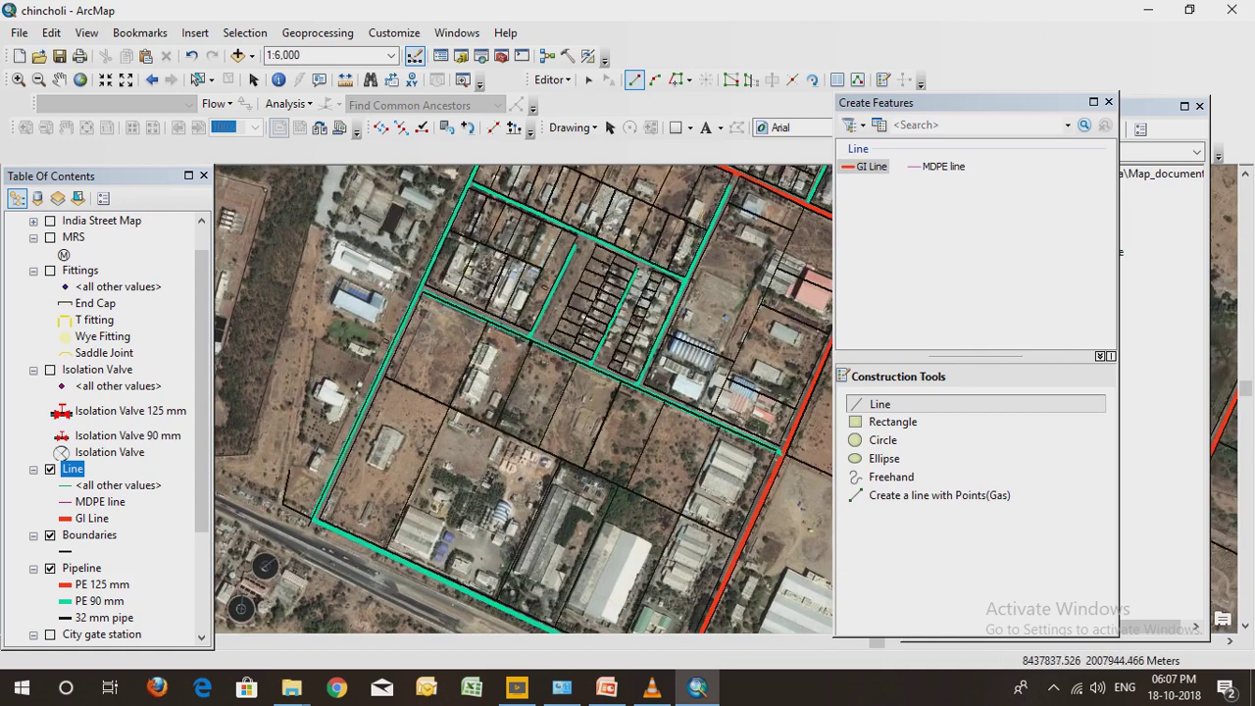
pyautogui.click(330, 453)
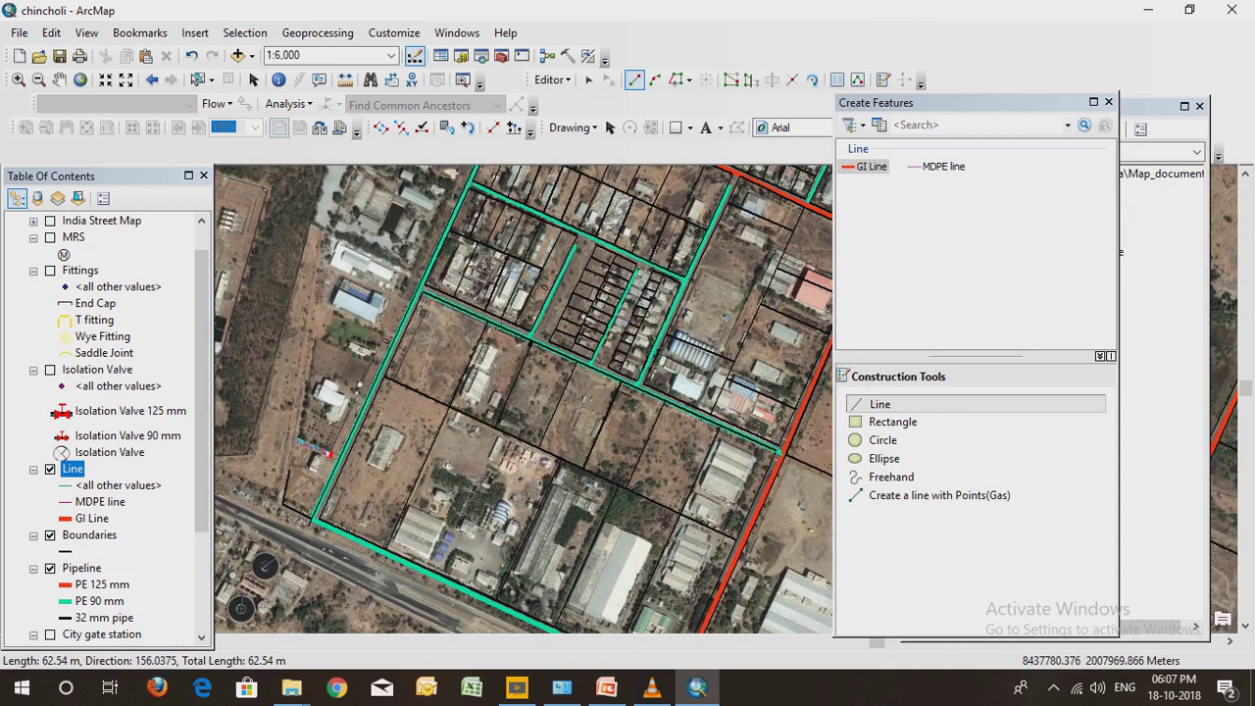
pyautogui.click(296, 439)
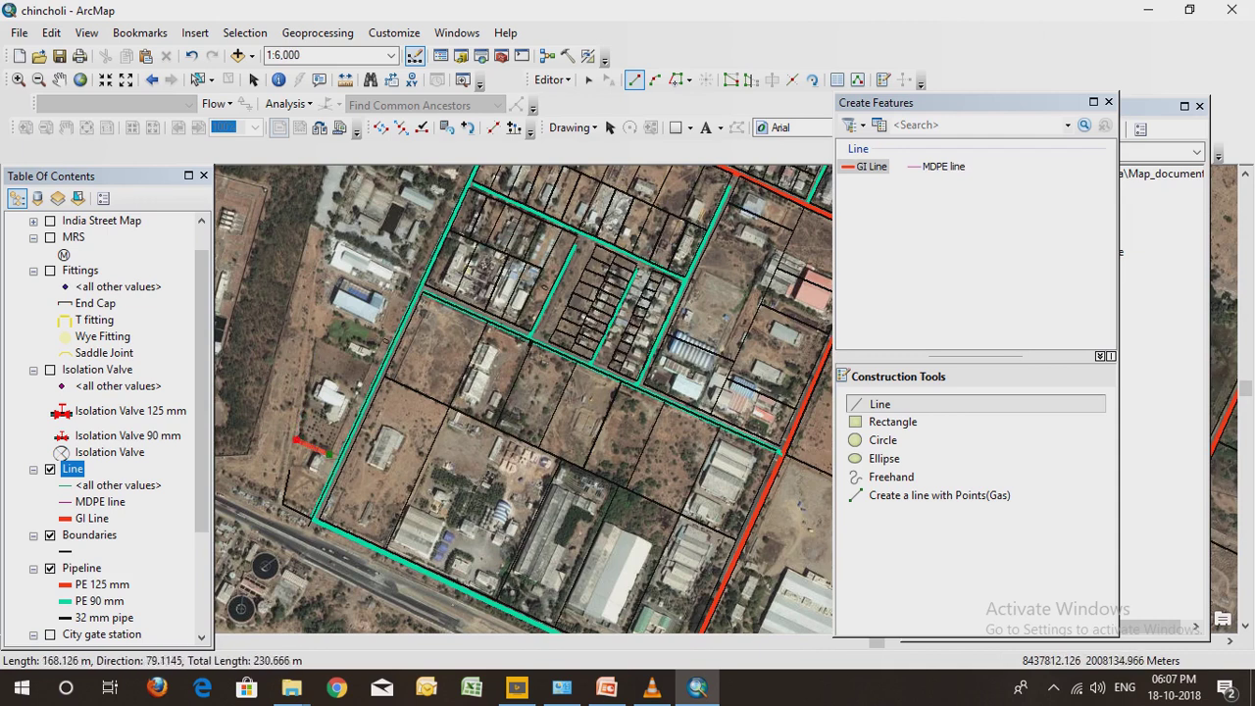
pyautogui.click(313, 338)
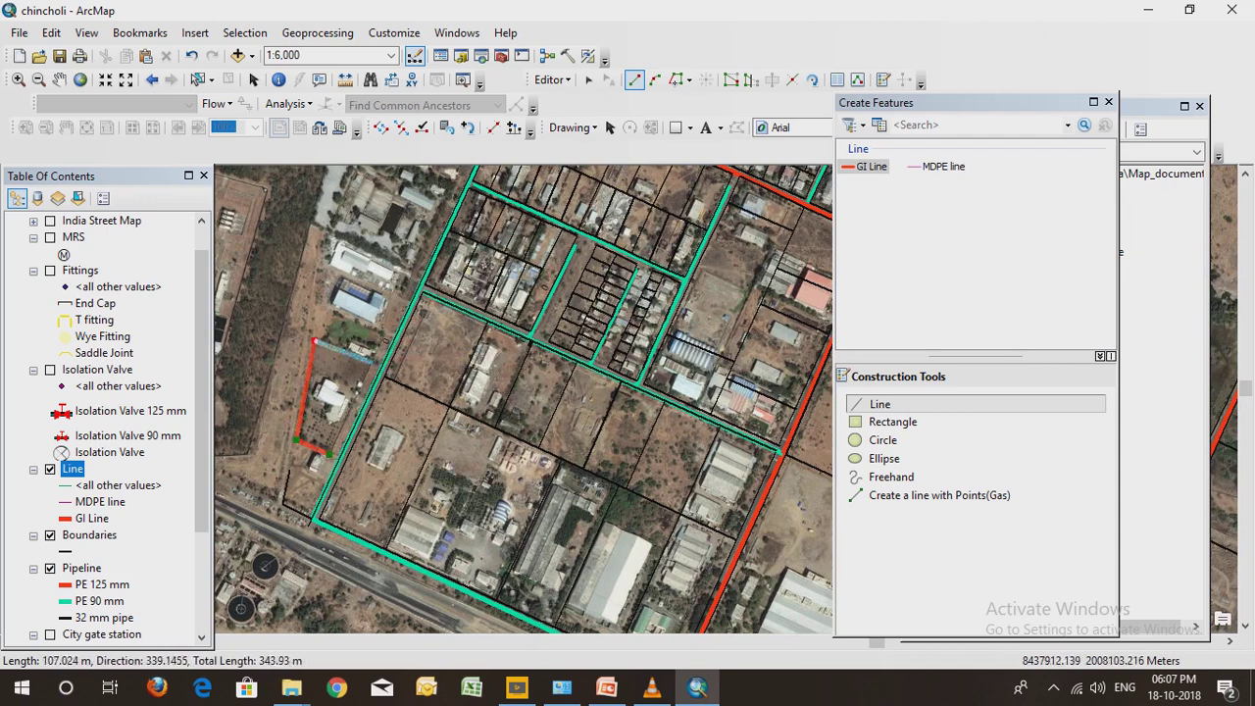
pyautogui.click(369, 361)
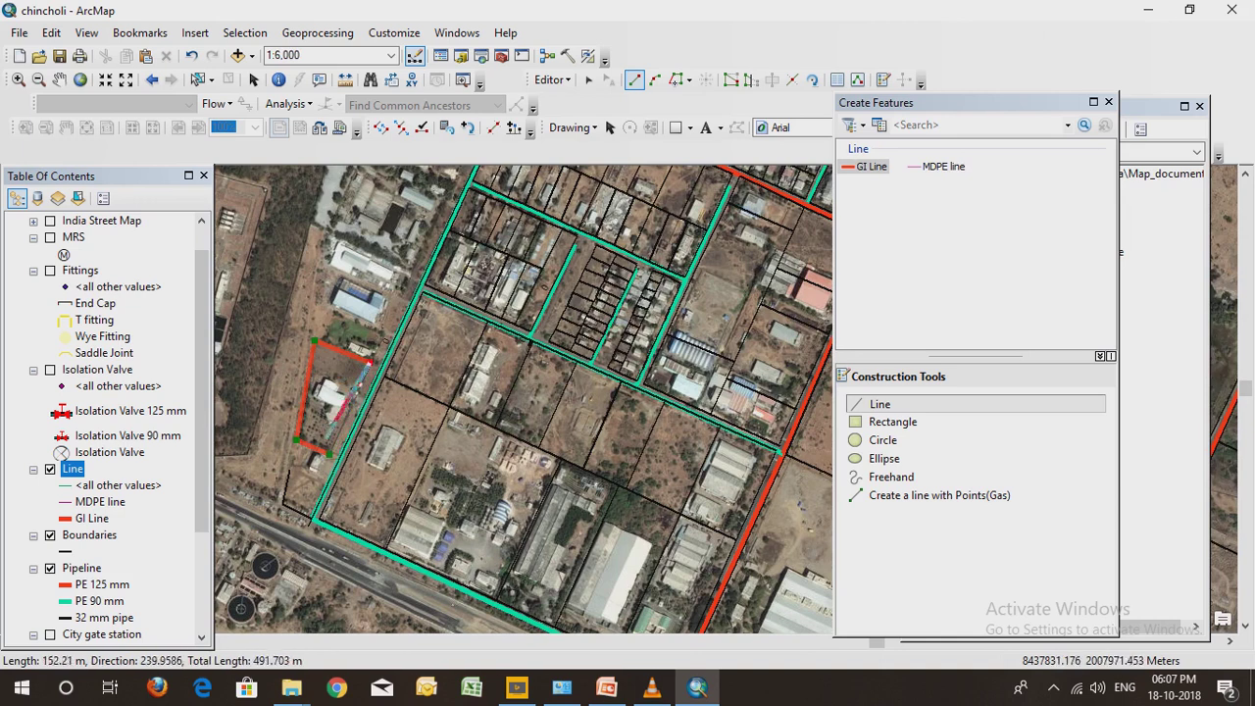
pyautogui.click(331, 450)
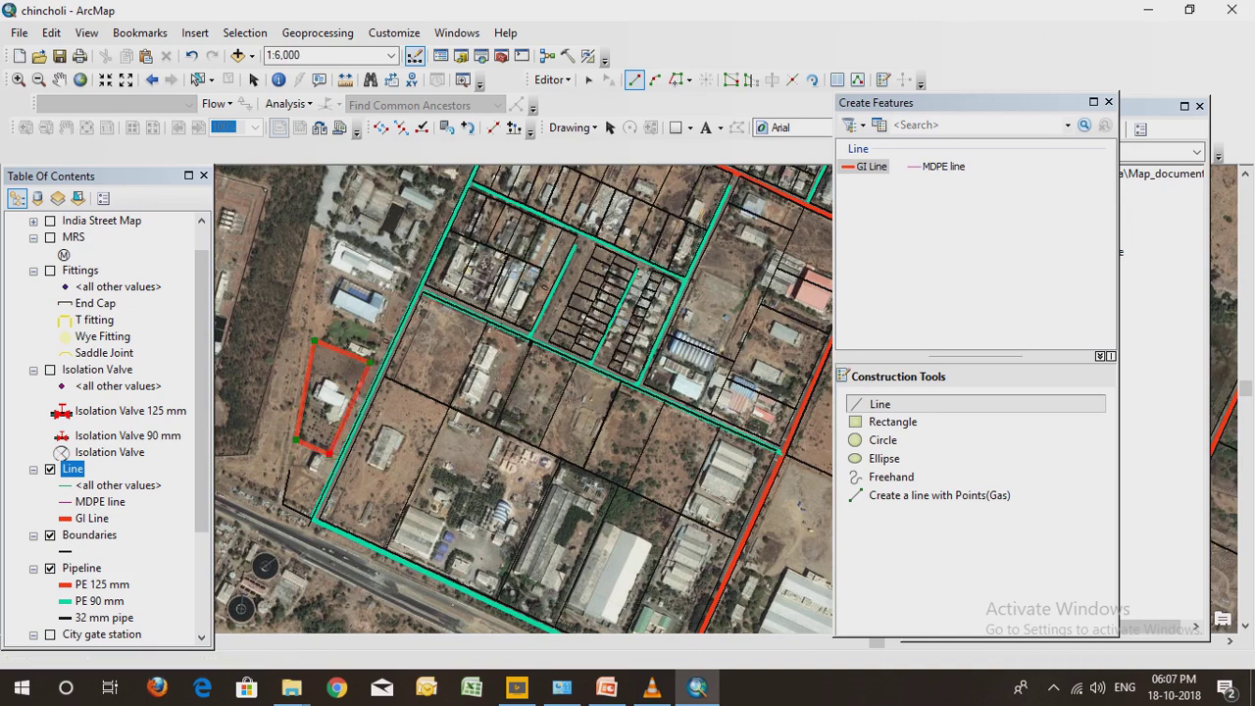
pyautogui.rightClick(333, 372)
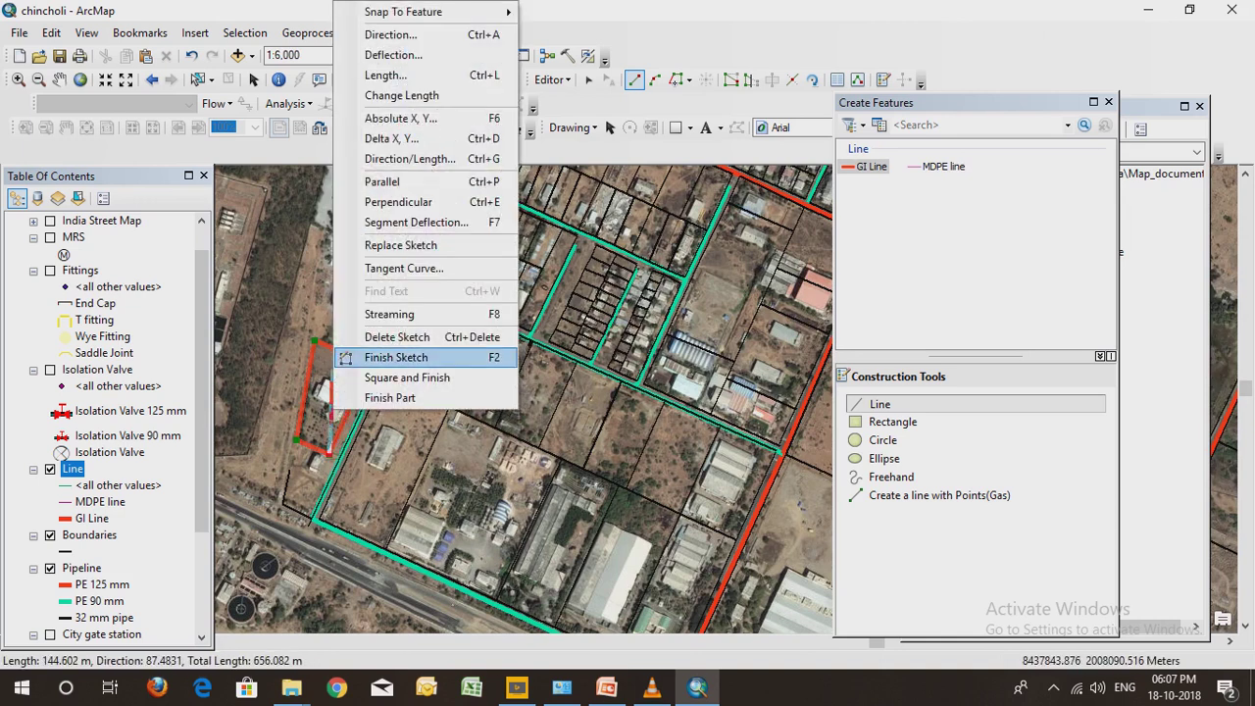
pyautogui.click(363, 357)
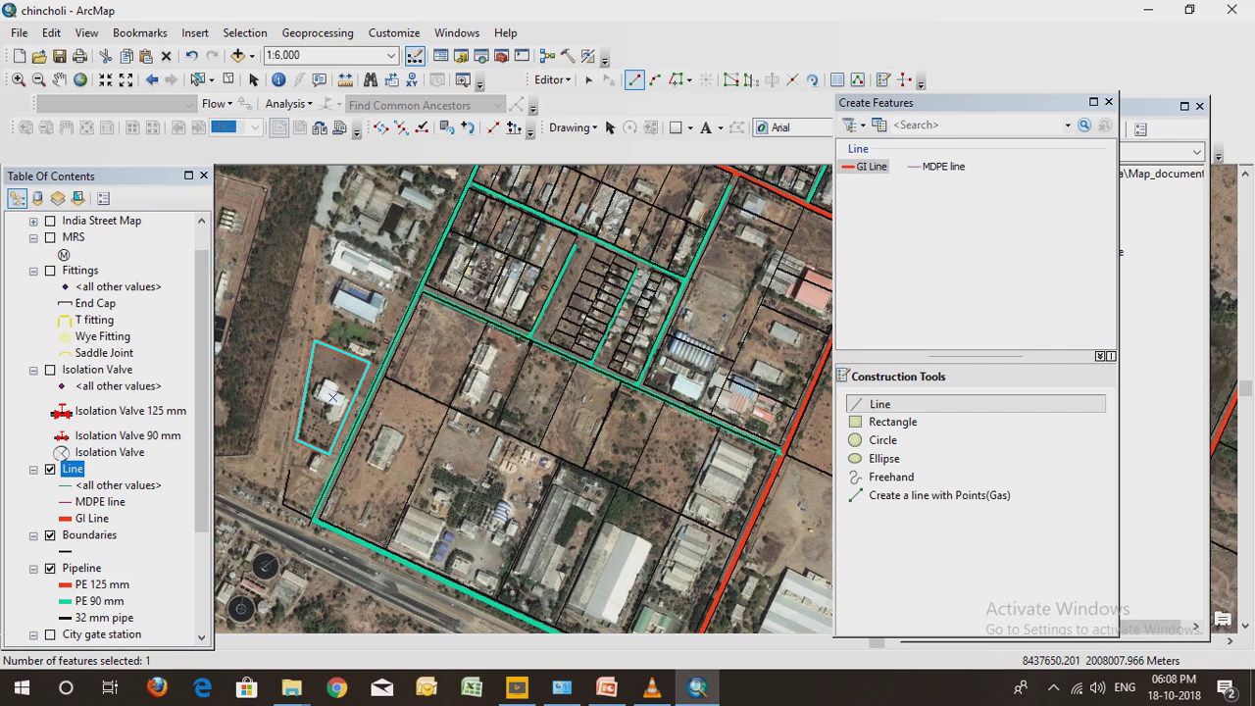
pyautogui.scroll(-4, 333, 398)
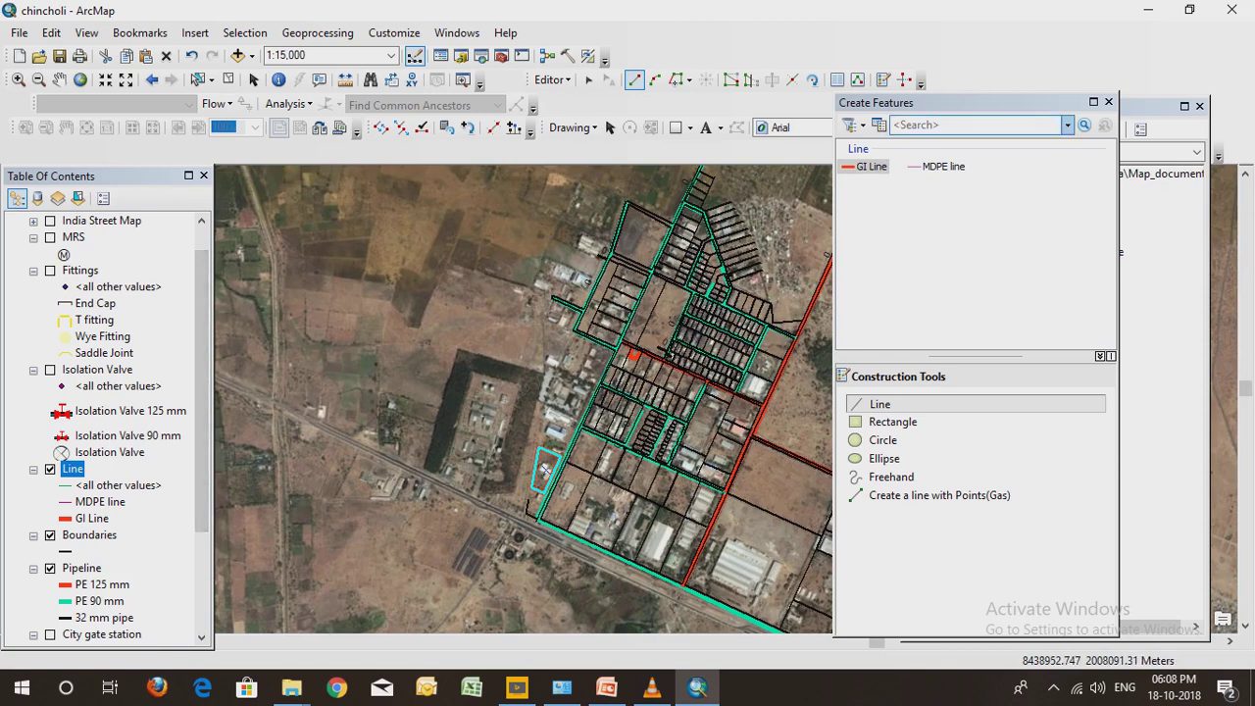
pyautogui.moveTo(977, 102); pyautogui.dragTo(1153, 106)
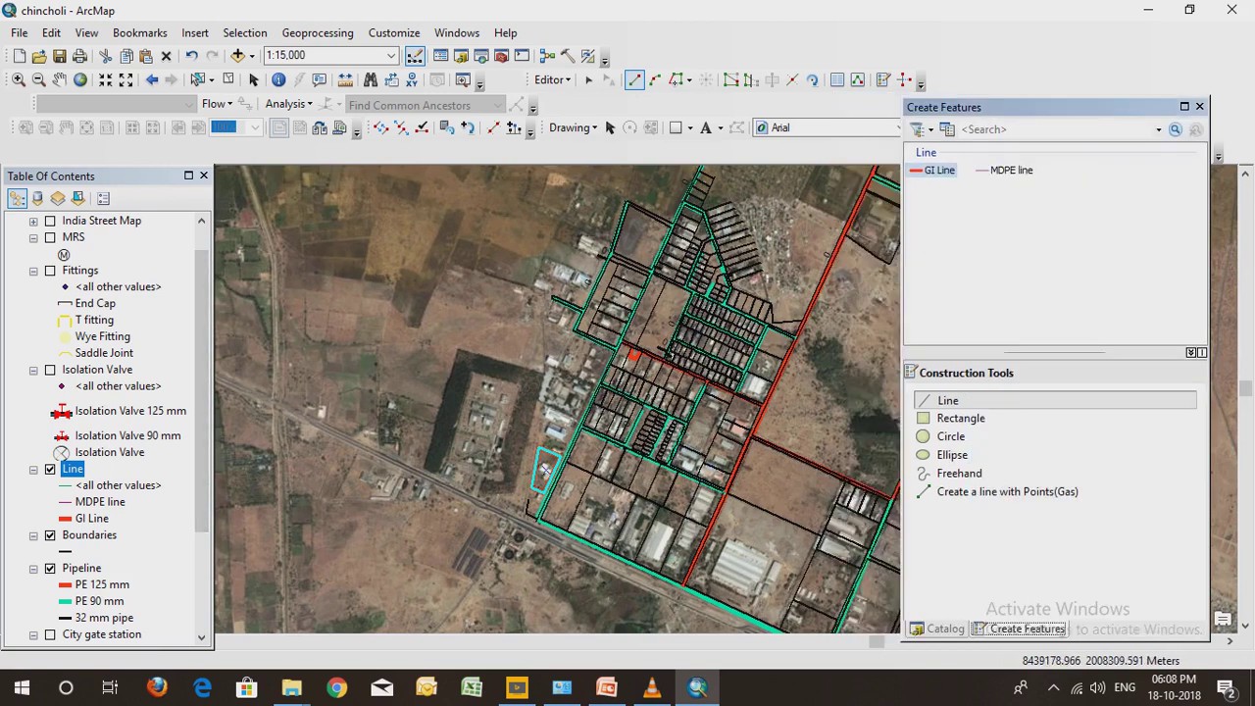
# Switch to the GIS for CGD presentation in PowerPoint and browse from the Boundaries Map to the Network Map slide
pyautogui.click(607, 687)
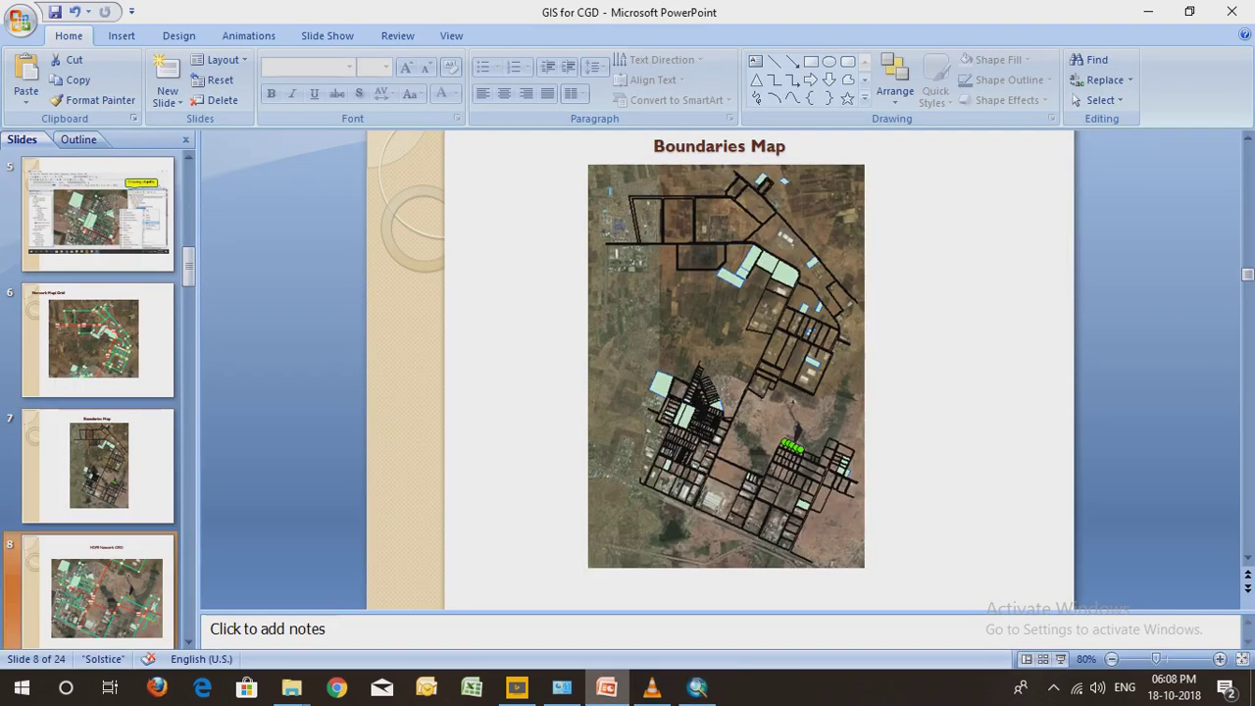
pyautogui.press('pagedown')
pyautogui.press('pagedown')
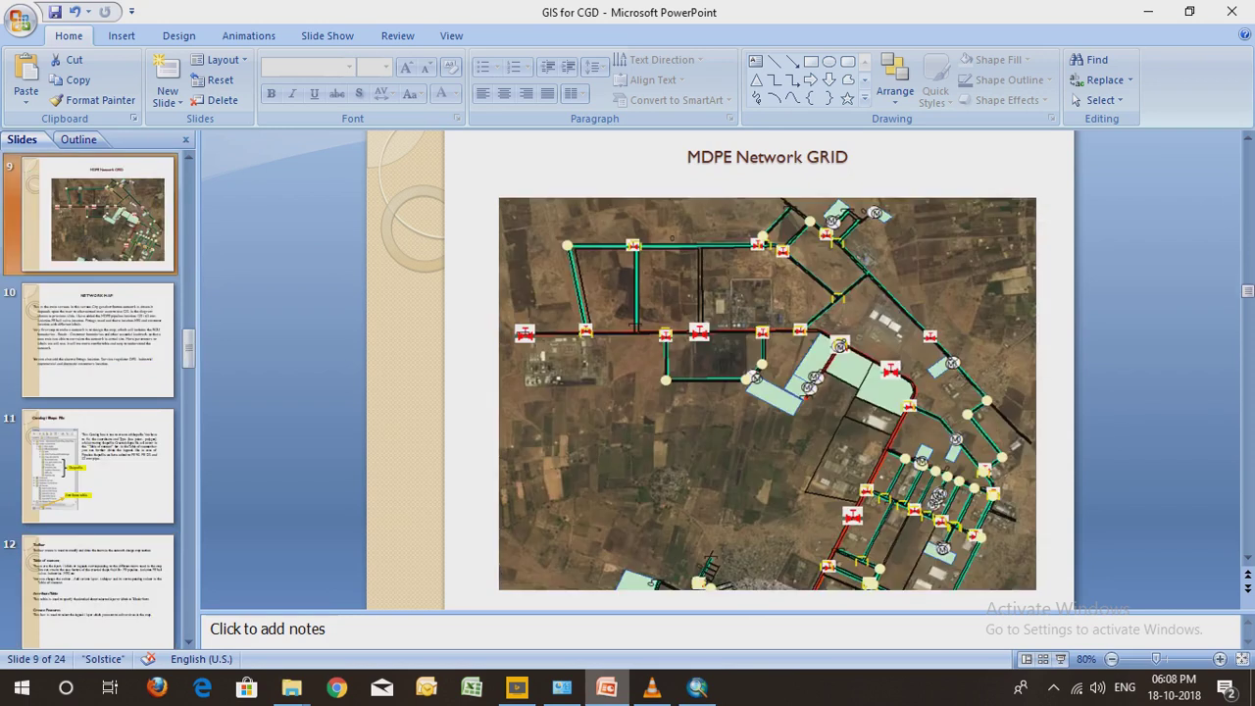
pyautogui.press('pagedown')
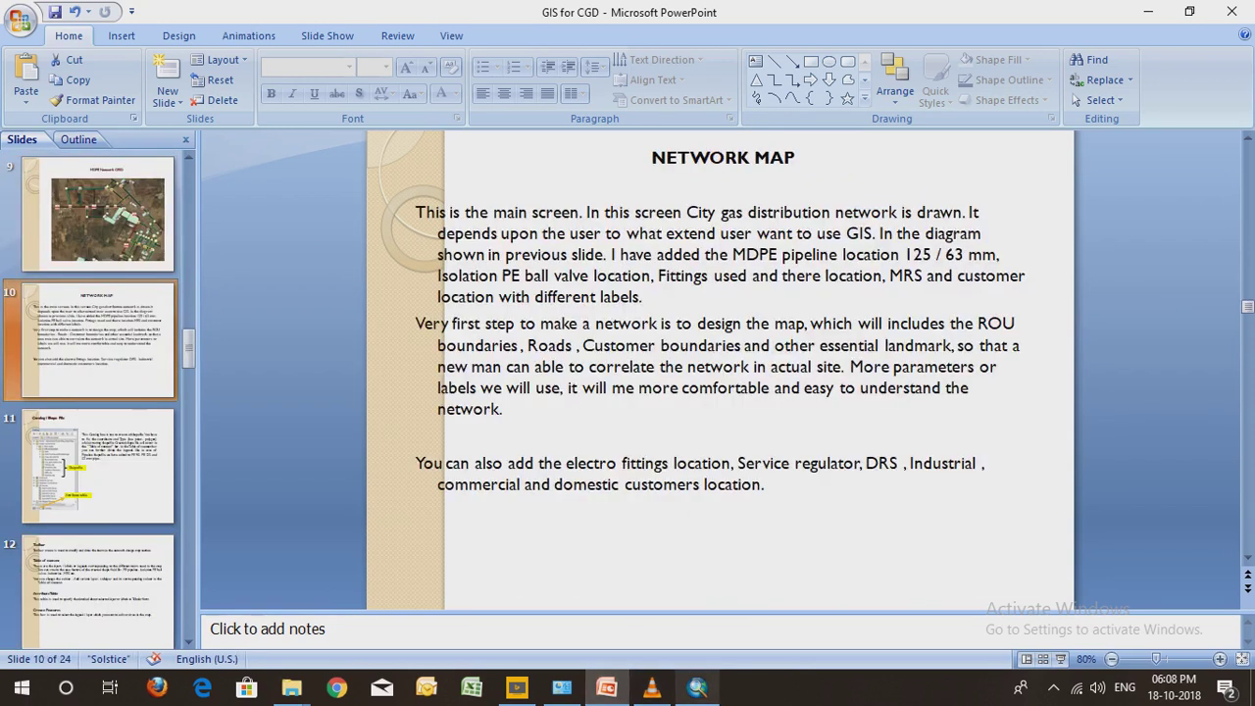
# Switch back to ArcMap, select the Isolation Valve layer and close the Create Features window
pyautogui.hotkey('alt', 'Tab')
pyautogui.moveTo(1039, 111); pyautogui.dragTo(1067, 117)
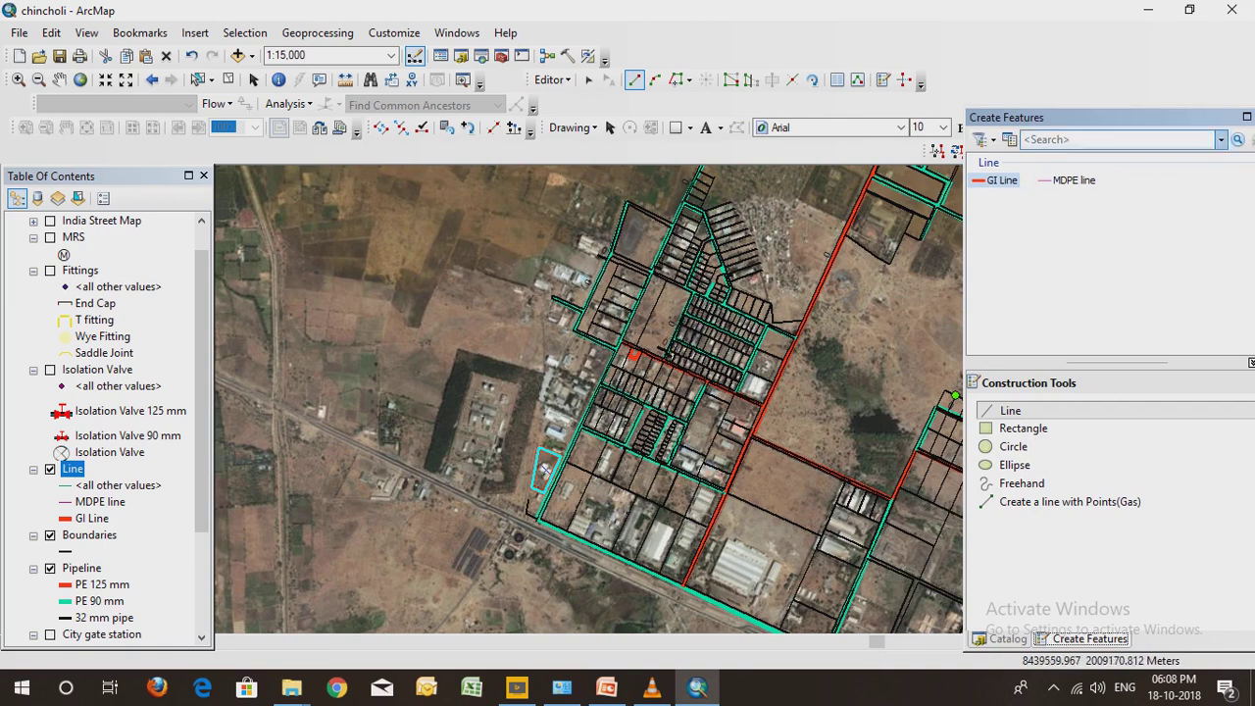
pyautogui.click(96, 369)
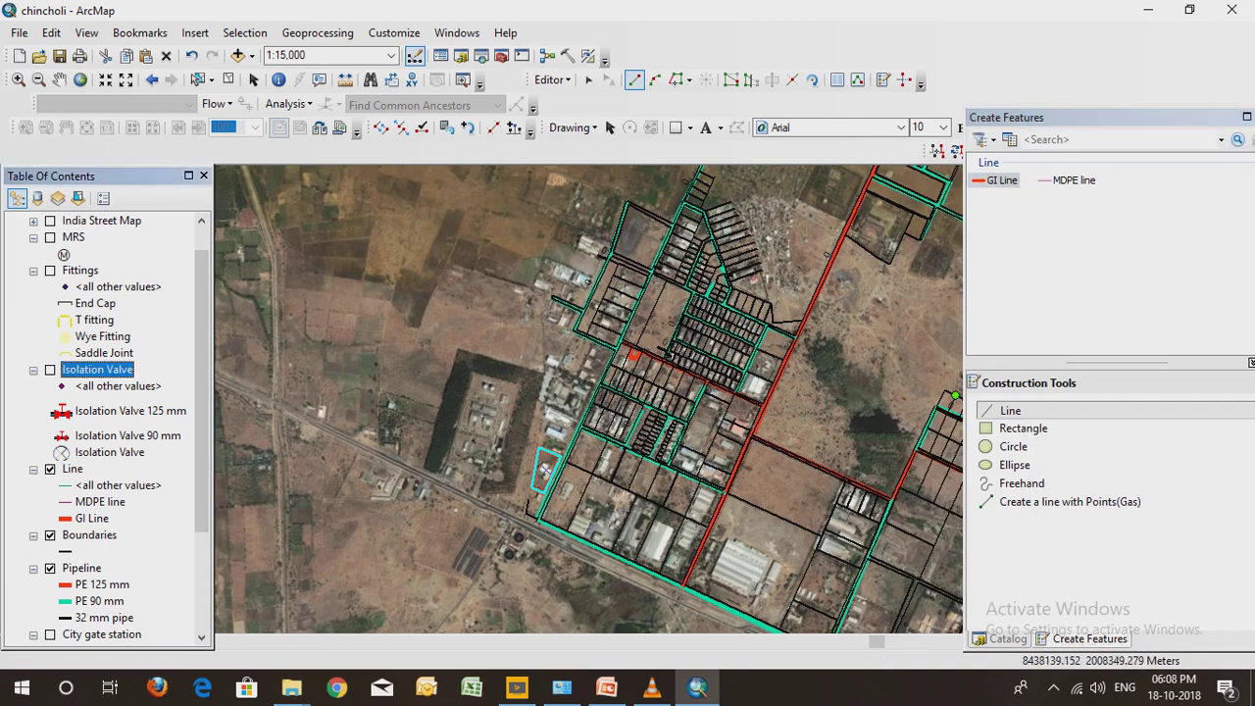
pyautogui.scroll(2, 619, 397)
pyautogui.moveTo(1067, 117); pyautogui.dragTo(978, 134)
pyautogui.click(1174, 135)
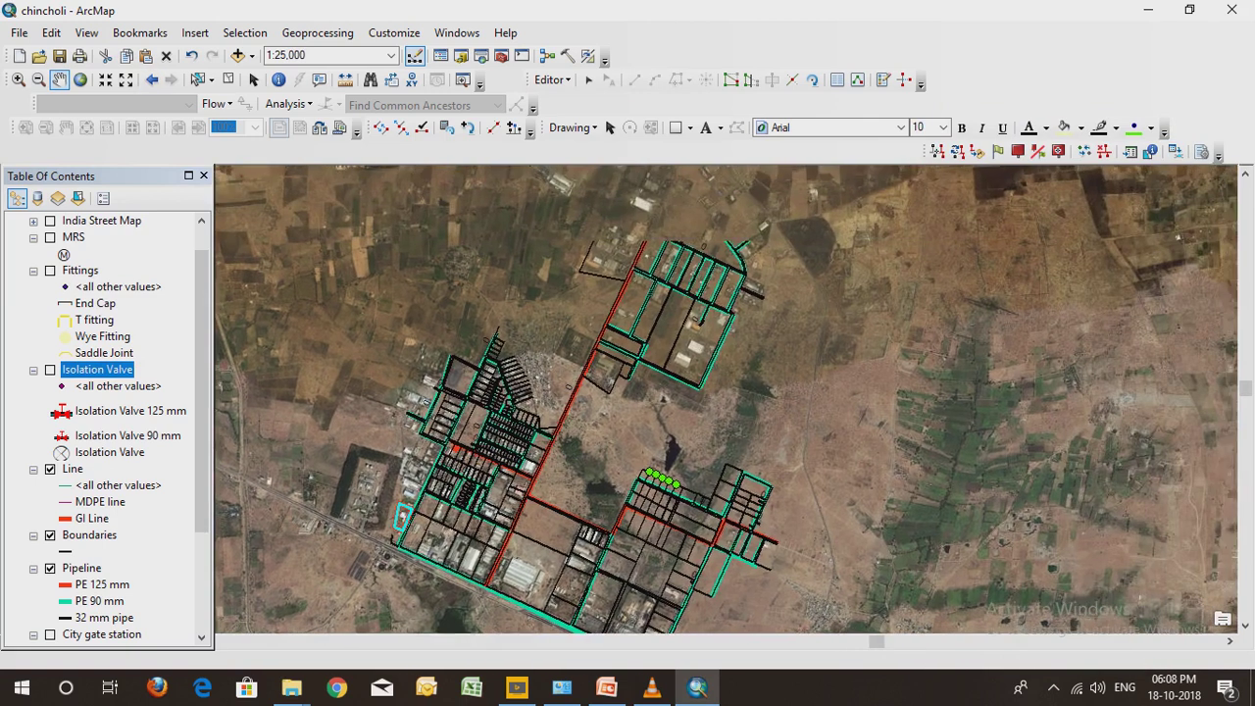
# Show the Isolation Valve layer and examine valve locations along the pipelines at scales of 1:50,000 and 1:15,000
pyautogui.scroll(2, 615, 392)
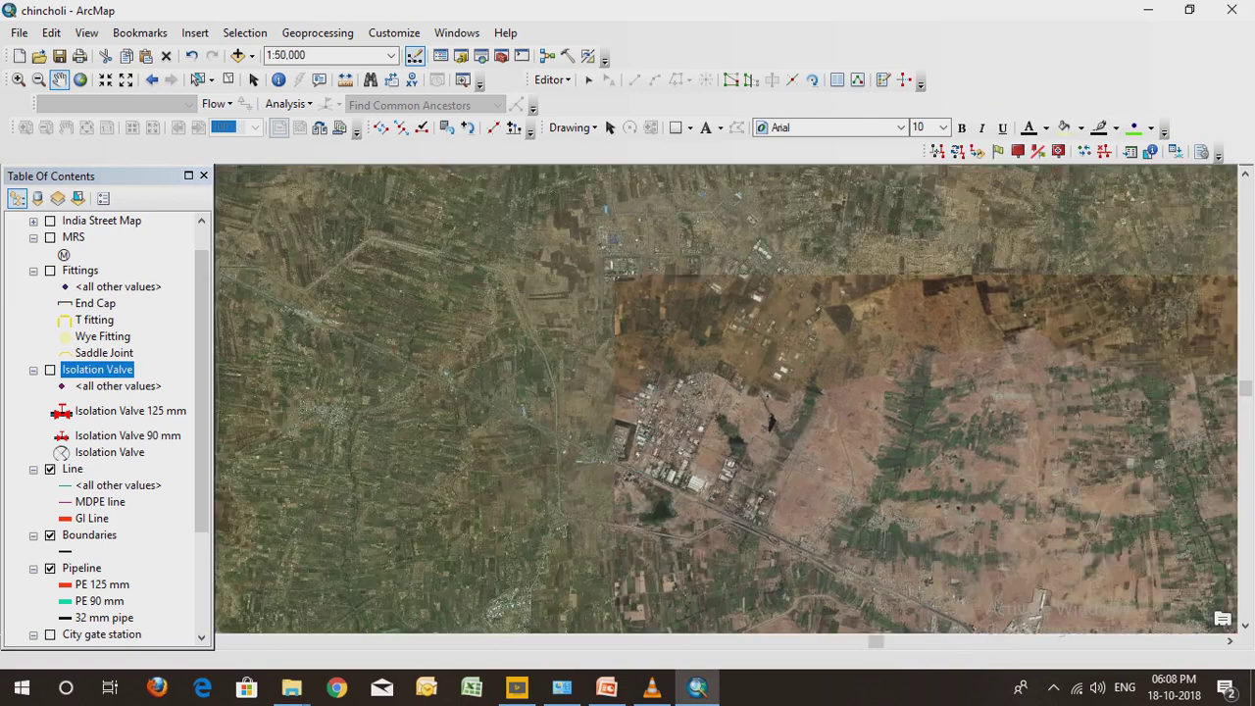
pyautogui.scroll(-1, 108, 432)
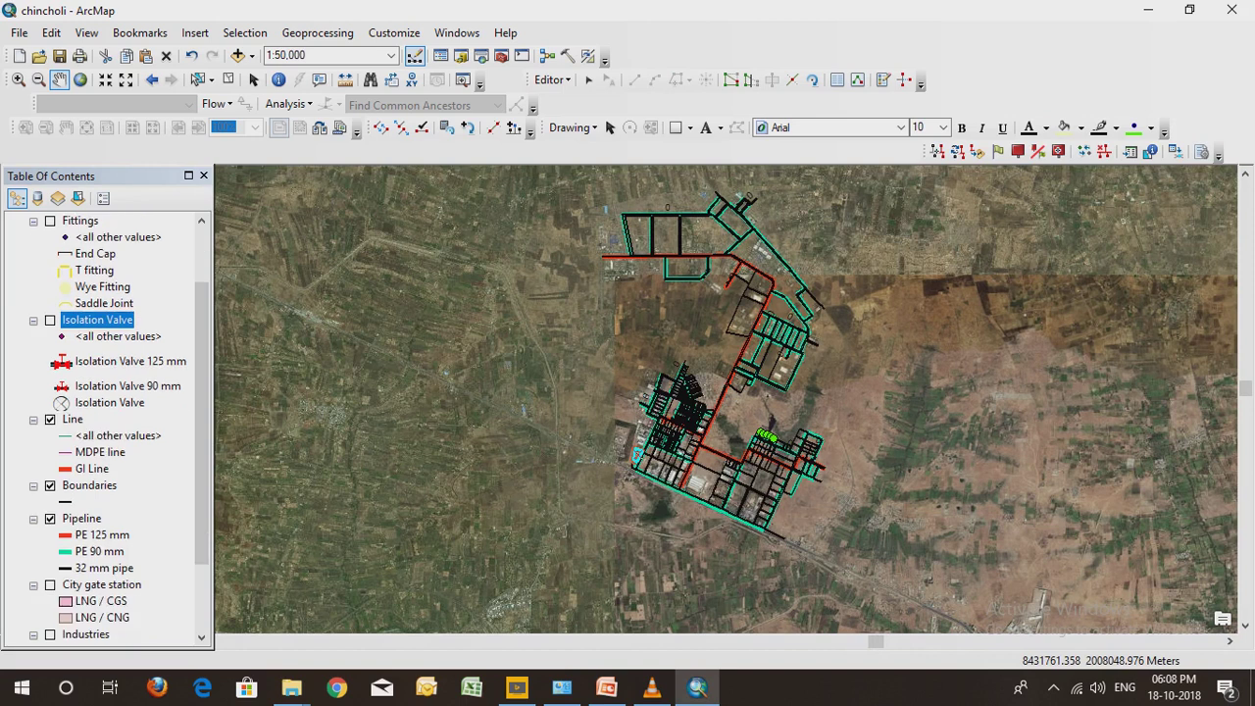
pyautogui.scroll(-2, 108, 432)
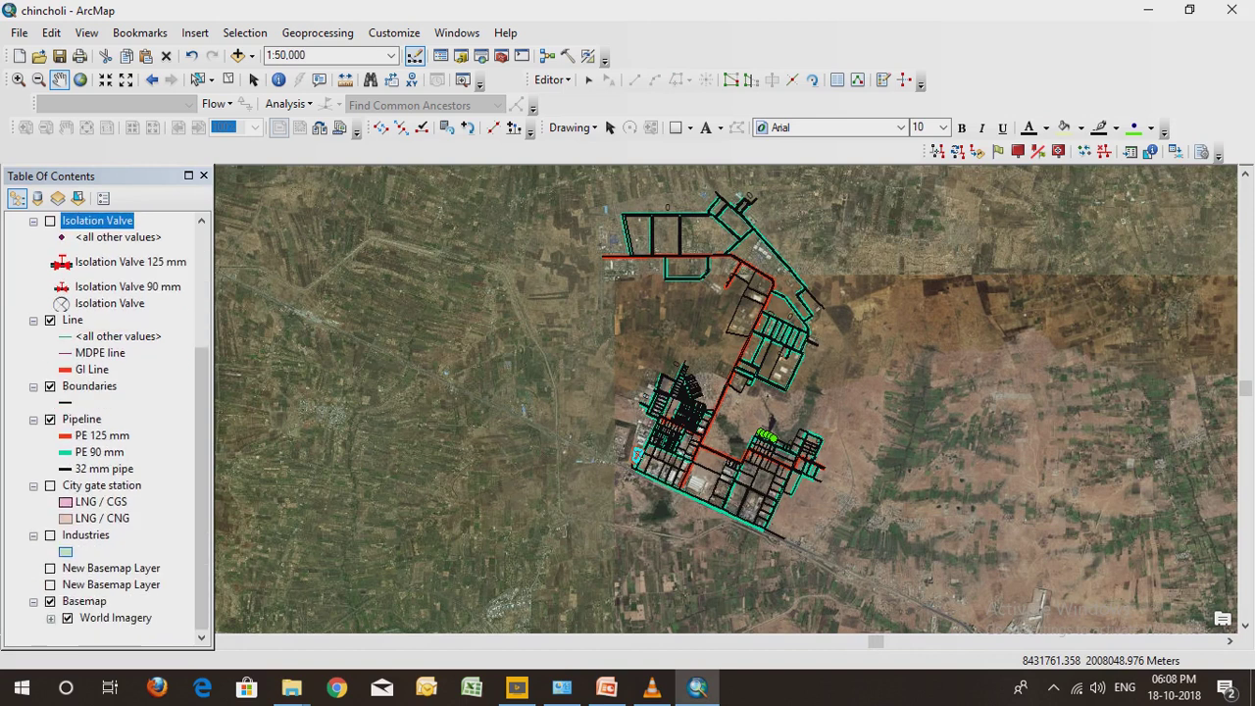
pyautogui.scroll(1, 108, 431)
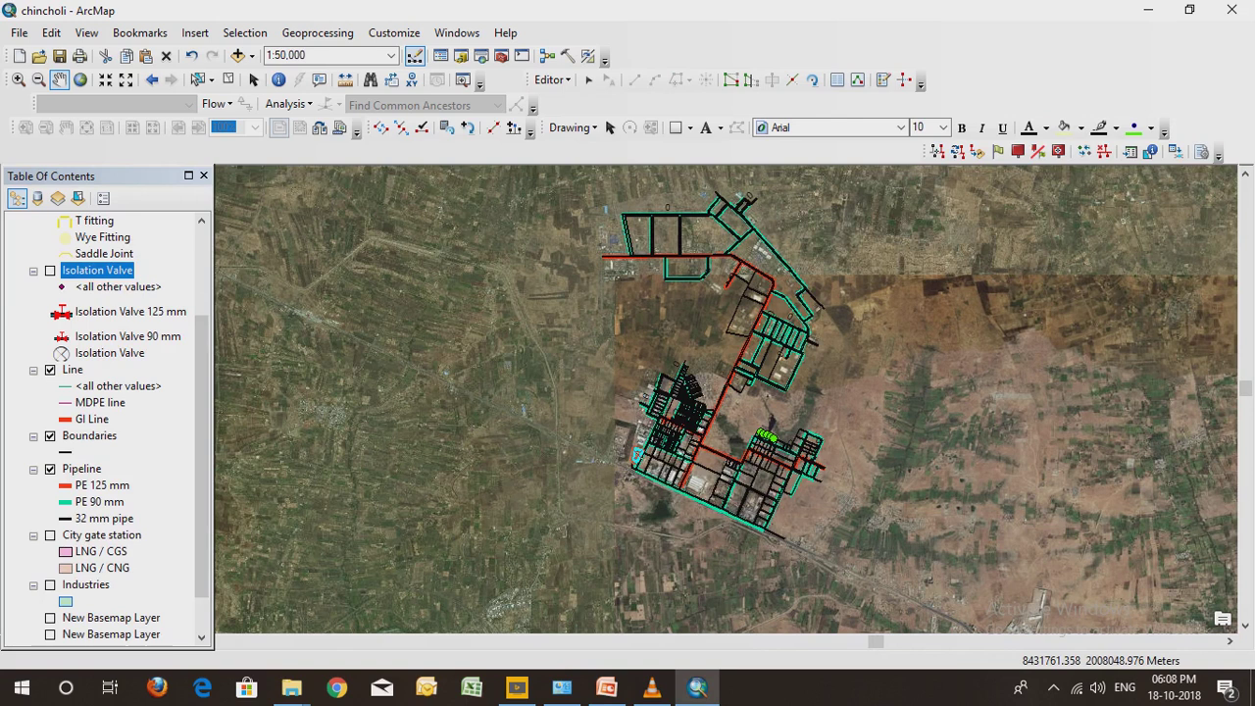
pyautogui.click(50, 270)
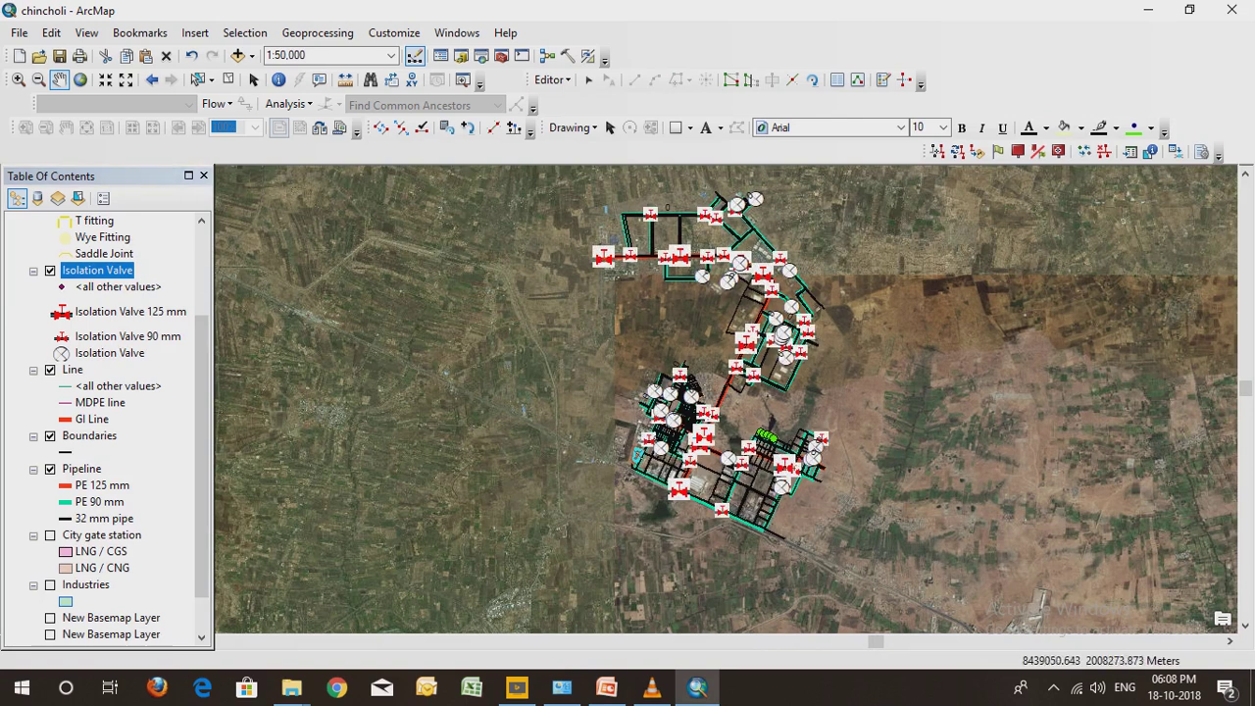
pyautogui.scroll(-4, 606, 381)
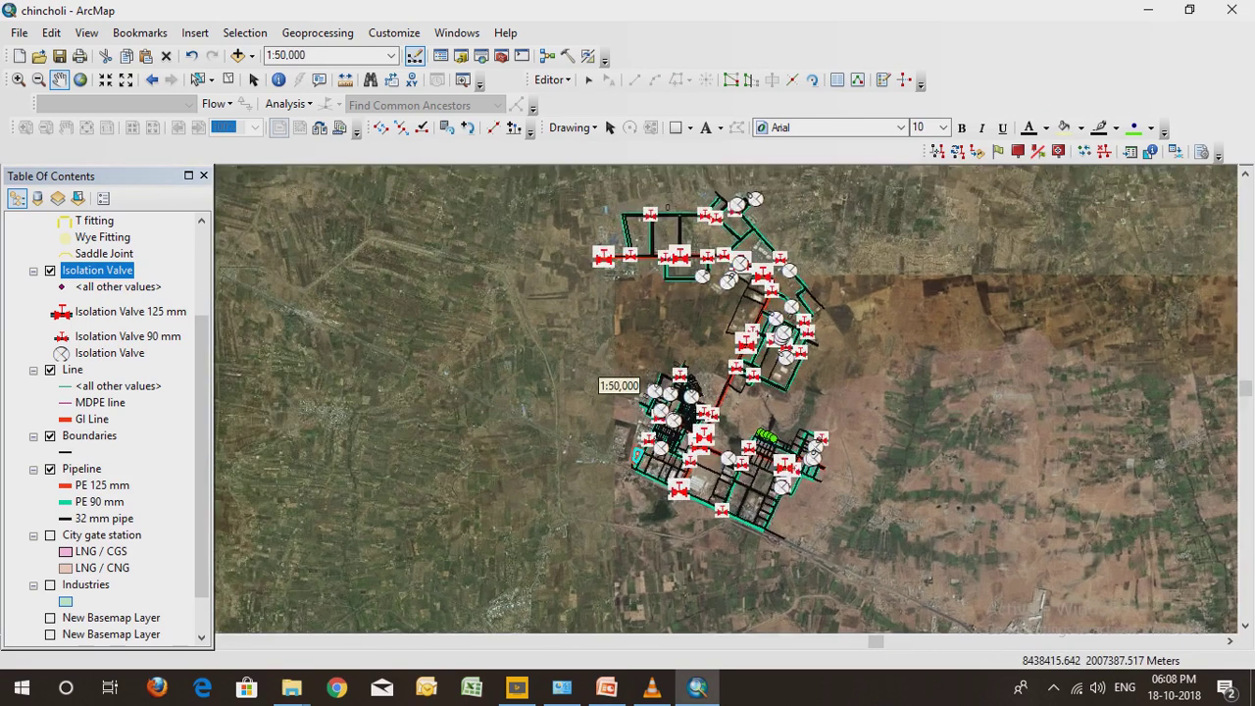
pyautogui.scroll(-3, 606, 381)
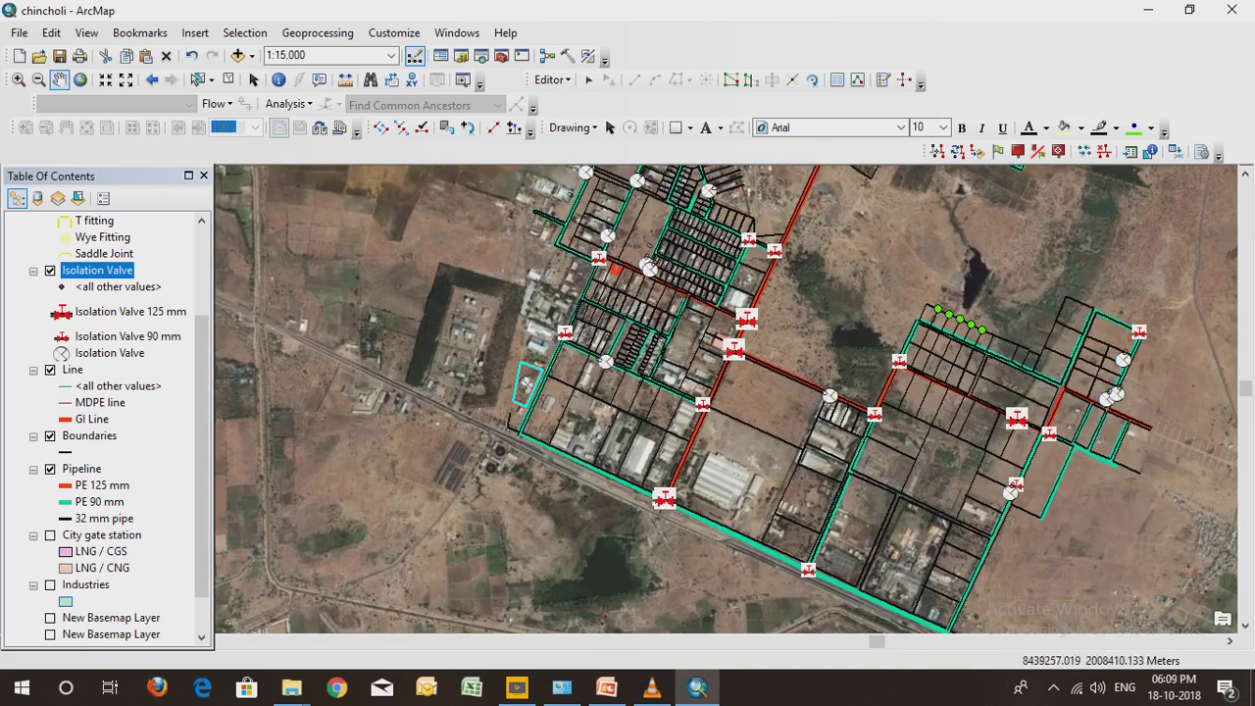
pyautogui.moveTo(649, 248); pyautogui.dragTo(564, 417)
pyautogui.moveTo(596, 362); pyautogui.dragTo(595, 422)
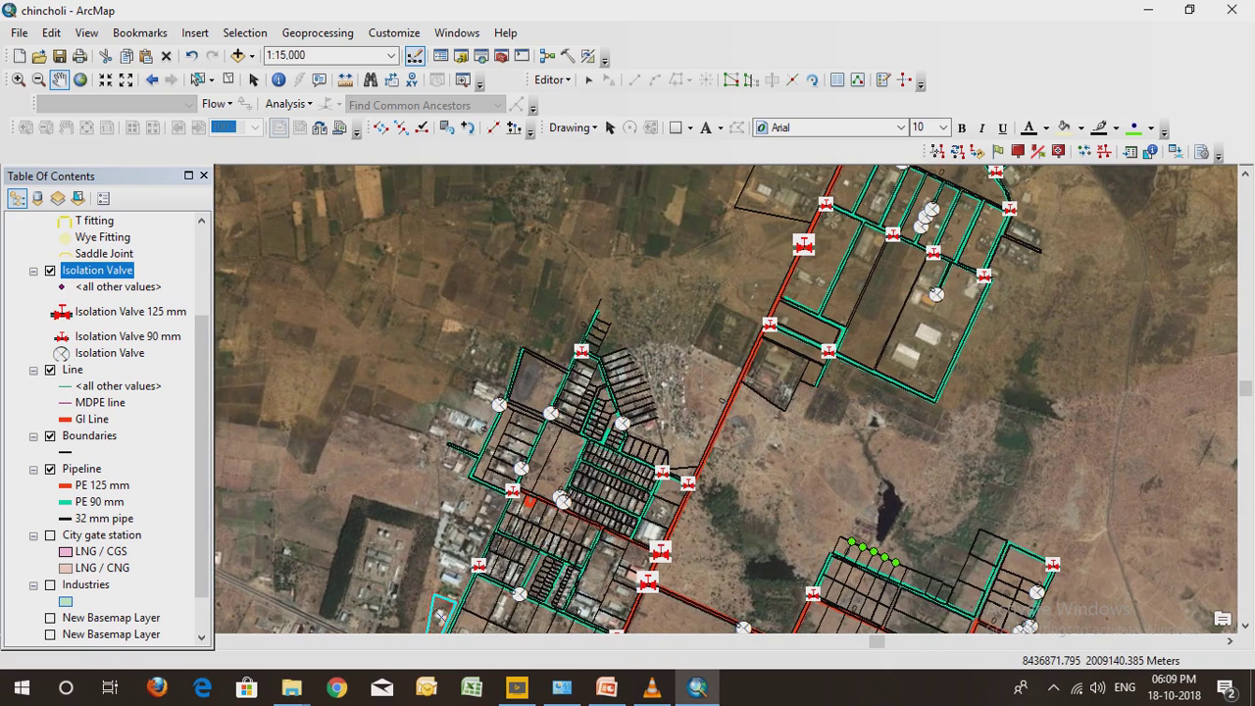
pyautogui.moveTo(725, 353); pyautogui.dragTo(624, 523)
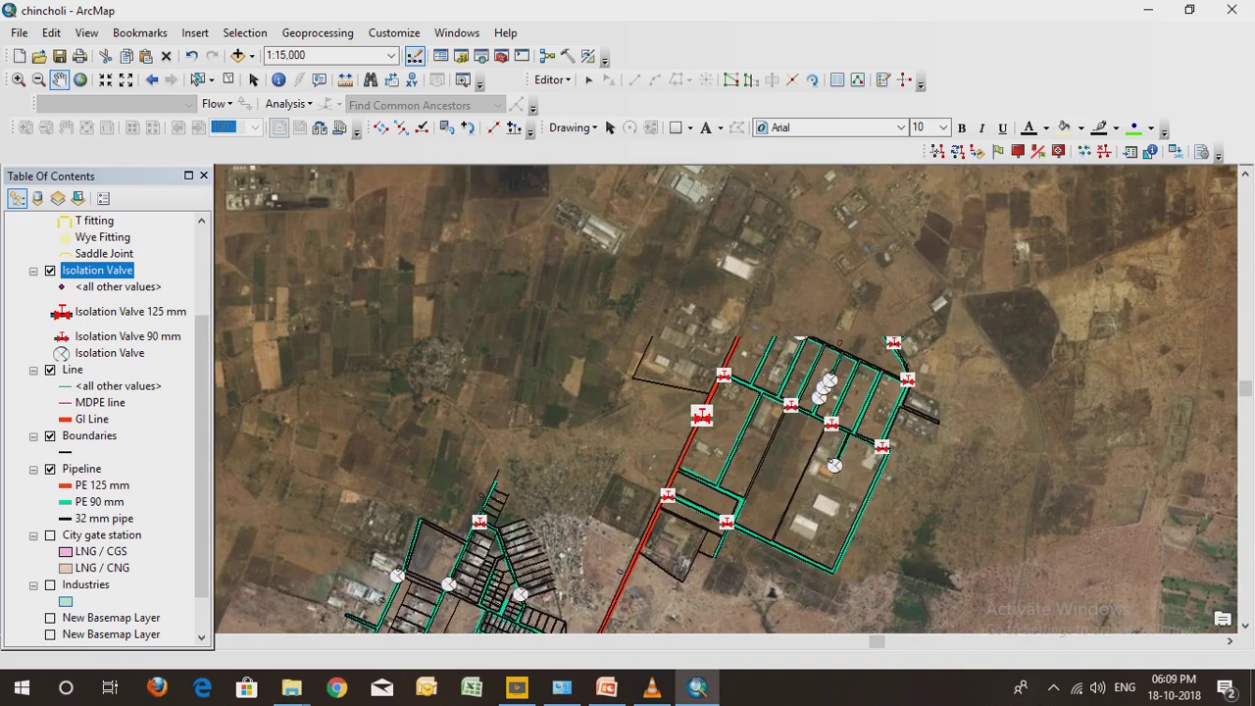
# Examine the isolation valve locations from the northern pipelines down to the southern edge of the network
pyautogui.moveTo(726, 373); pyautogui.dragTo(758, 529)
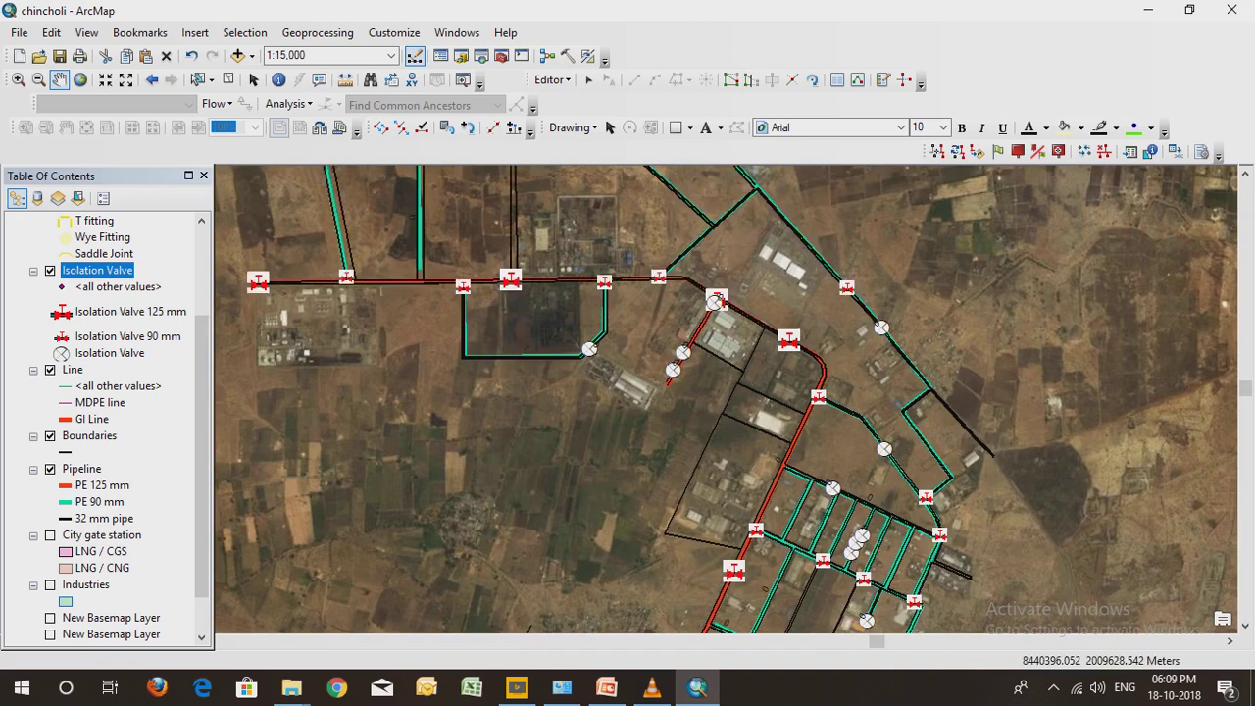
pyautogui.moveTo(745, 578); pyautogui.dragTo(750, 371)
pyautogui.moveTo(745, 588); pyautogui.dragTo(745, 297)
pyautogui.moveTo(745, 549); pyautogui.dragTo(719, 373)
pyautogui.moveTo(890, 431); pyautogui.dragTo(922, 515)
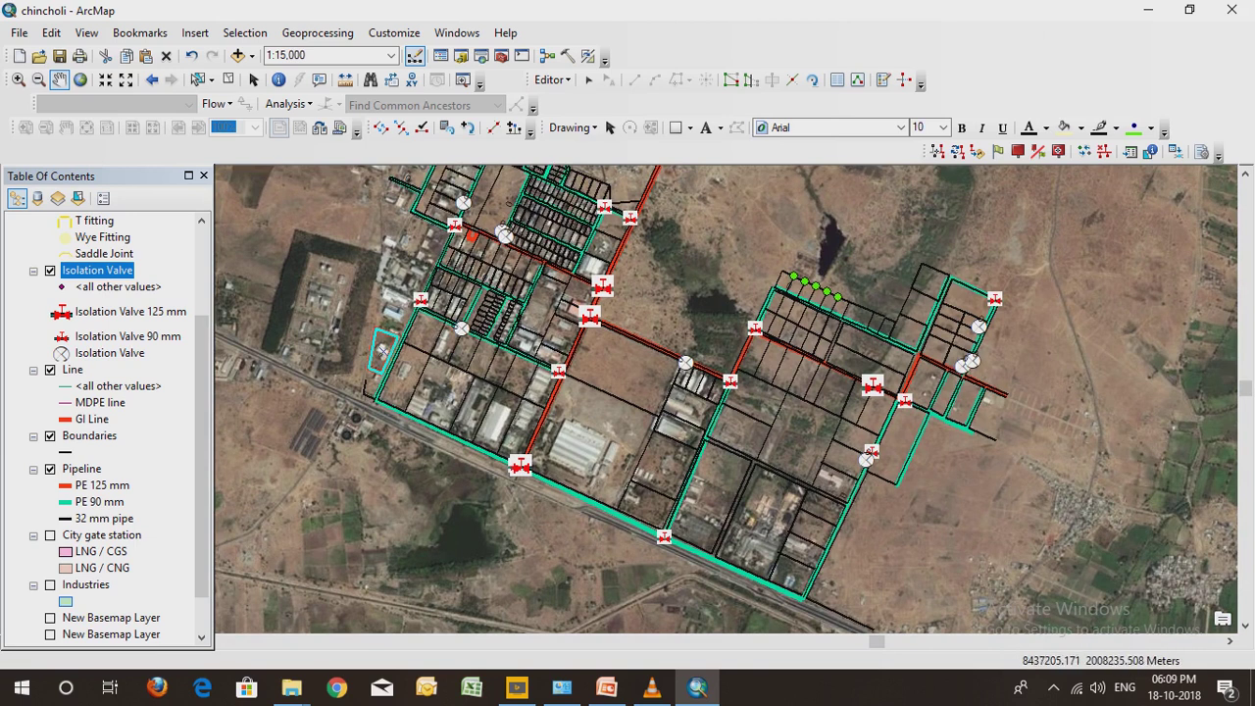
# Open the Isolation Valve layer's attribute table and place it beside the valves on the map
pyautogui.rightClick(88, 270)
pyautogui.click(161, 321)
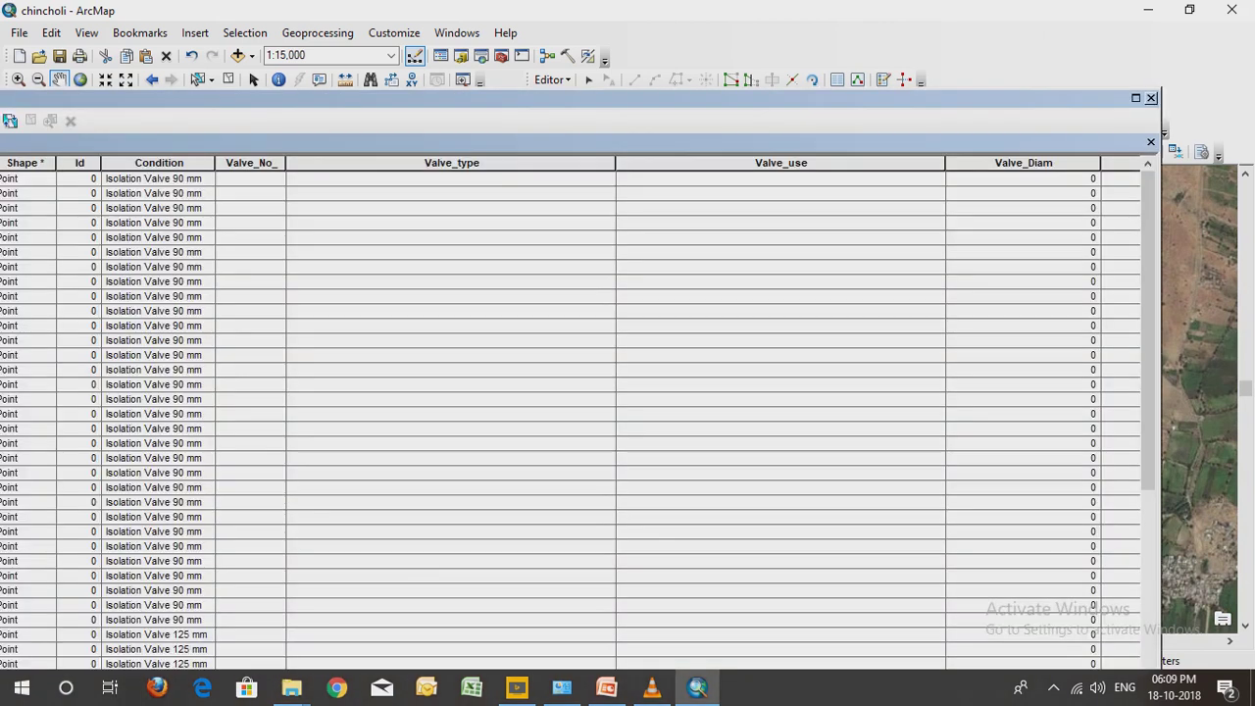
pyautogui.click(1135, 98)
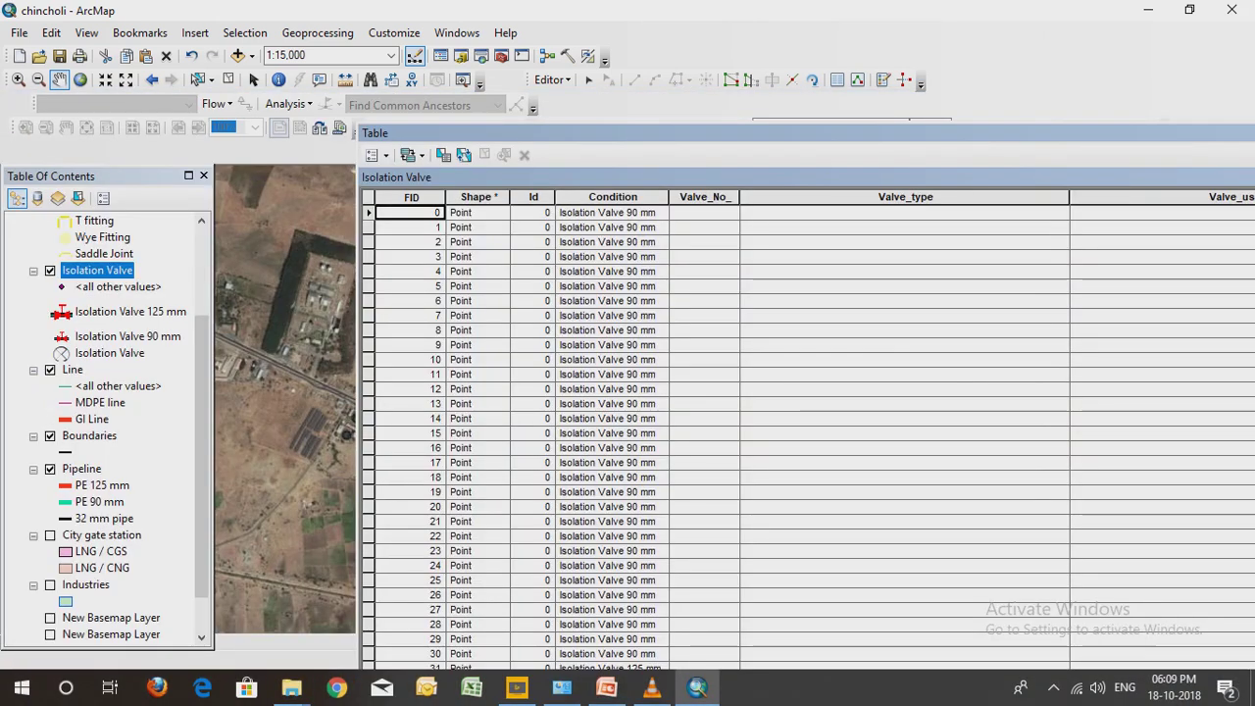
pyautogui.moveTo(804, 132); pyautogui.dragTo(790, 67)
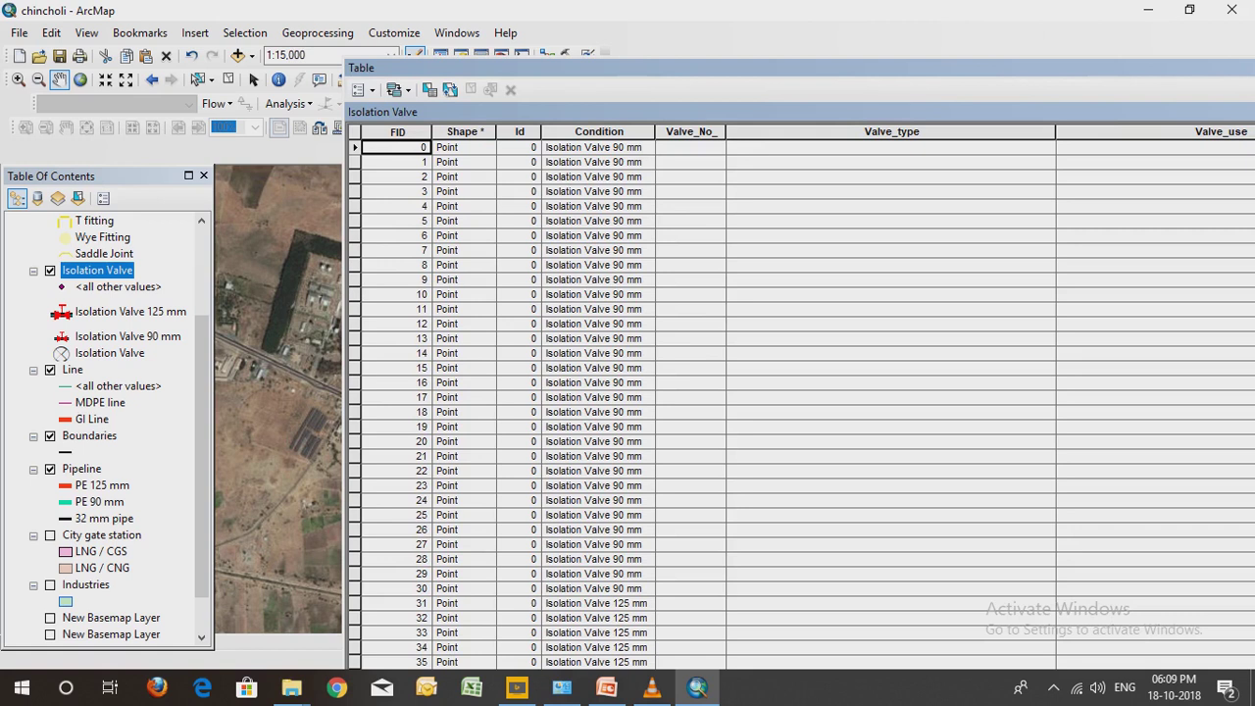
pyautogui.moveTo(628, 67); pyautogui.dragTo(1150, 243)
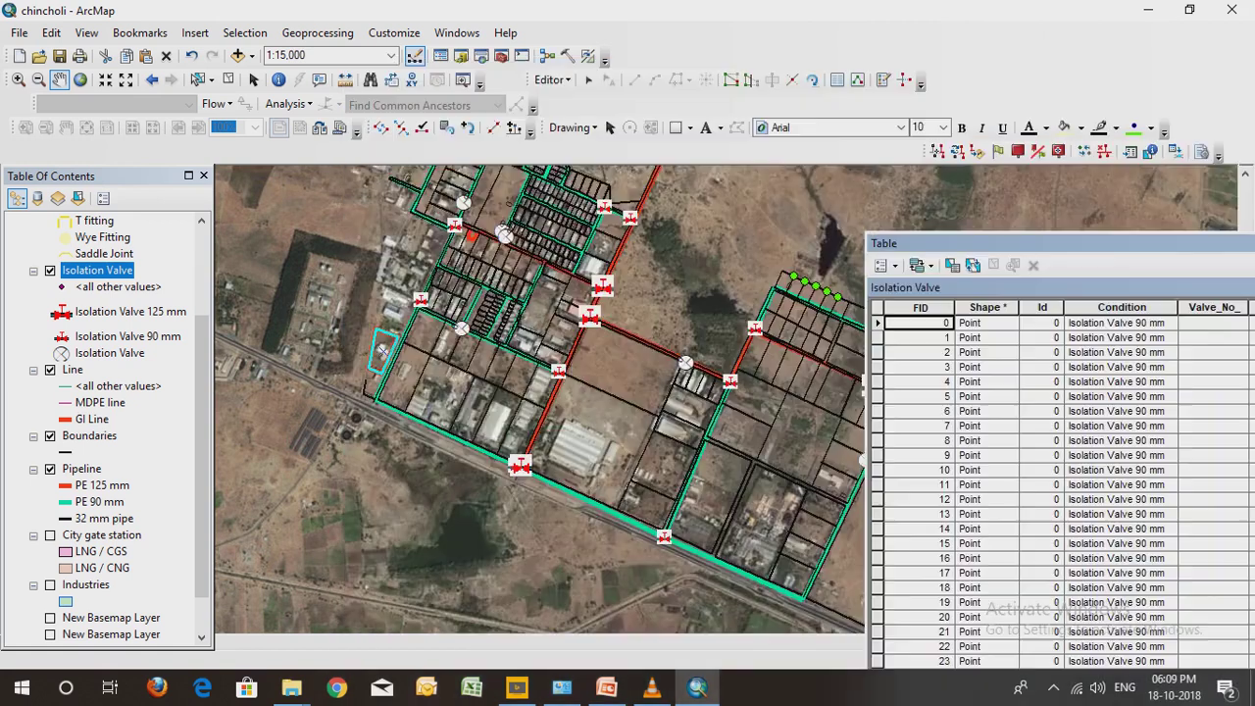
pyautogui.moveTo(627, 294); pyautogui.dragTo(559, 485)
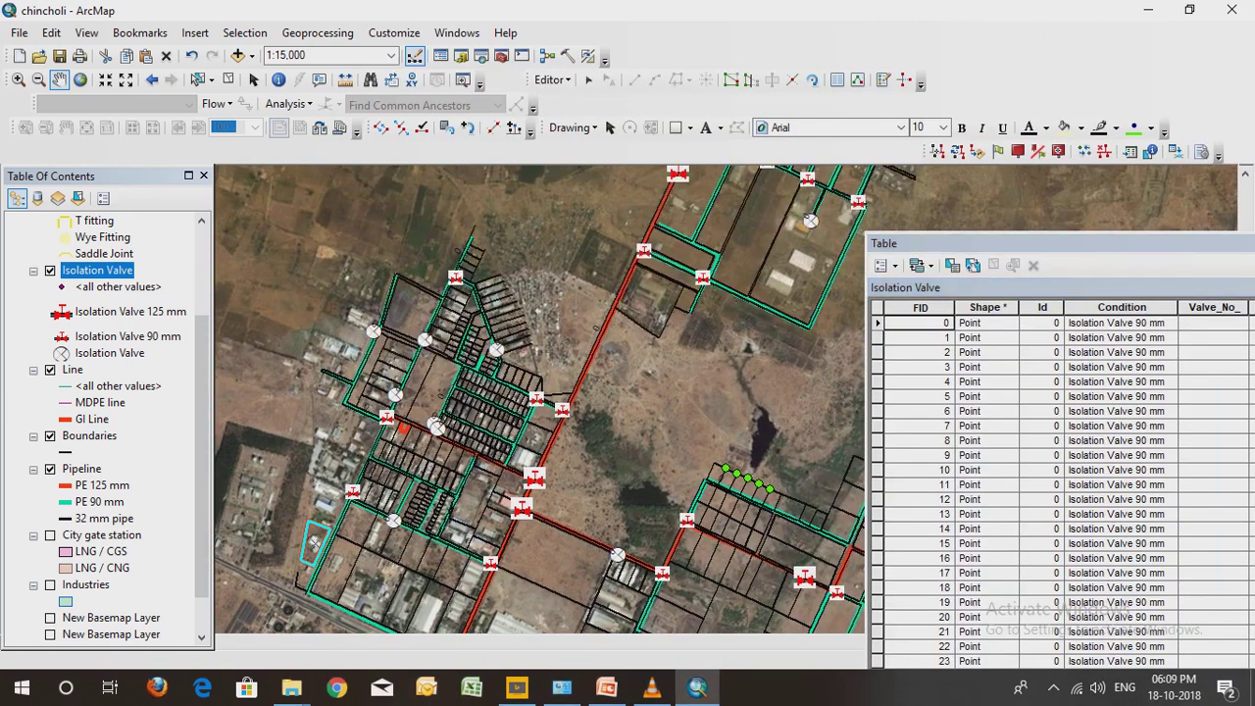
pyautogui.moveTo(1149, 244); pyautogui.dragTo(1122, 152)
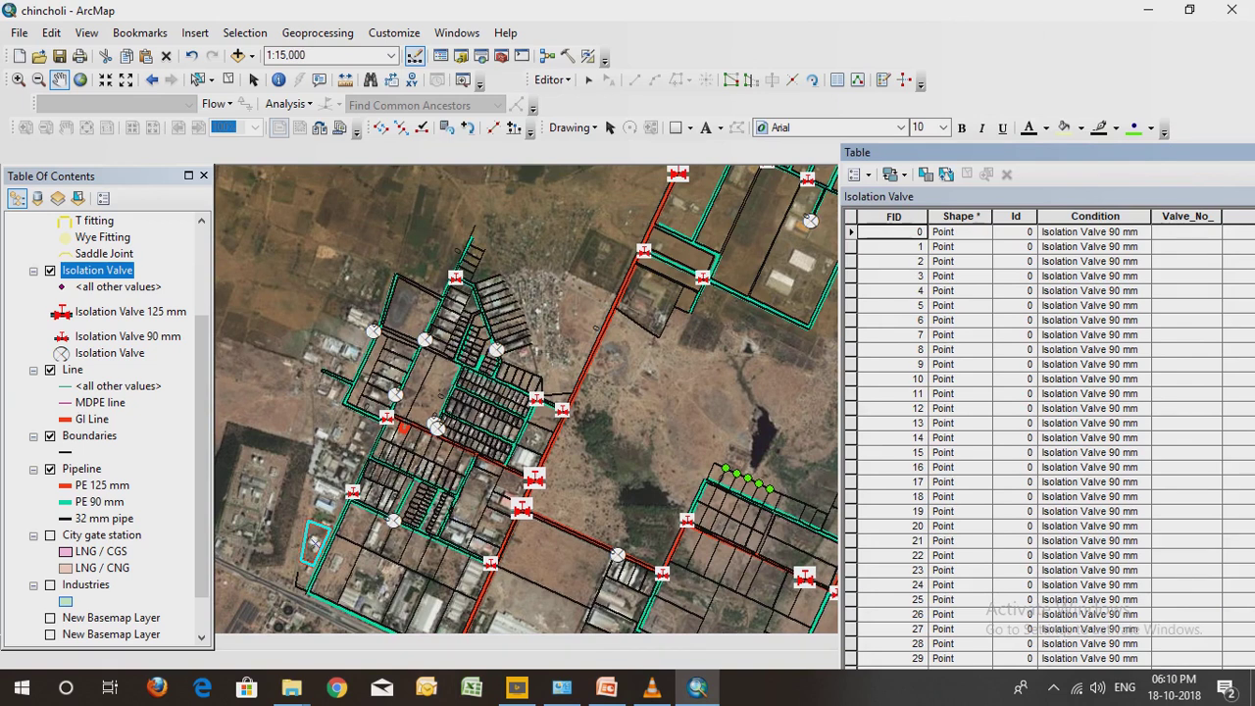
# Look through the Condition values of the isolation valve records and bring the table's attribute columns into view
pyautogui.moveTo(980, 152); pyautogui.dragTo(683, 62)
pyautogui.scroll(-4, 897, 392)
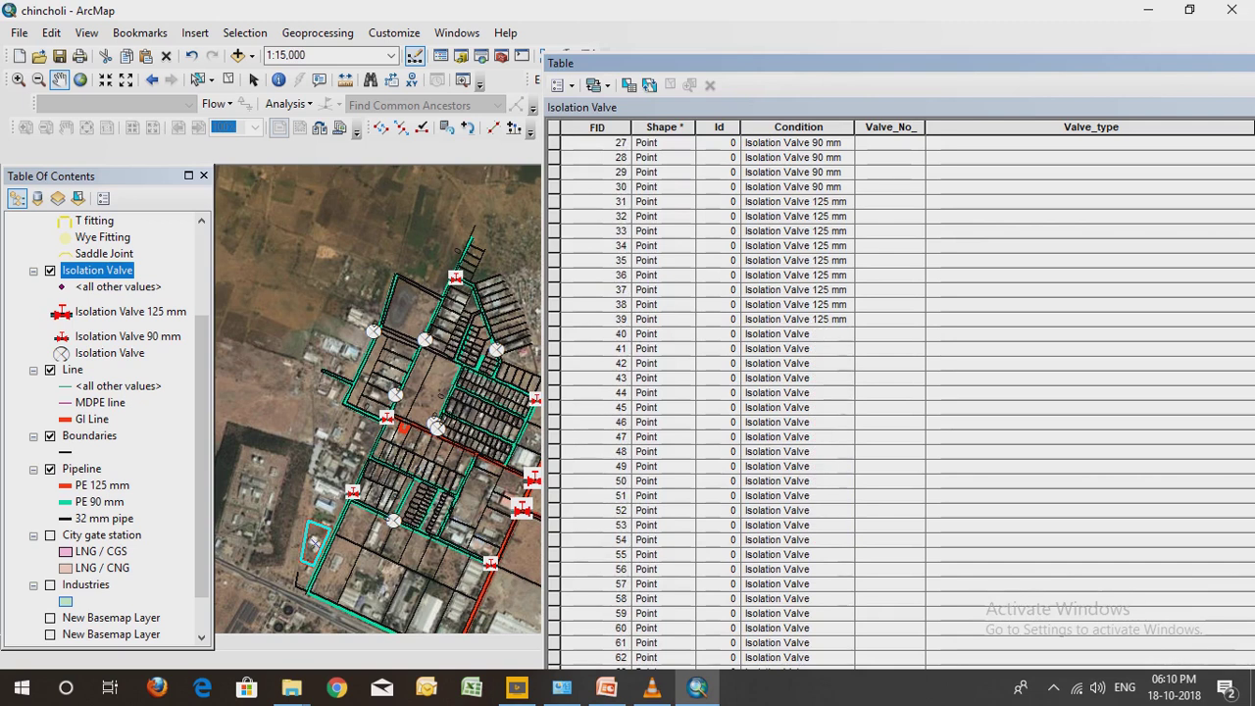
pyautogui.scroll(3, 900, 393)
pyautogui.moveTo(684, 63); pyautogui.dragTo(477, 74)
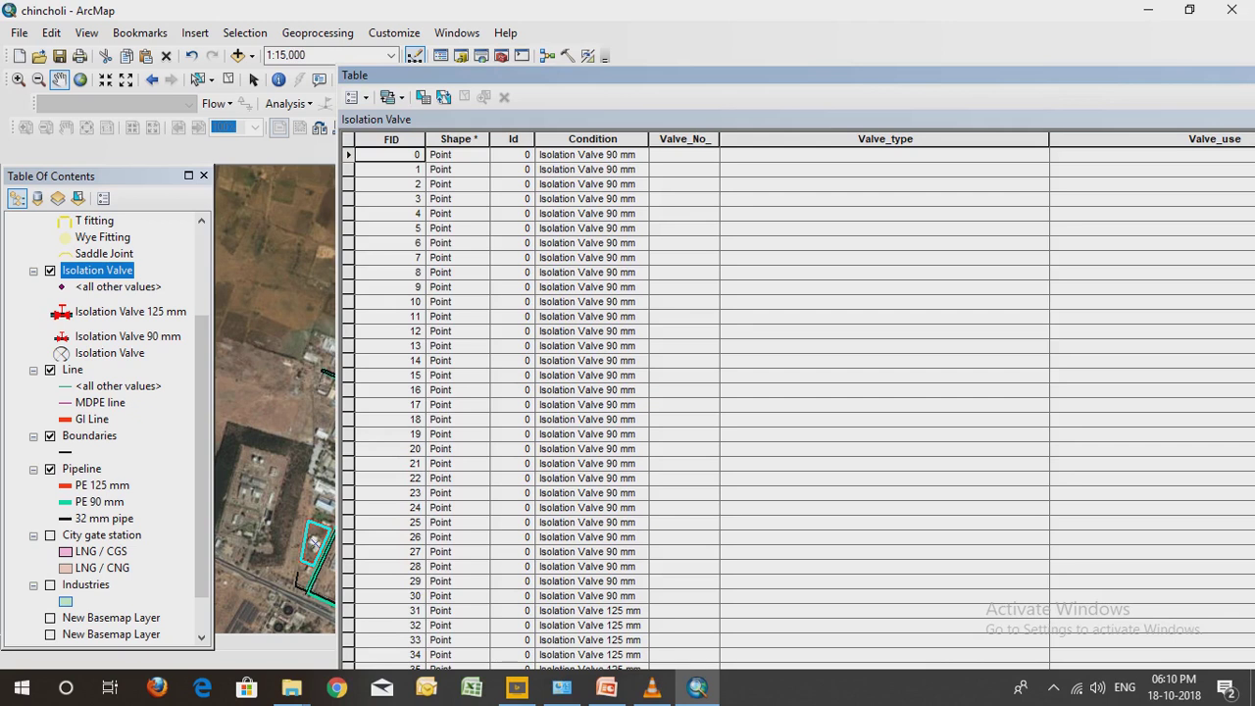
pyautogui.moveTo(477, 74); pyautogui.dragTo(164, 41)
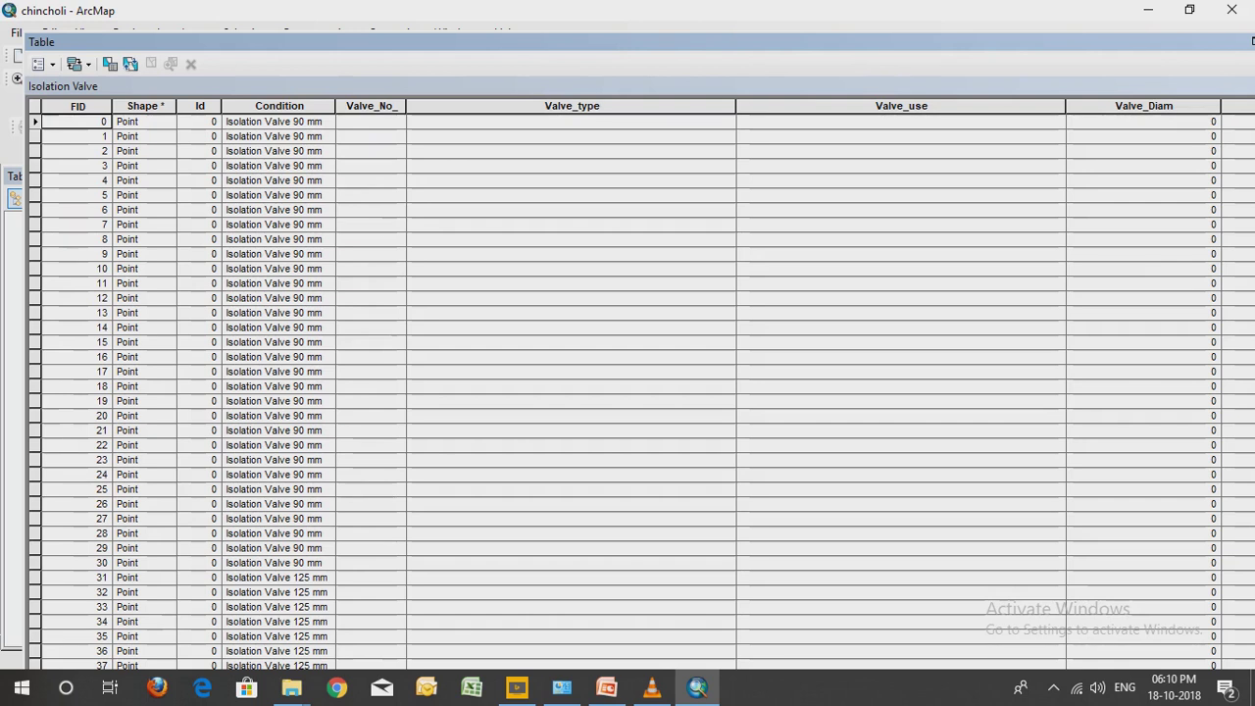
# Go through the first record's fields from Valve_No_, Valve_type, Valve_use and Valve_Diam to Manu_No and Manufactur
pyautogui.click(370, 121)
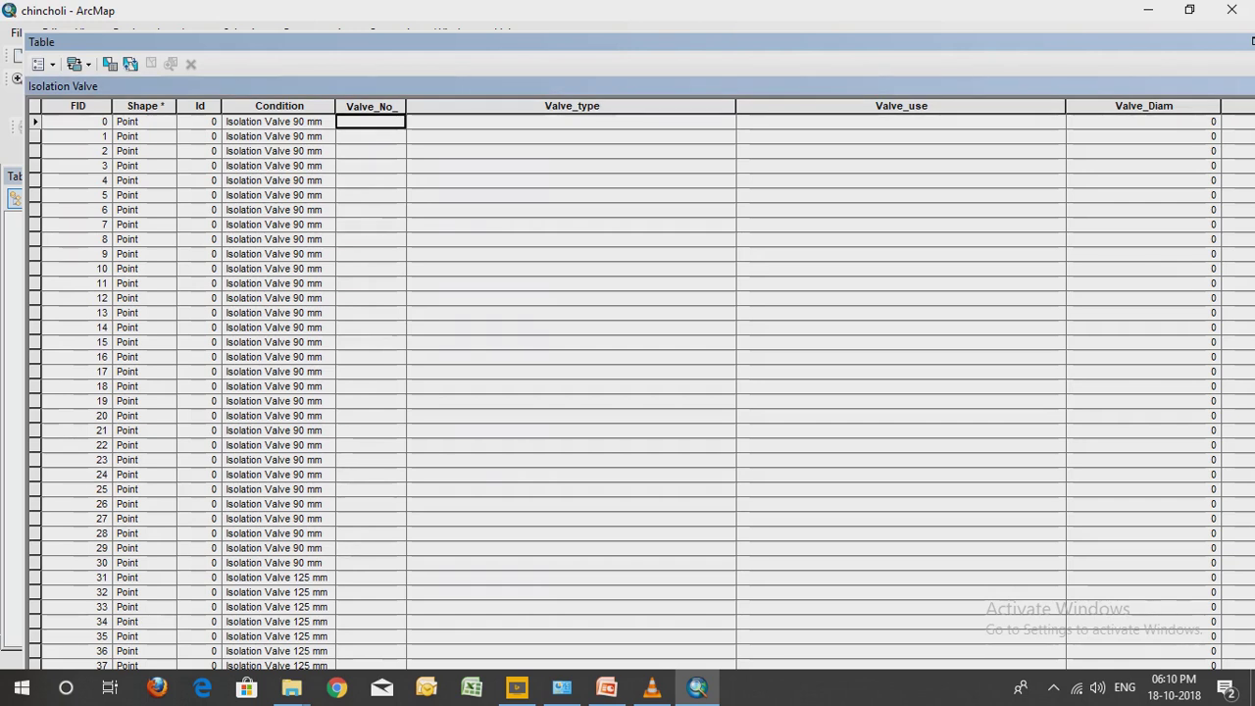
pyautogui.click(571, 120)
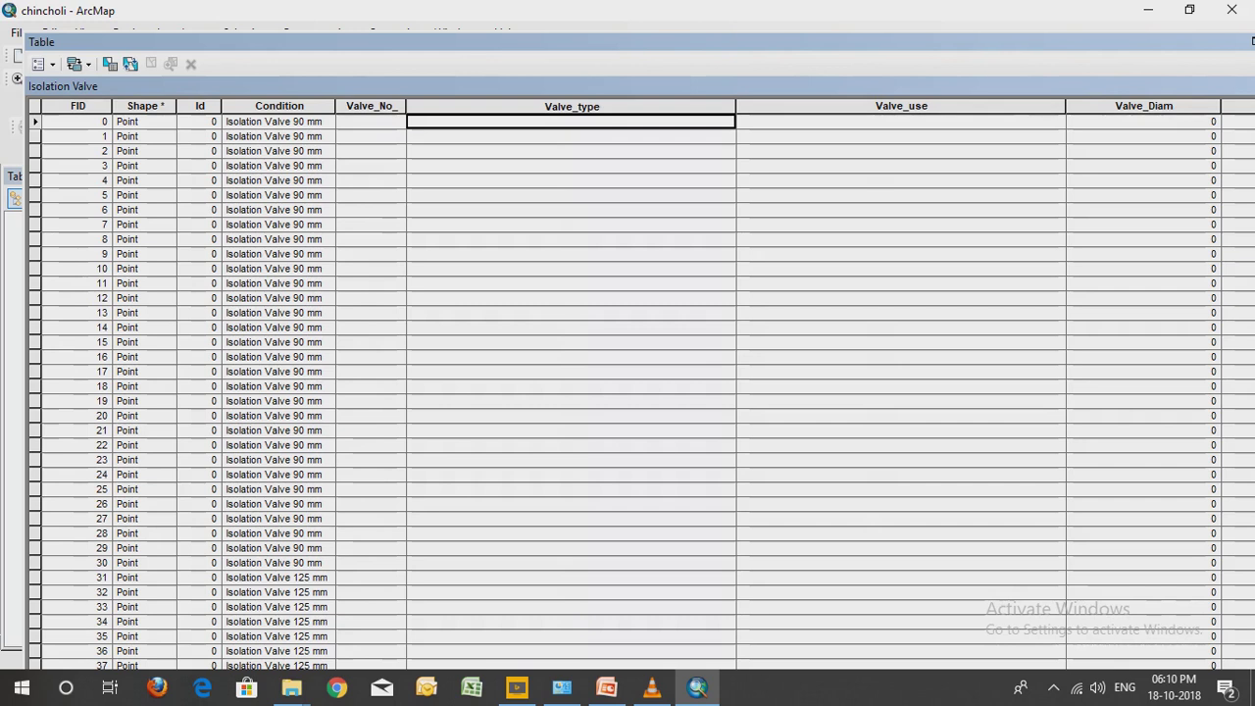
pyautogui.click(900, 120)
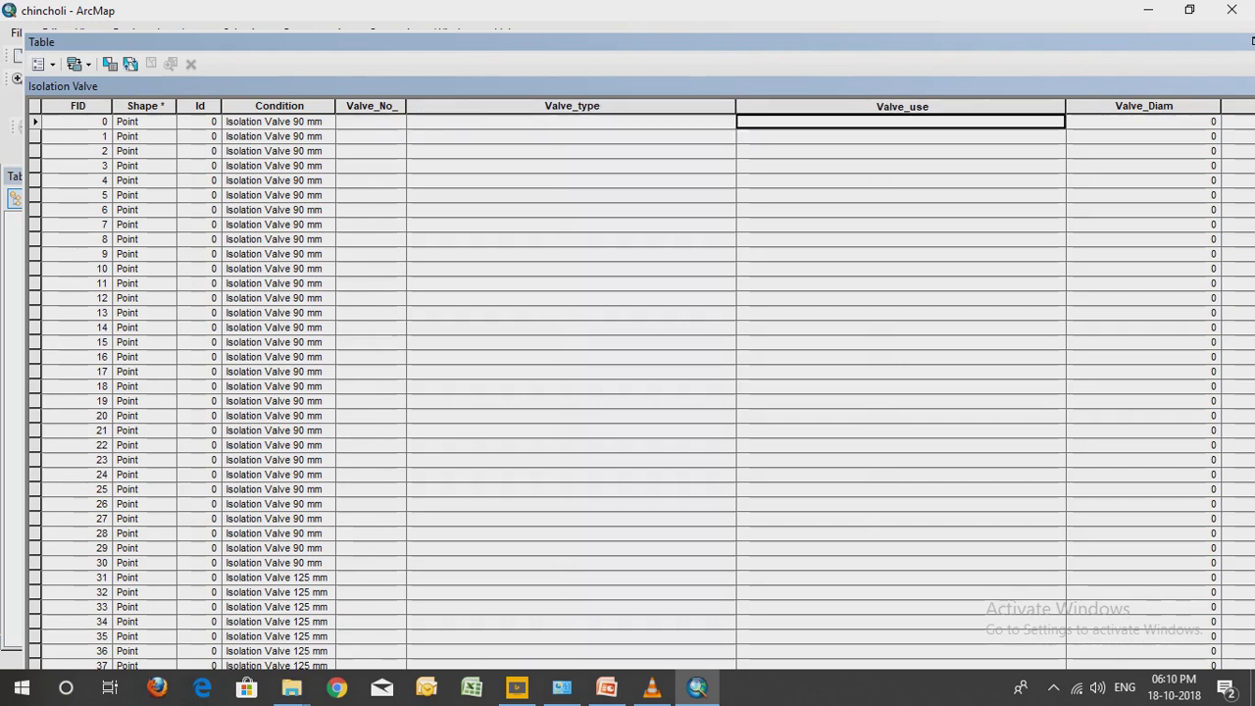
pyautogui.click(1144, 121)
pyautogui.press('Tab')
pyautogui.press('Tab')
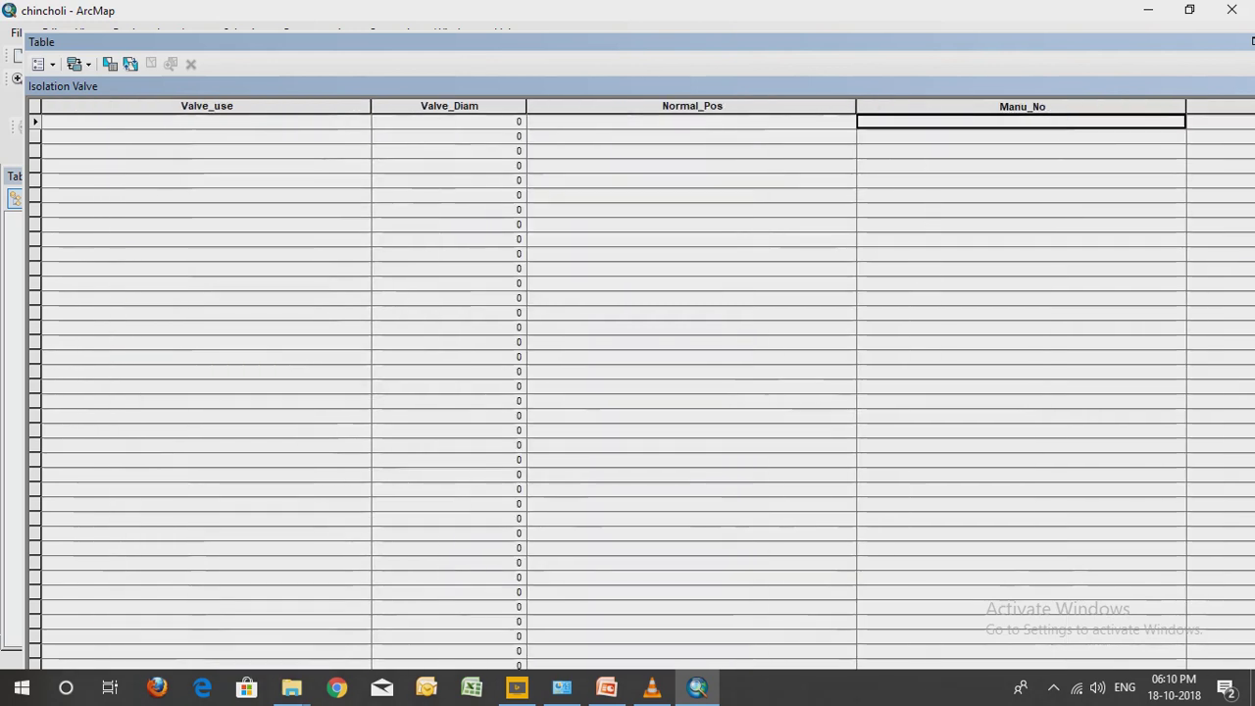
pyautogui.press('Tab')
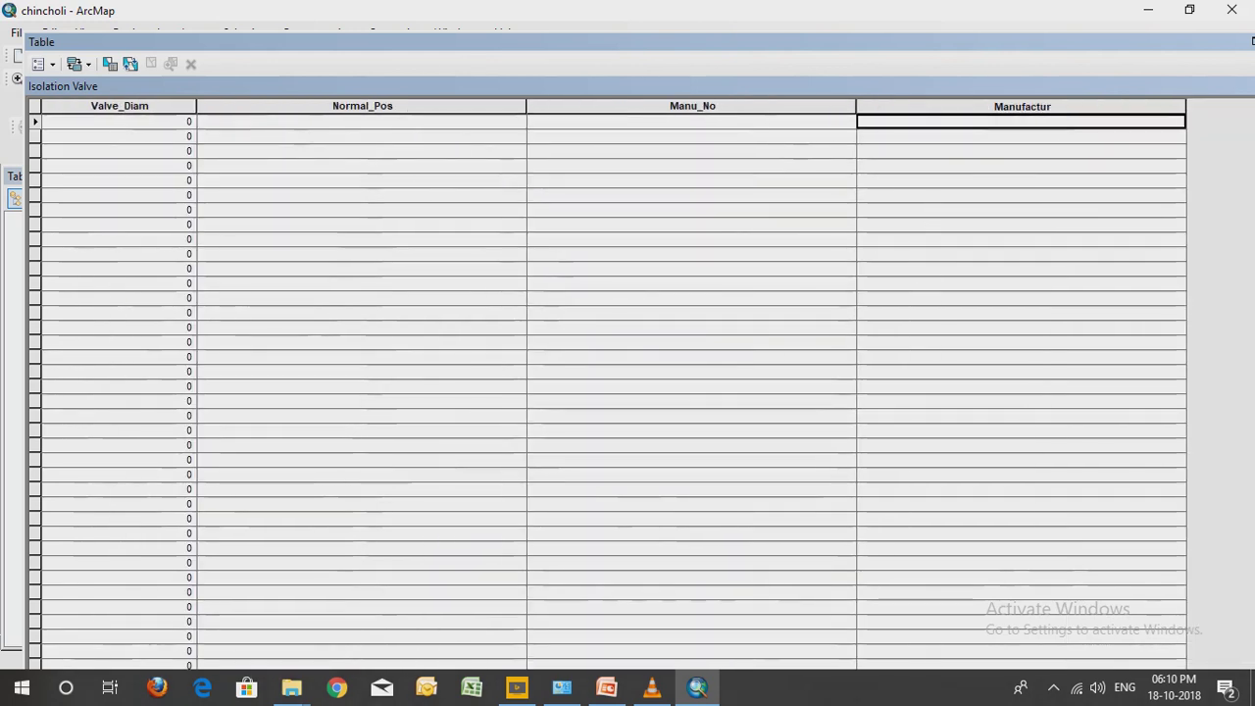
pyautogui.click(692, 121)
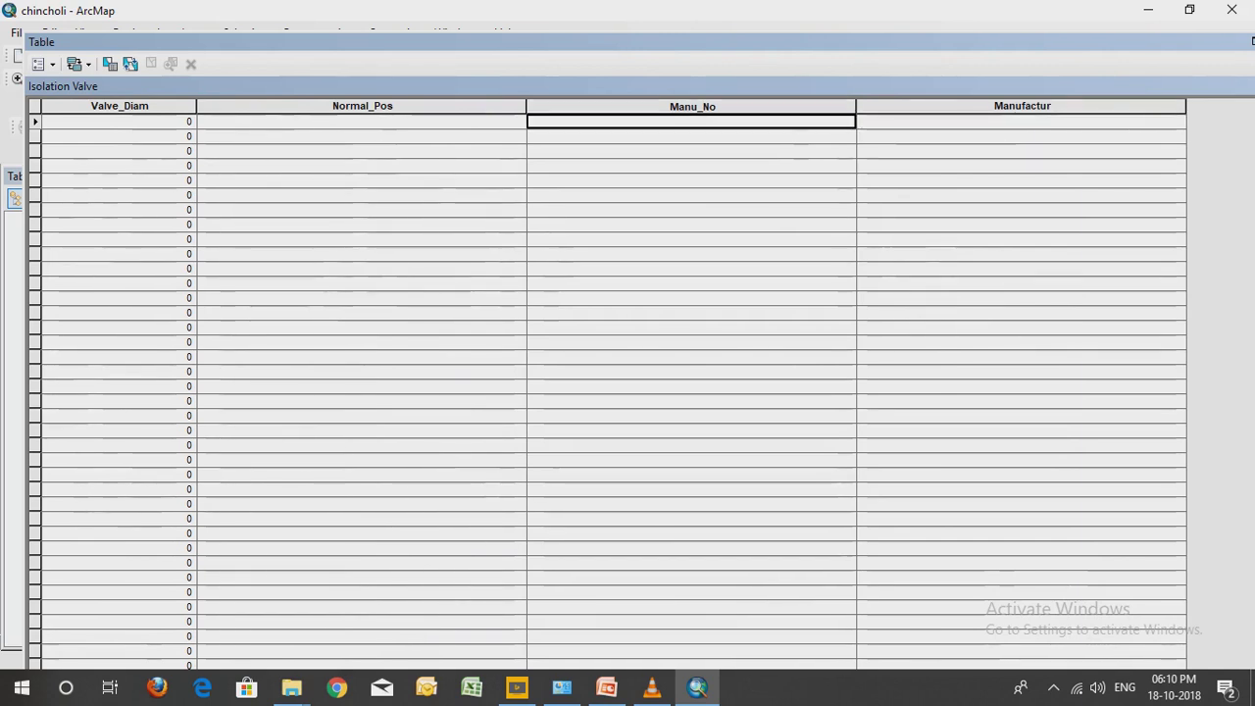
# Return to the first record's FID field and close the Isolation Valve attribute table
pyautogui.moveTo(628, 42); pyautogui.dragTo(599, 64)
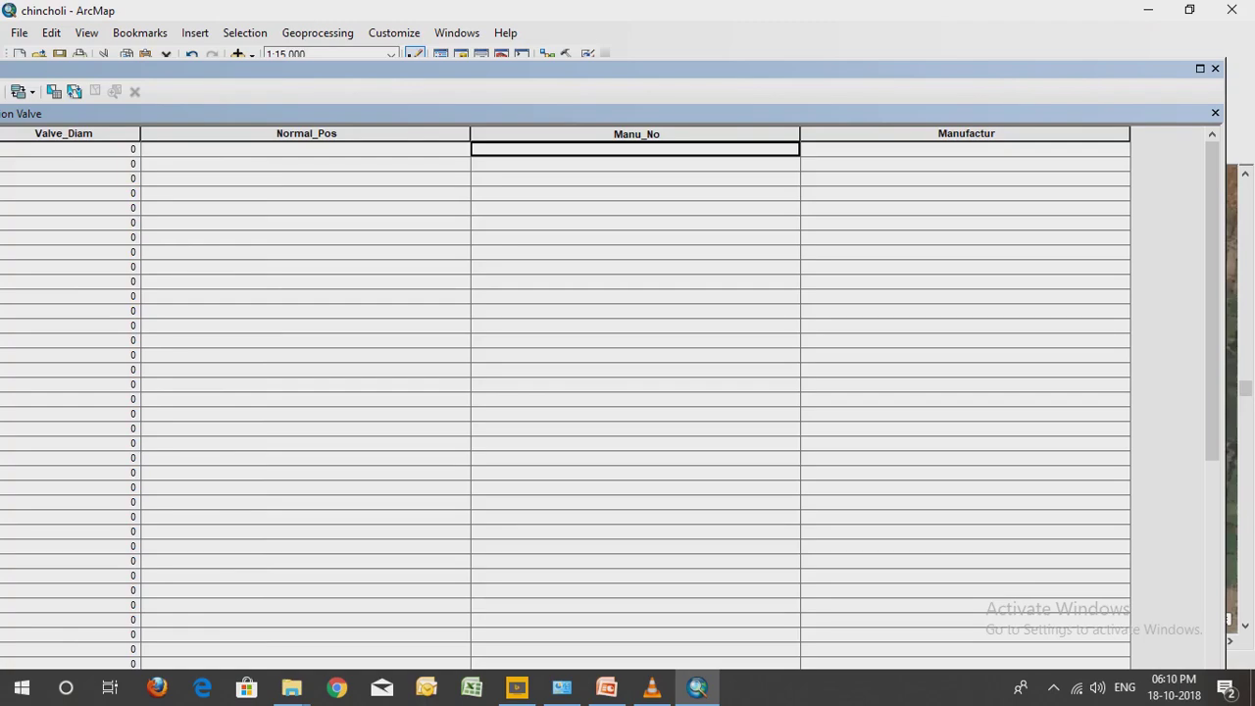
pyautogui.press('Right')
pyautogui.press('Home')
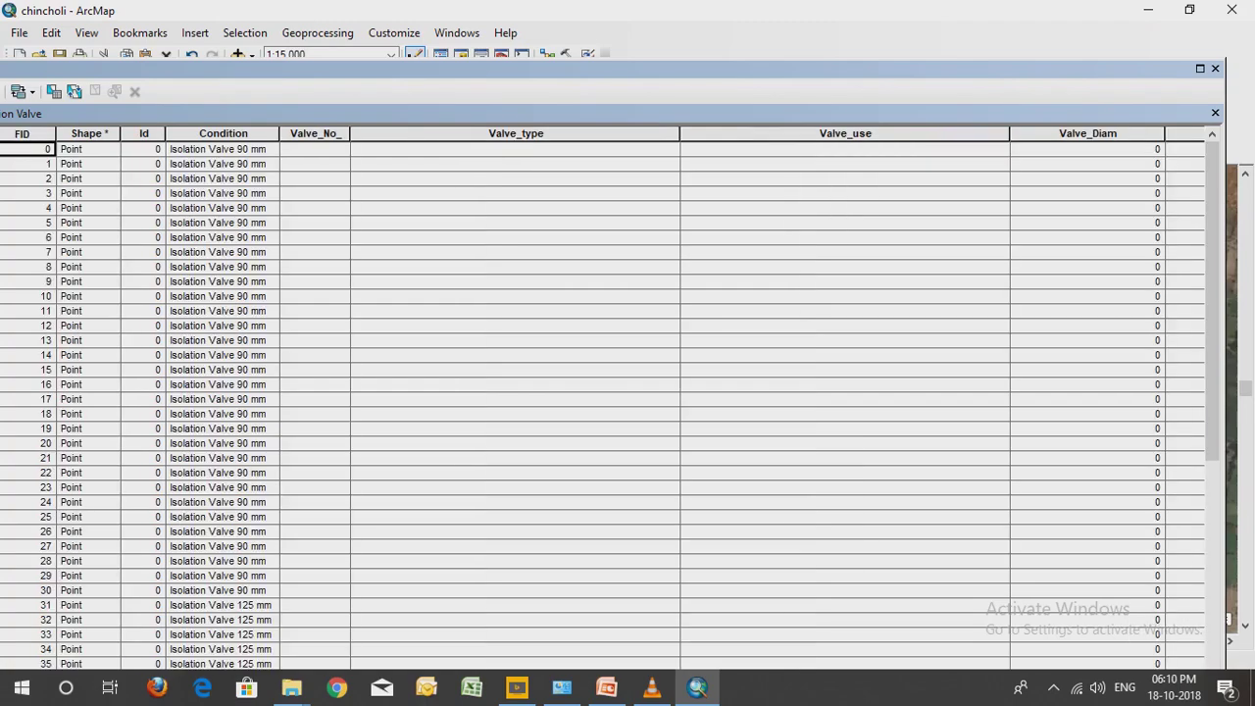
pyautogui.click(1215, 68)
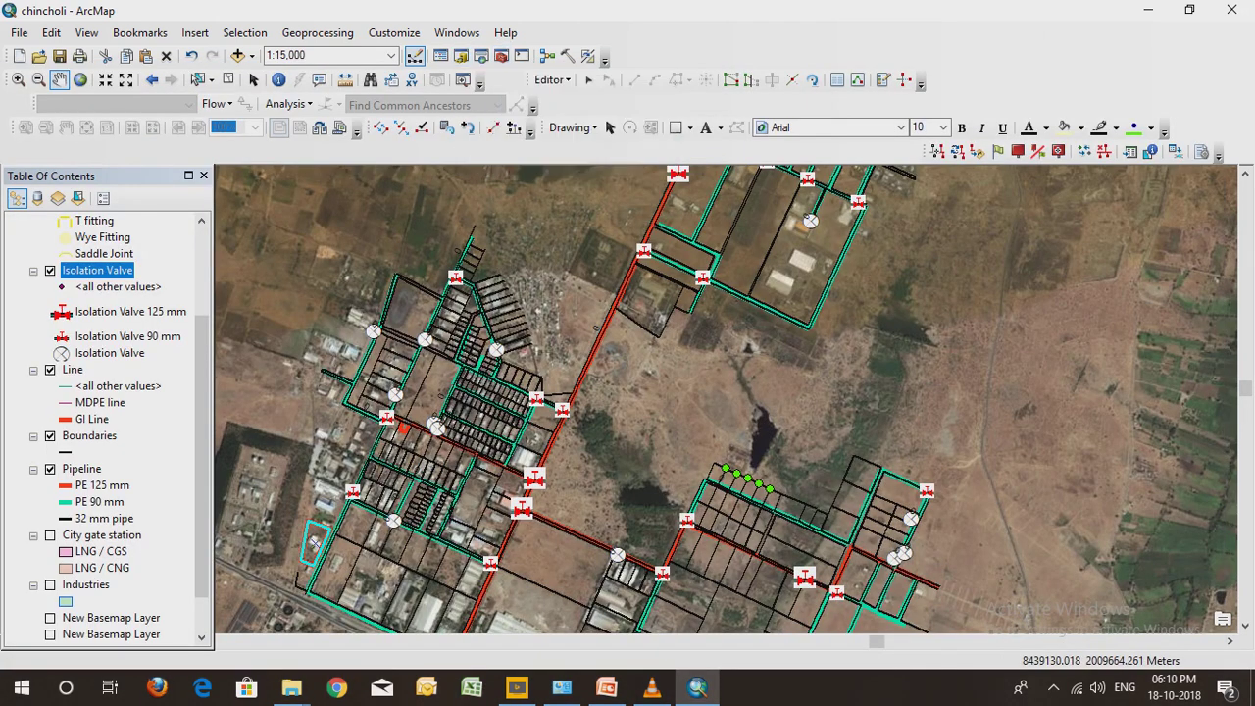
# Open the Catalog window and view the item description of Isolation Valve.shp
pyautogui.click(461, 56)
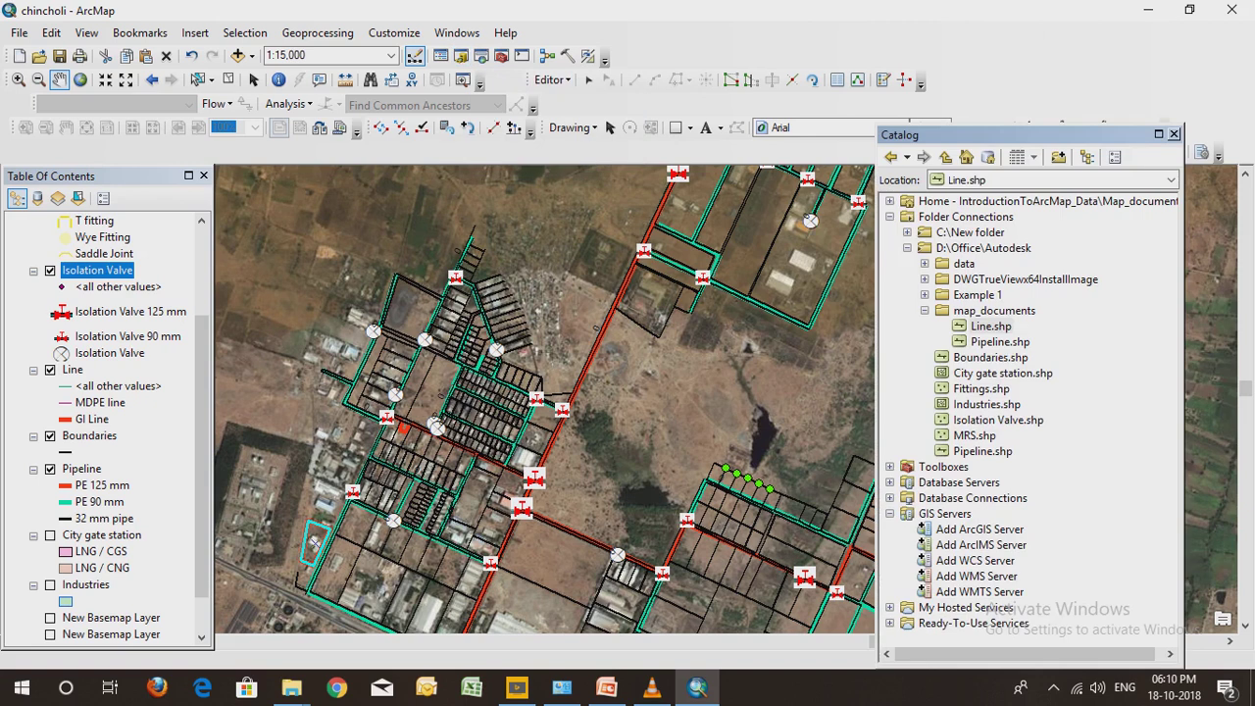
pyautogui.click(993, 419)
pyautogui.rightClick(992, 420)
pyautogui.moveTo(1030, 518)
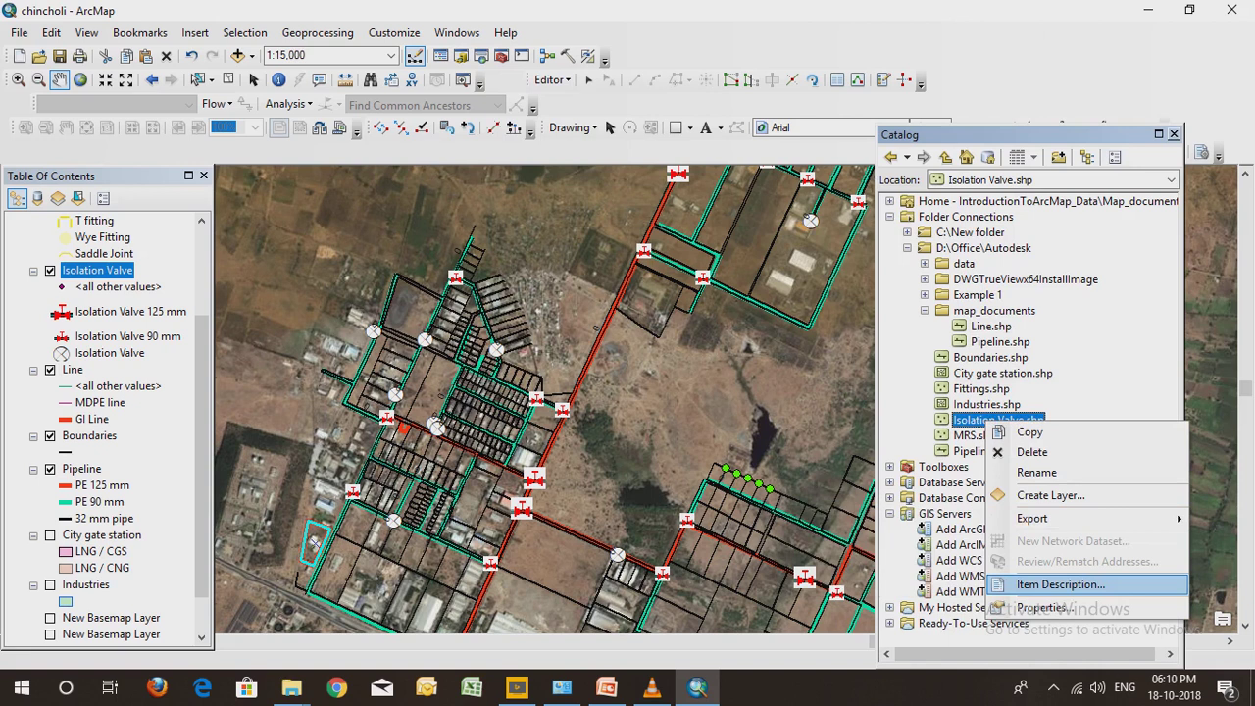
pyautogui.click(1059, 584)
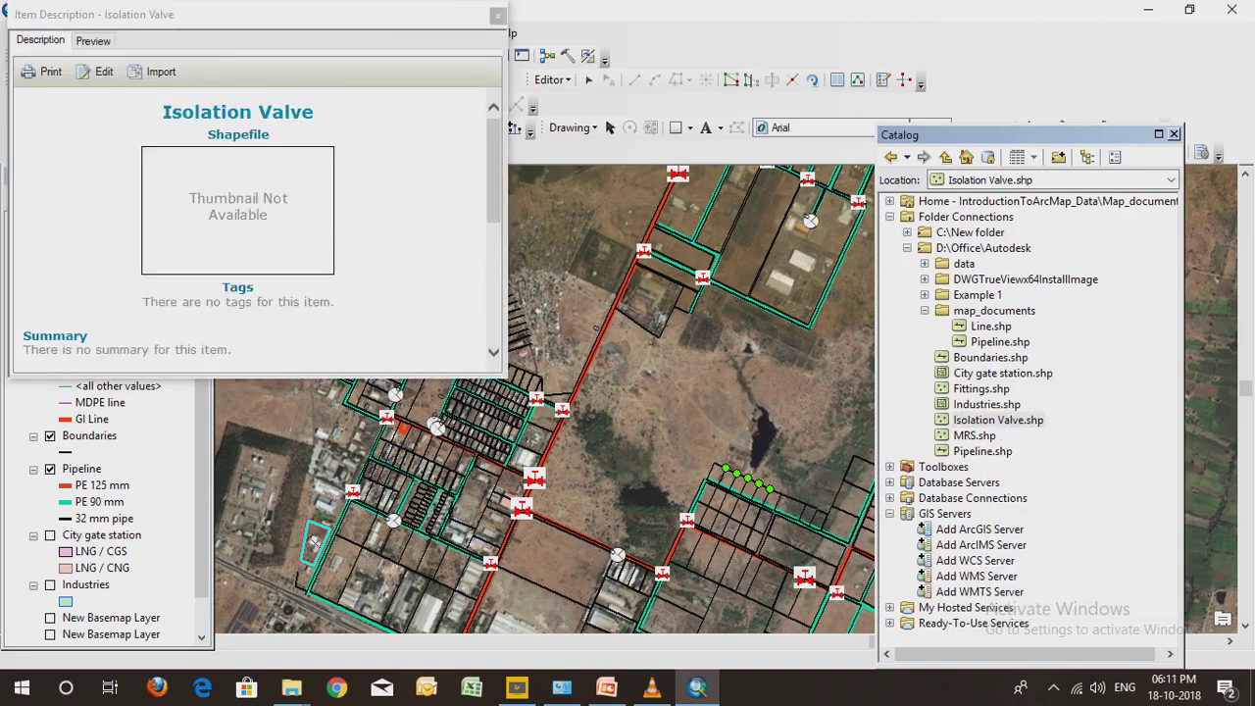
# View the field list of Isolation Valve.shp in its properties and the data types offered for a new field, without saving changes
pyautogui.rightClick(998, 420)
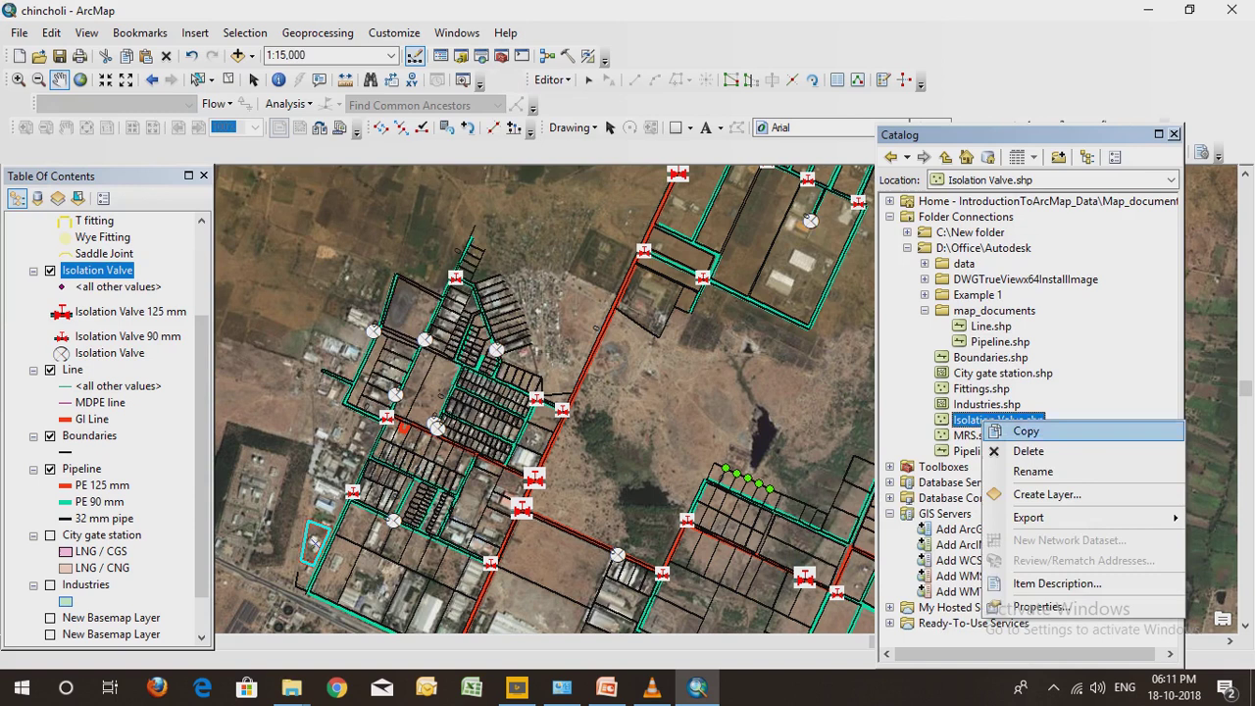
pyautogui.click(1030, 605)
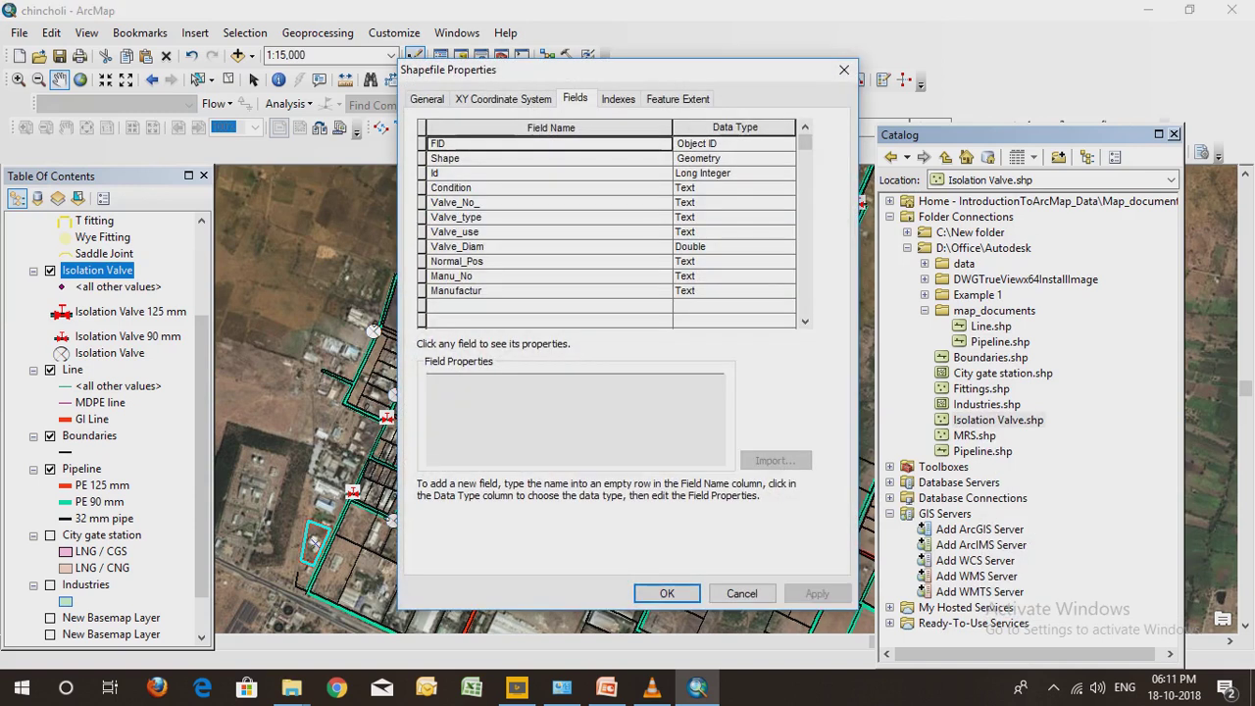
pyautogui.click(549, 305)
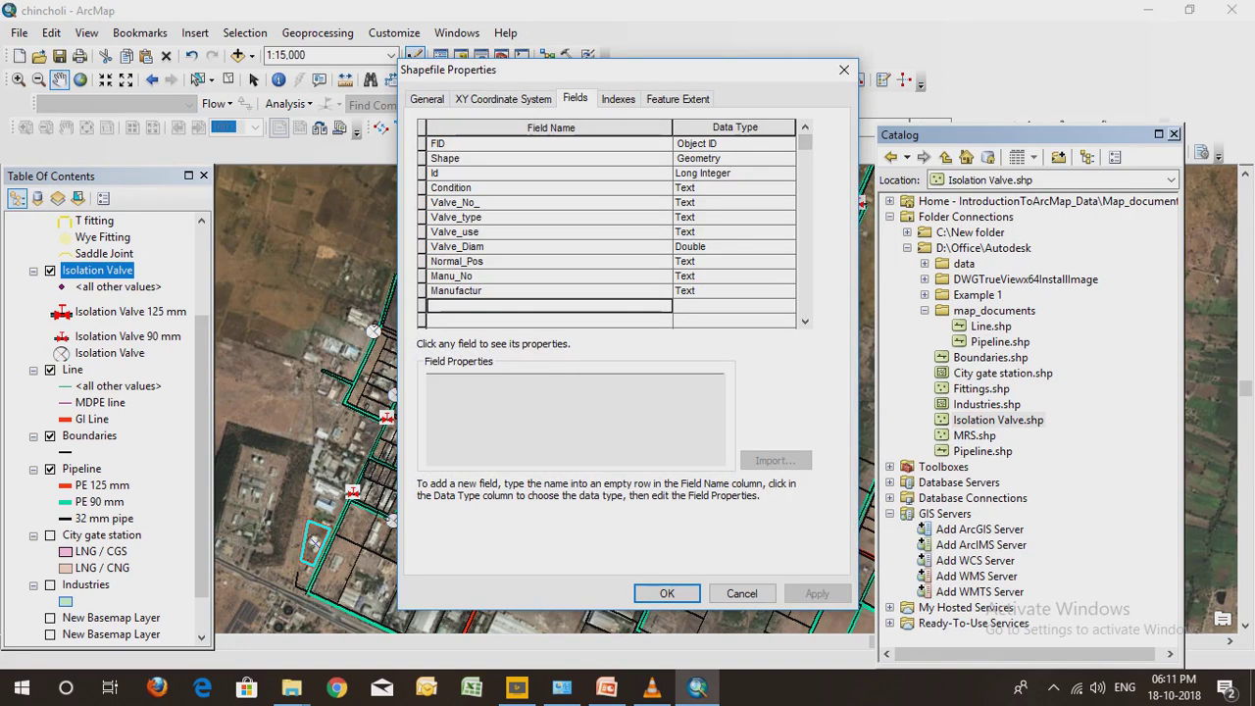
pyautogui.click(734, 305)
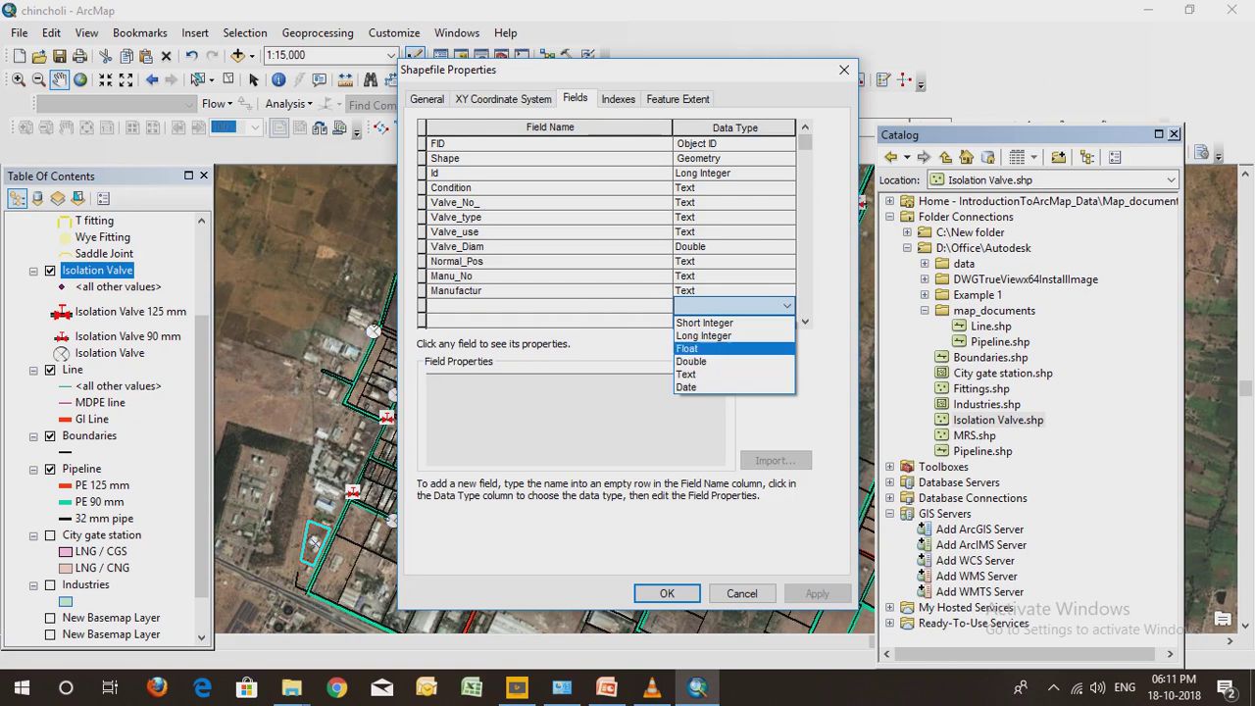
pyautogui.press('Escape')
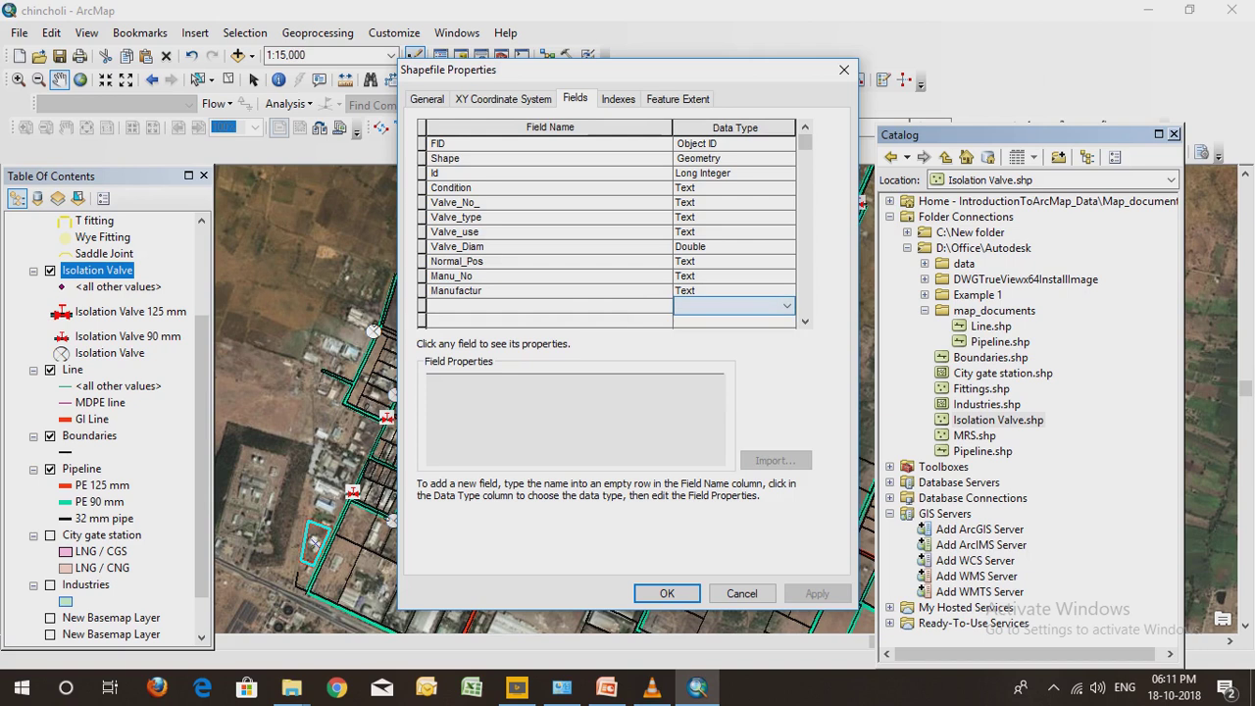
pyautogui.click(742, 593)
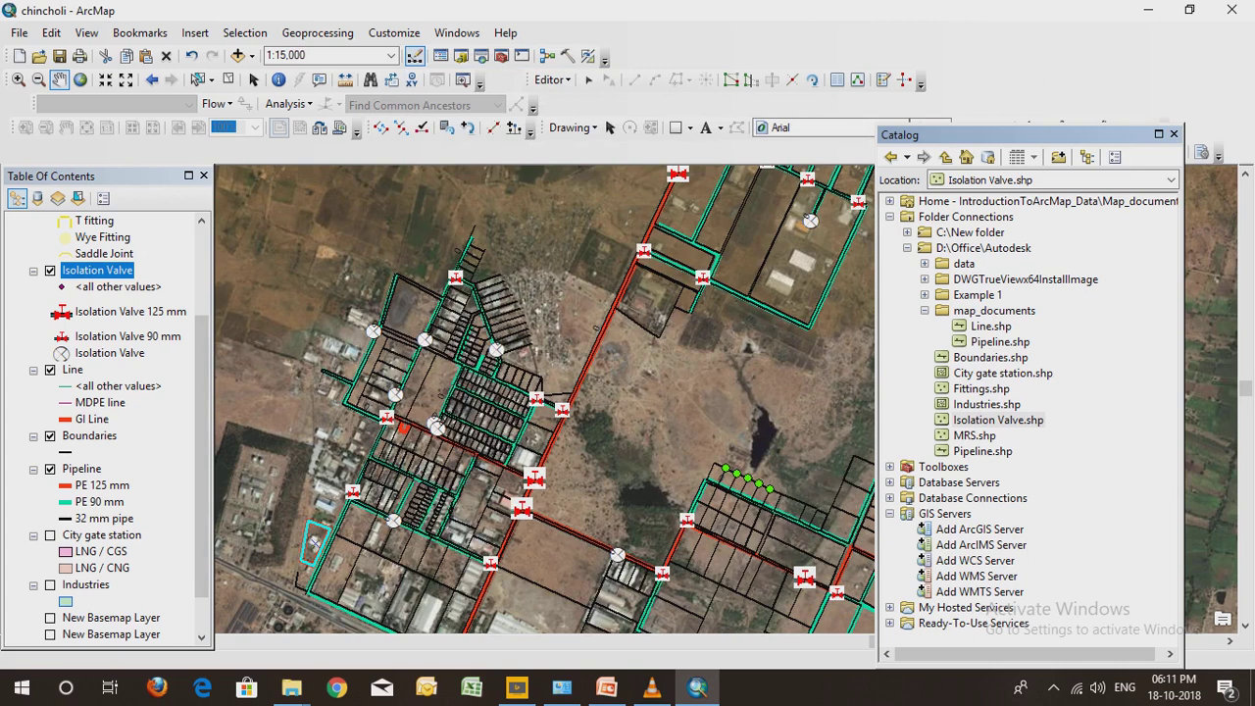
# Open the Line layer's attribute table, view it at full size, and restore it as a floating window over the map
pyautogui.scroll(-1, 119, 426)
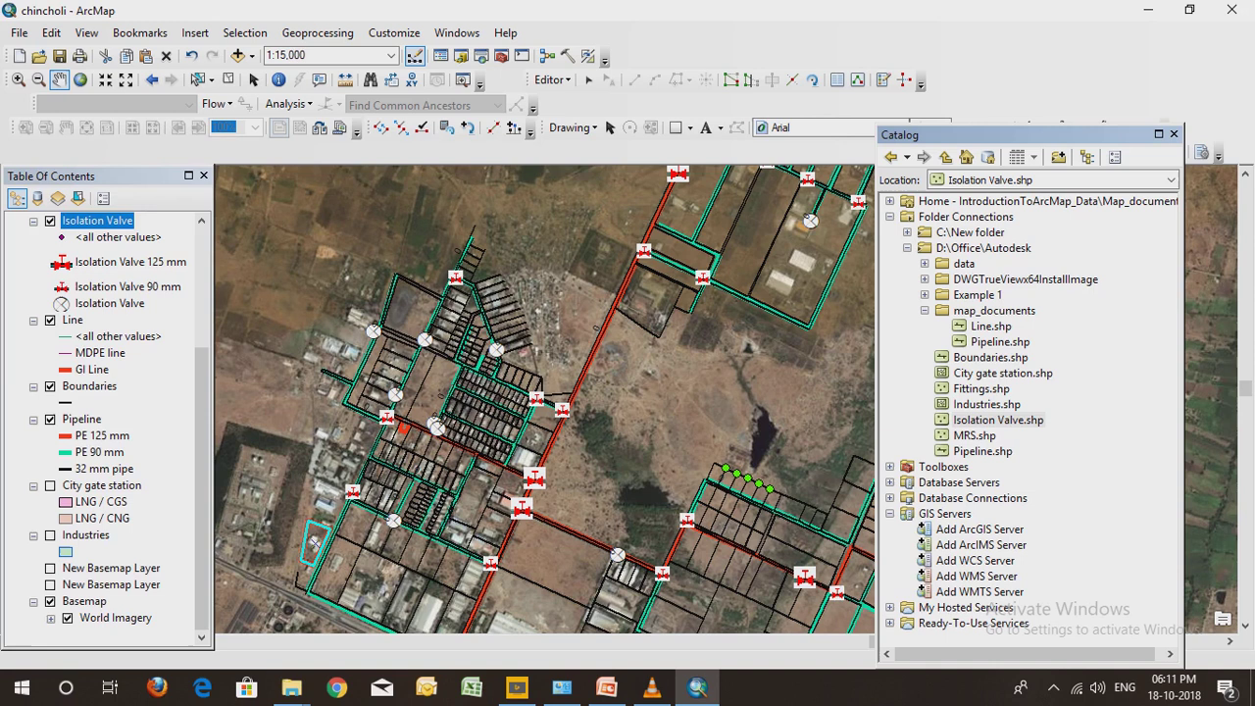
pyautogui.rightClick(74, 320)
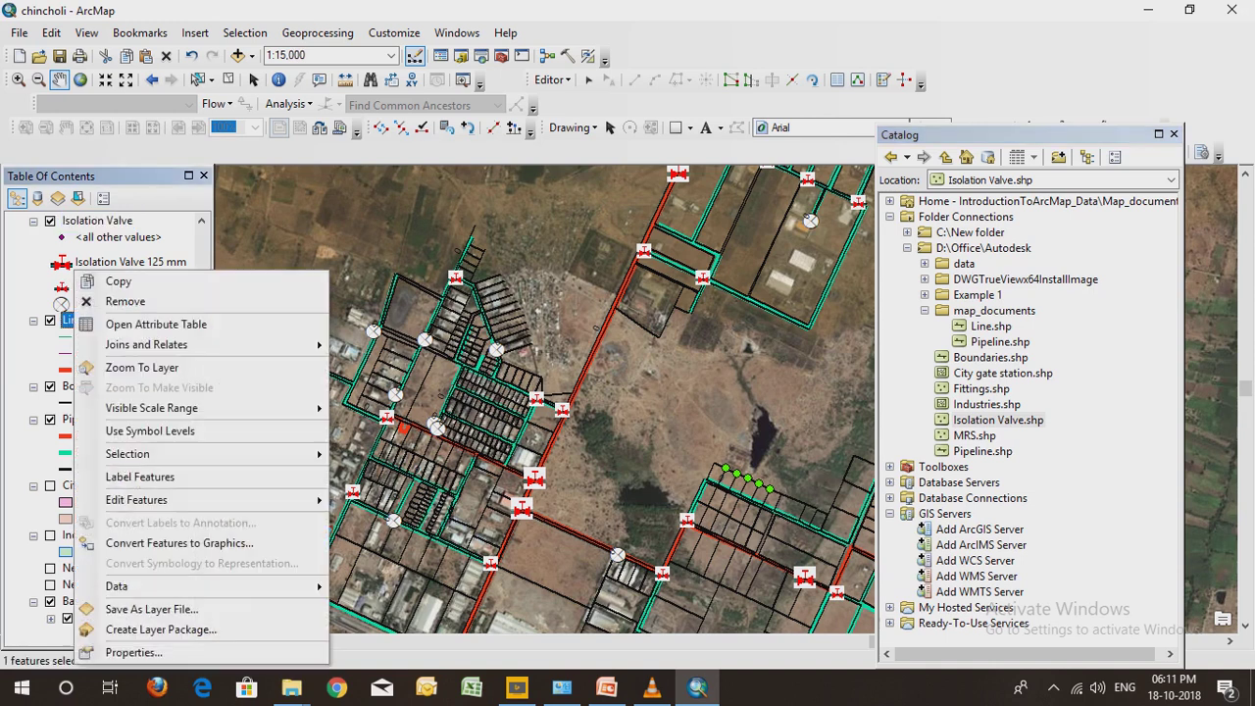
pyautogui.click(156, 323)
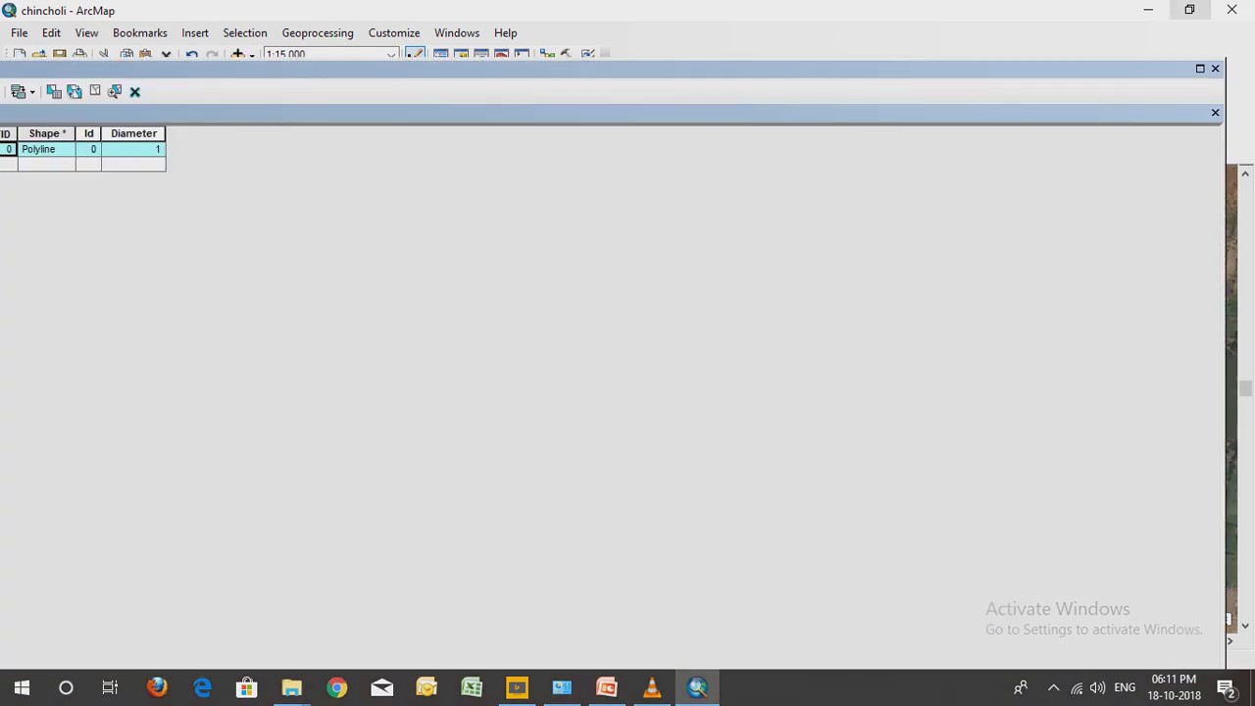
pyautogui.click(1199, 67)
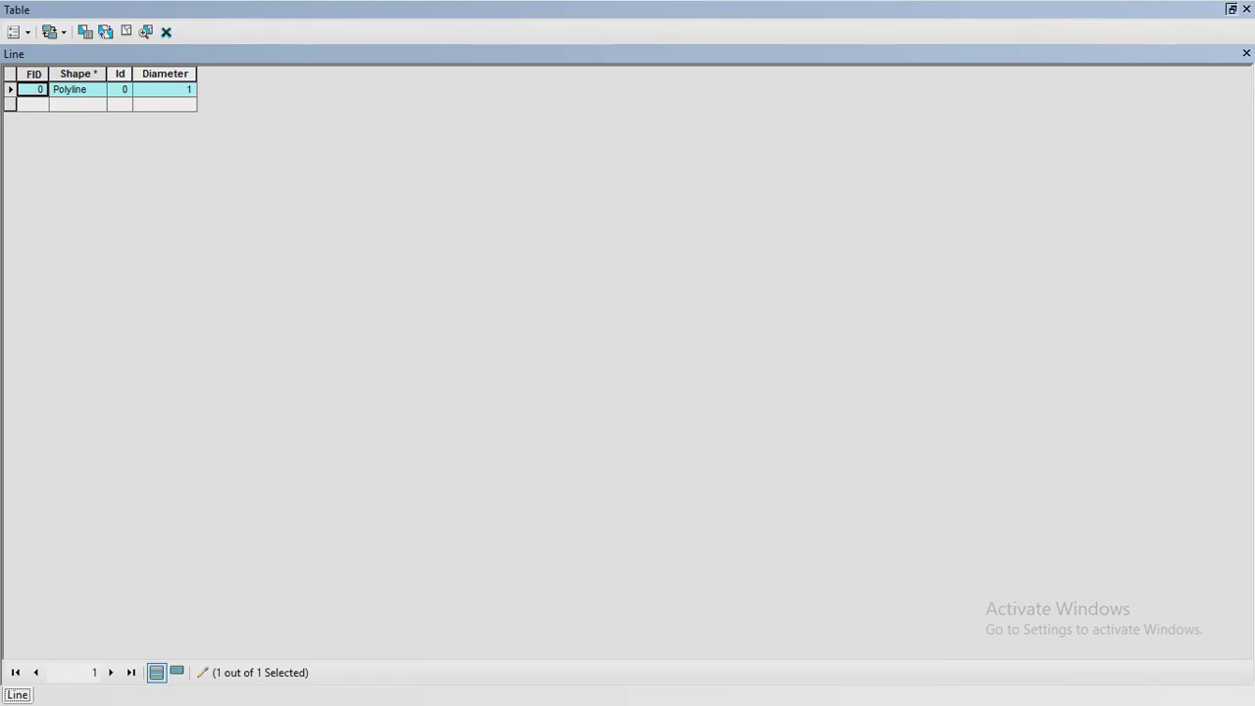
pyautogui.click(1232, 9)
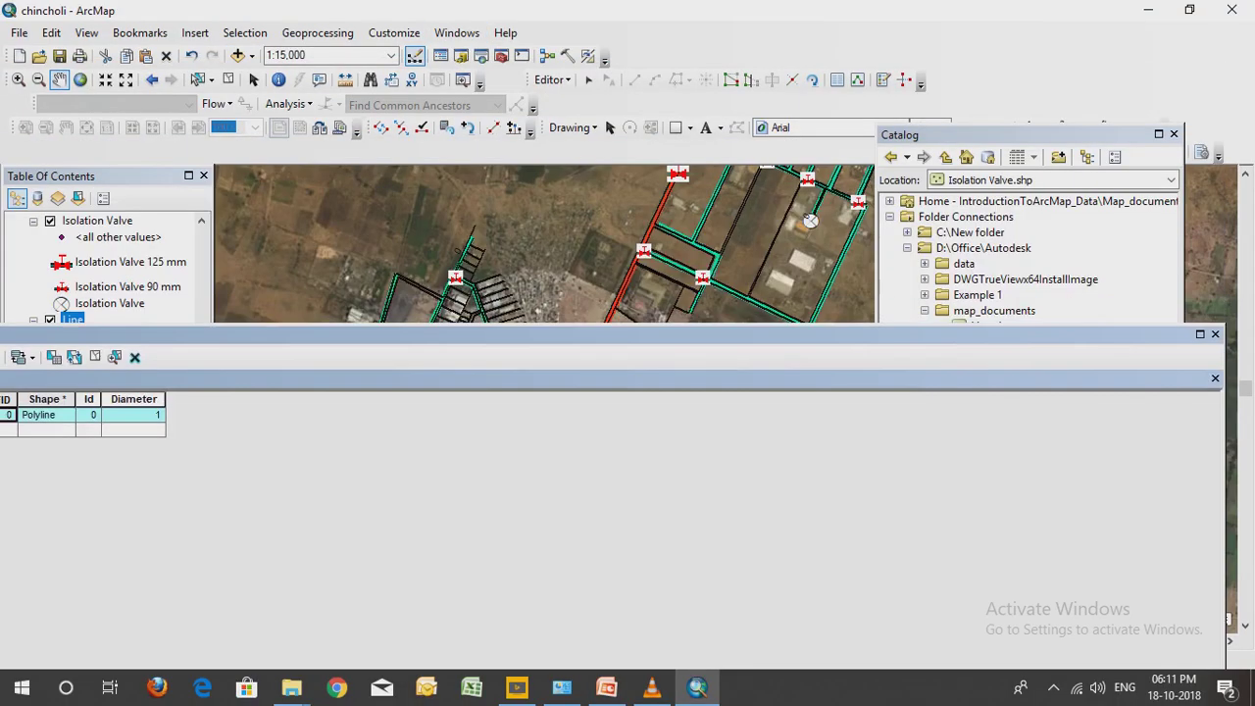
pyautogui.moveTo(294, 334); pyautogui.dragTo(509, 289)
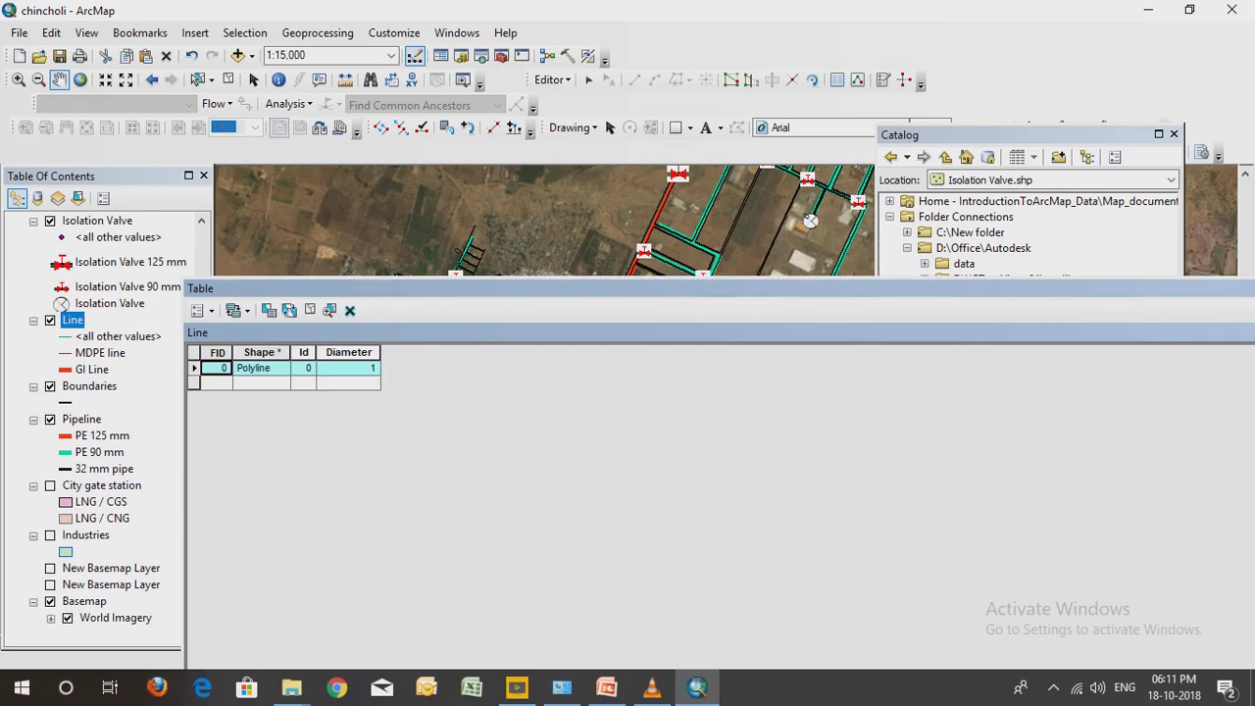
# Move the Line attribute table aside and examine the drawn Line feature on the map at 1:5,000 scale
pyautogui.moveTo(184, 441); pyautogui.dragTo(987, 442)
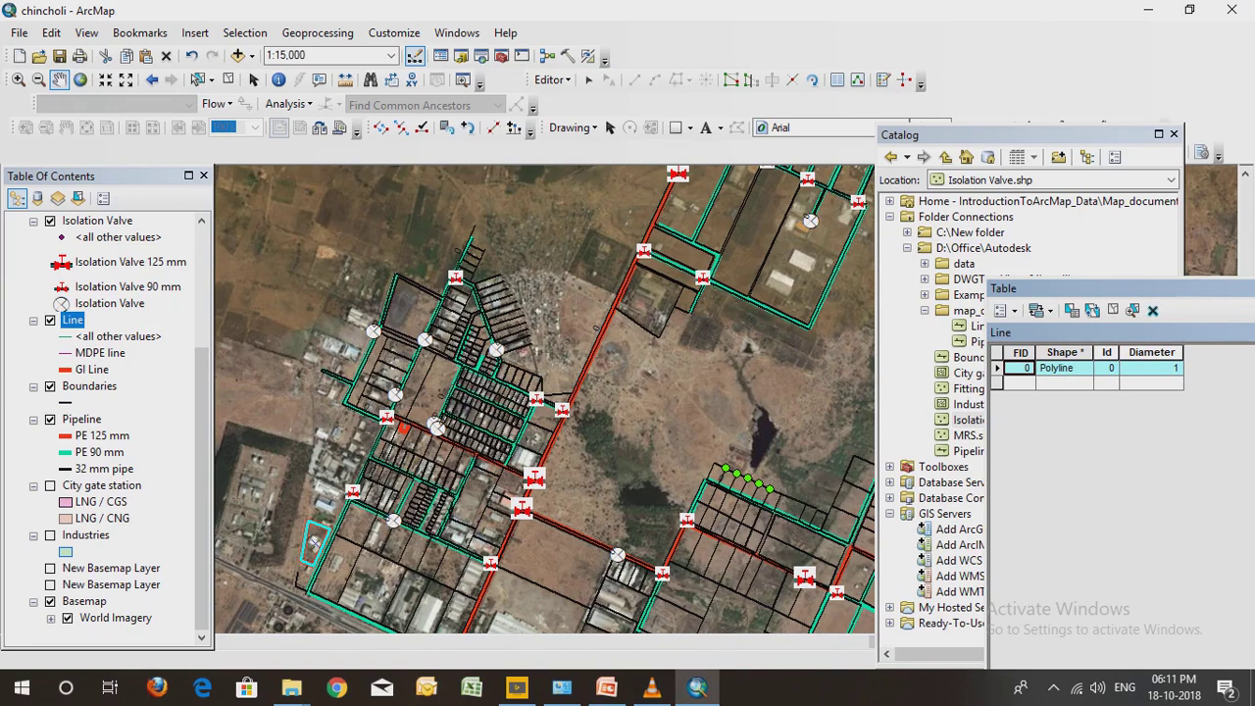
pyautogui.scroll(5, 613, 387)
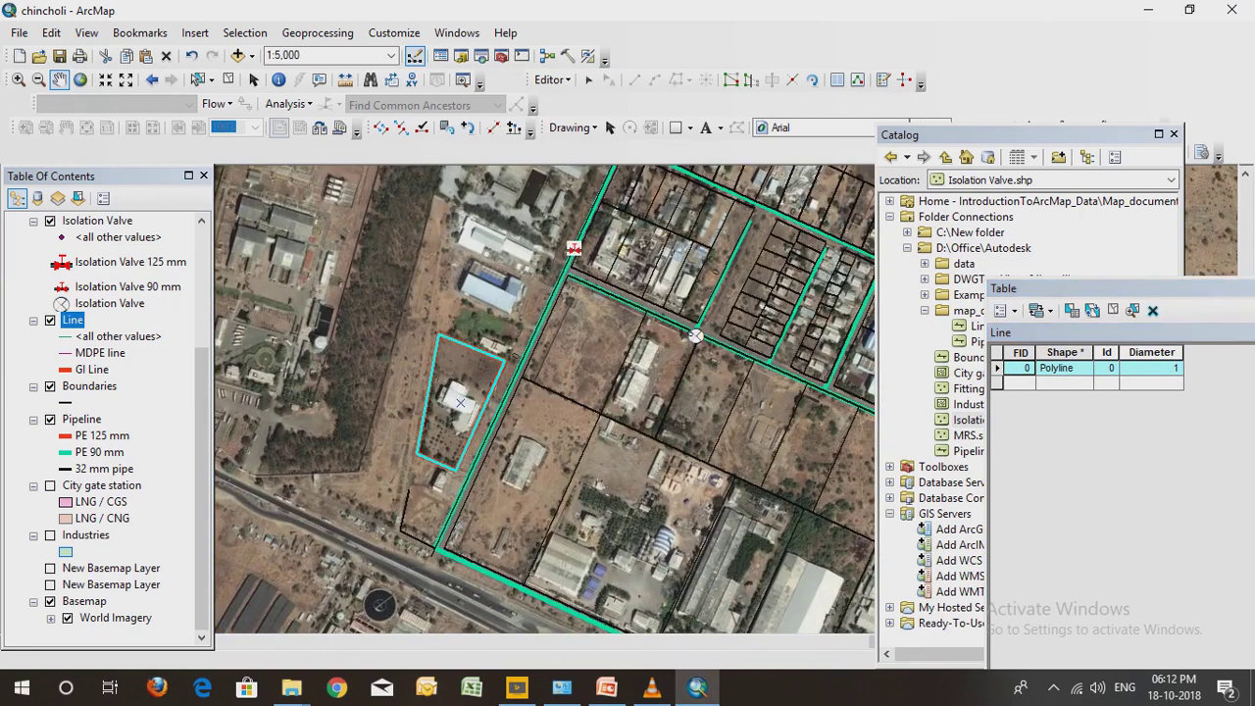
pyautogui.moveTo(495, 346); pyautogui.dragTo(748, 414)
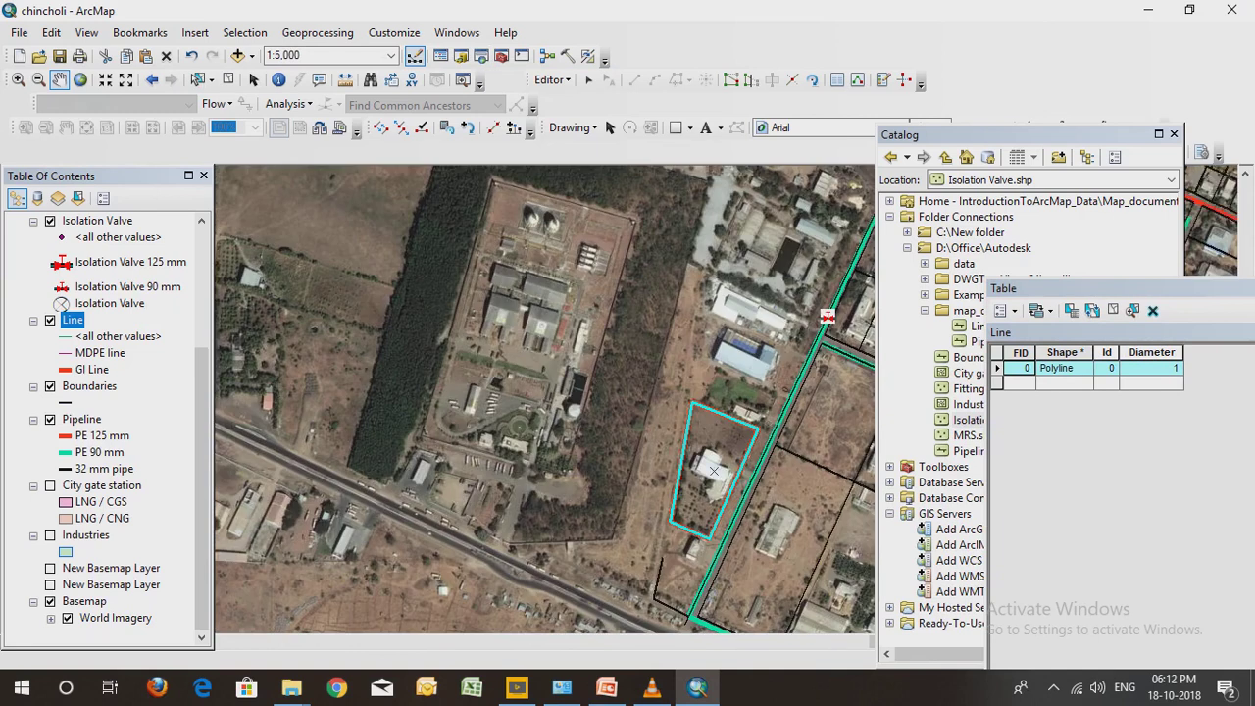
# Start editing the Pipeline layer and save the pending edits from the Line editing session
pyautogui.click(99, 452)
pyautogui.rightClick(81, 419)
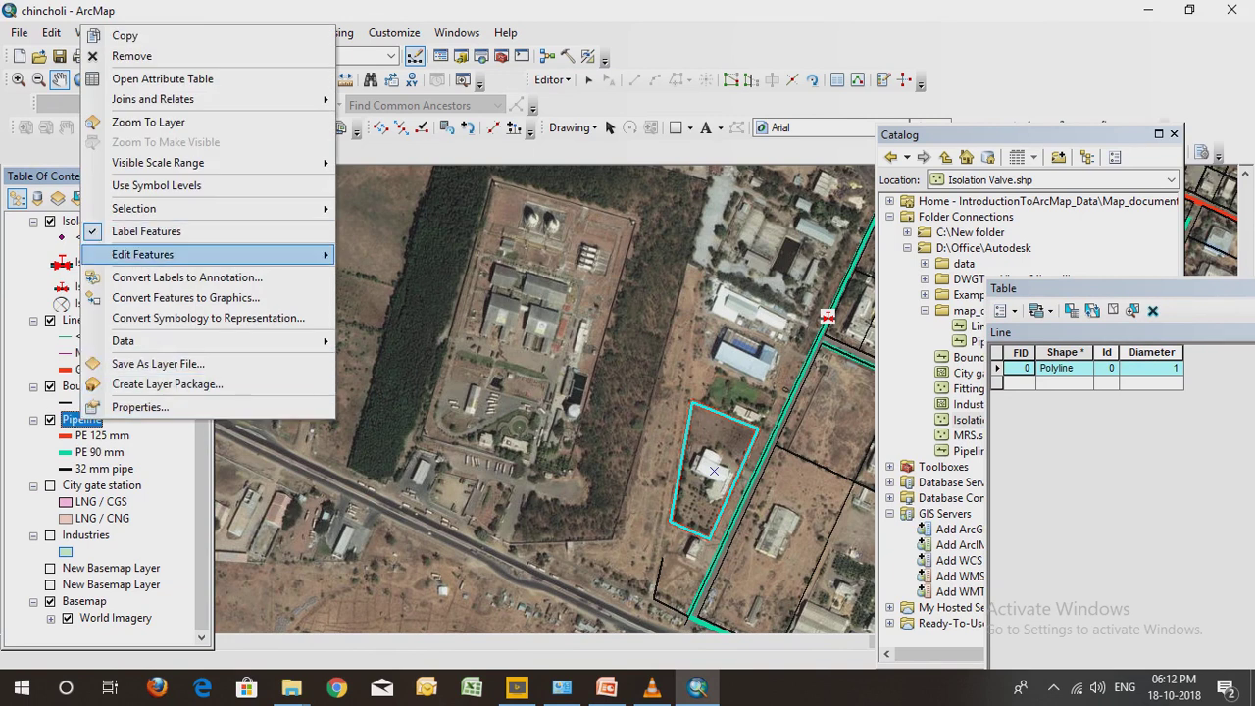
pyautogui.moveTo(294, 253)
pyautogui.click(406, 252)
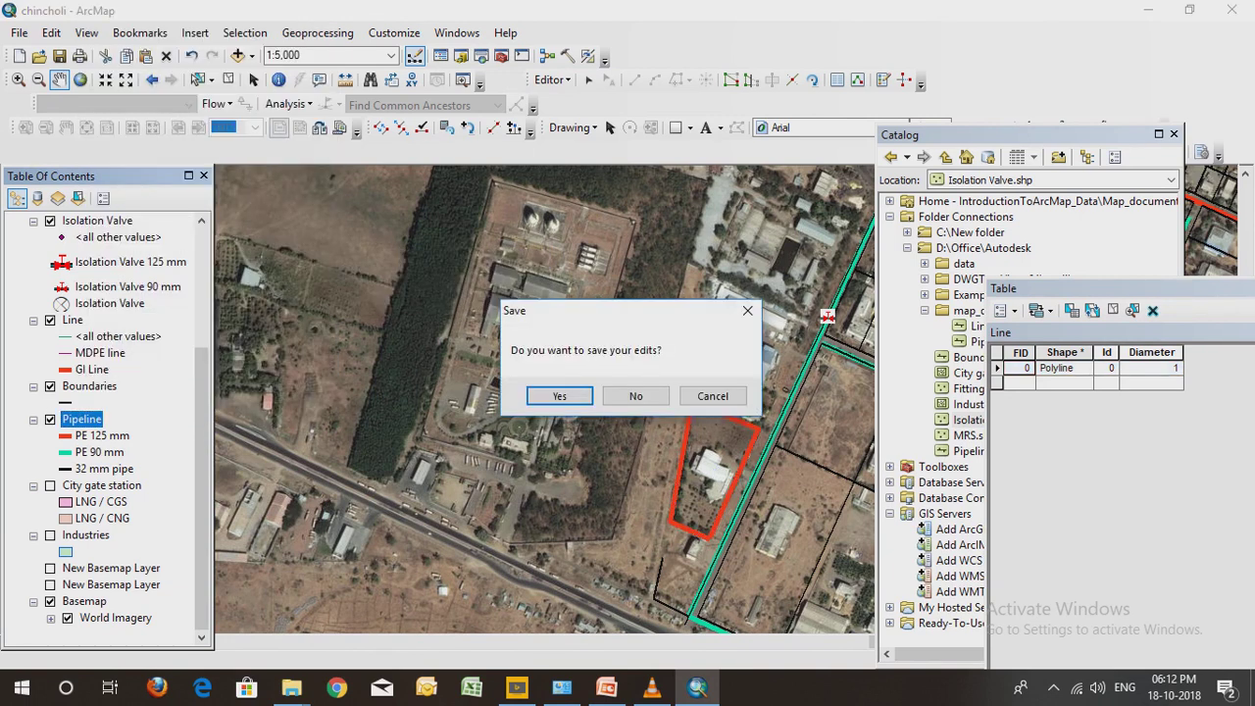
pyautogui.click(559, 395)
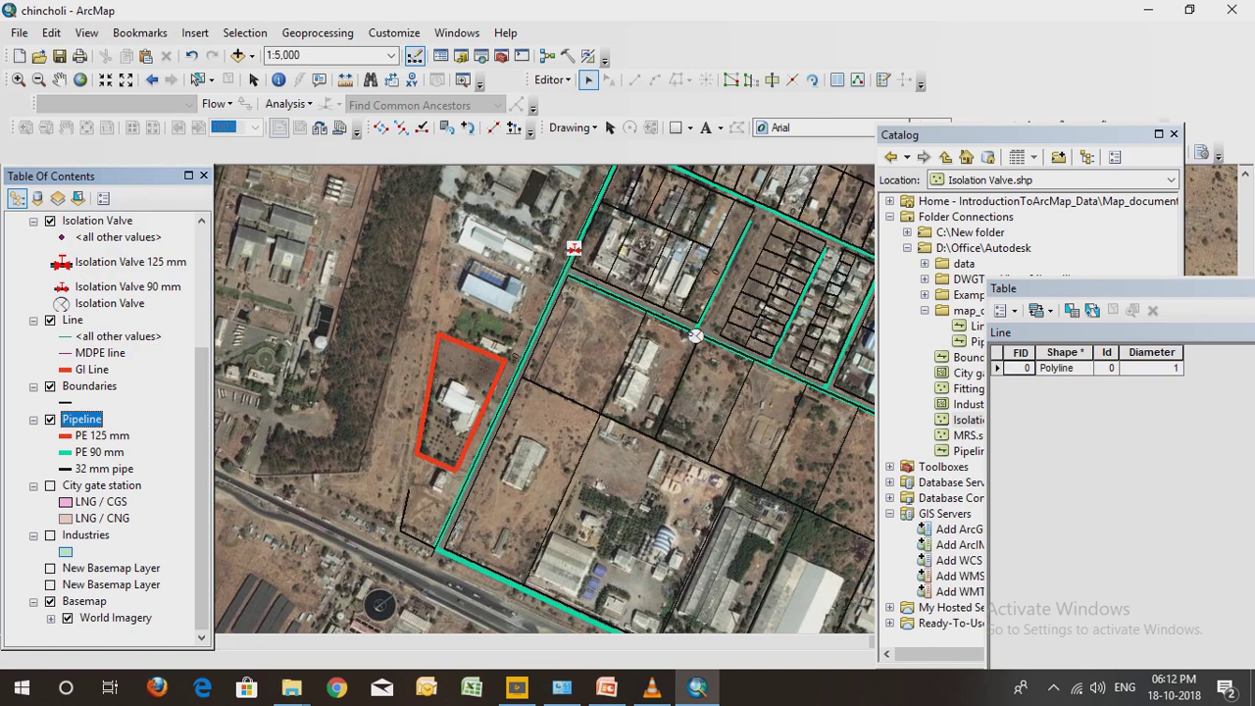
# Open the Create Features window and enlarge its template list above the construction tools
pyautogui.click(551, 80)
pyautogui.moveTo(598, 354)
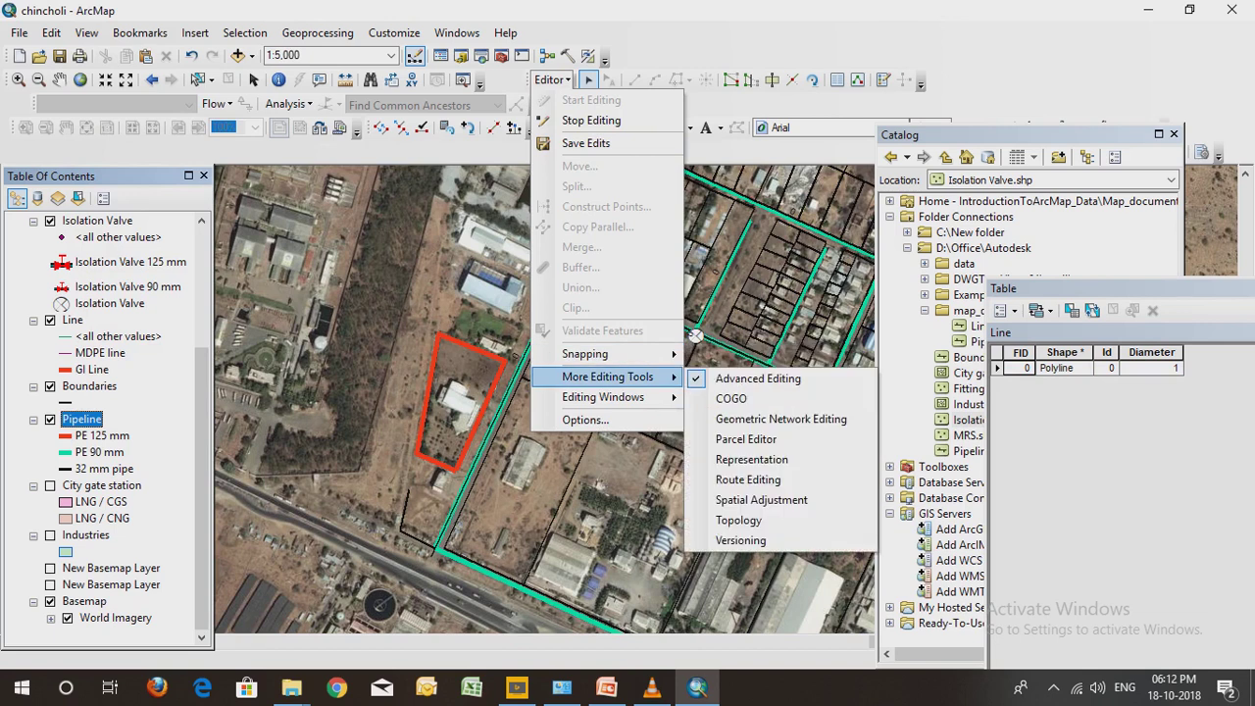
pyautogui.moveTo(603, 397)
pyautogui.click(746, 396)
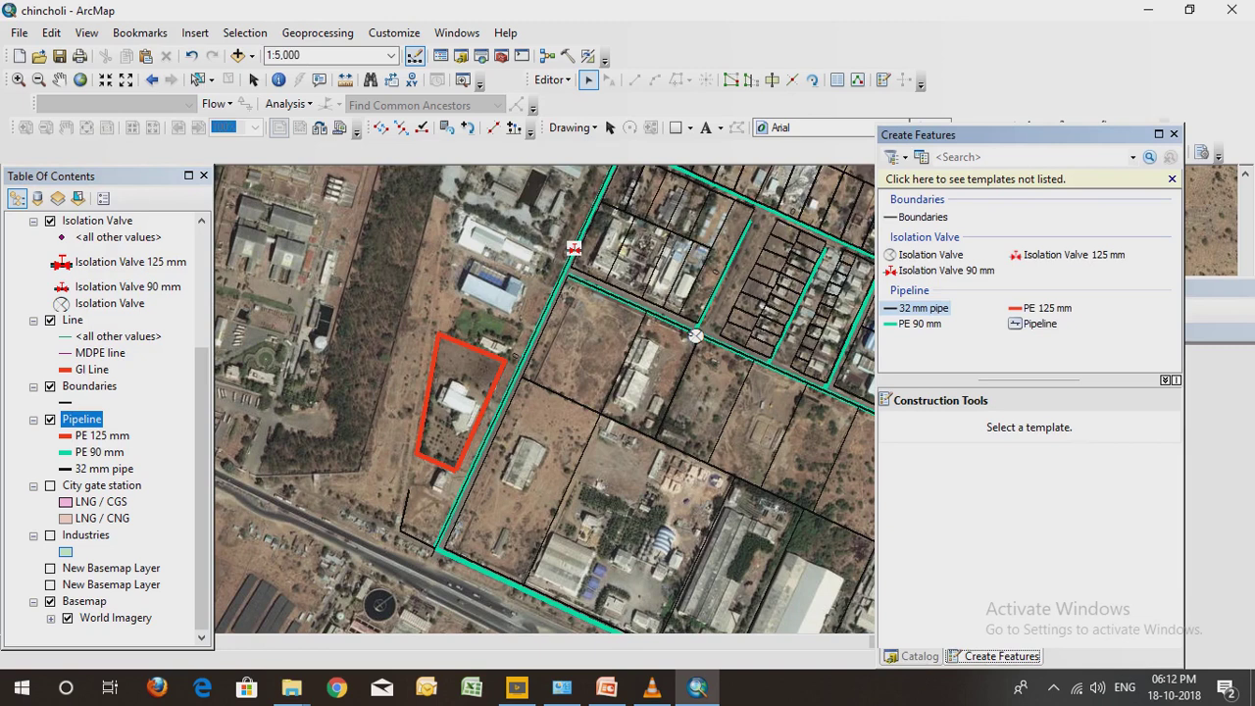
pyautogui.moveTo(1029, 379); pyautogui.dragTo(1029, 566)
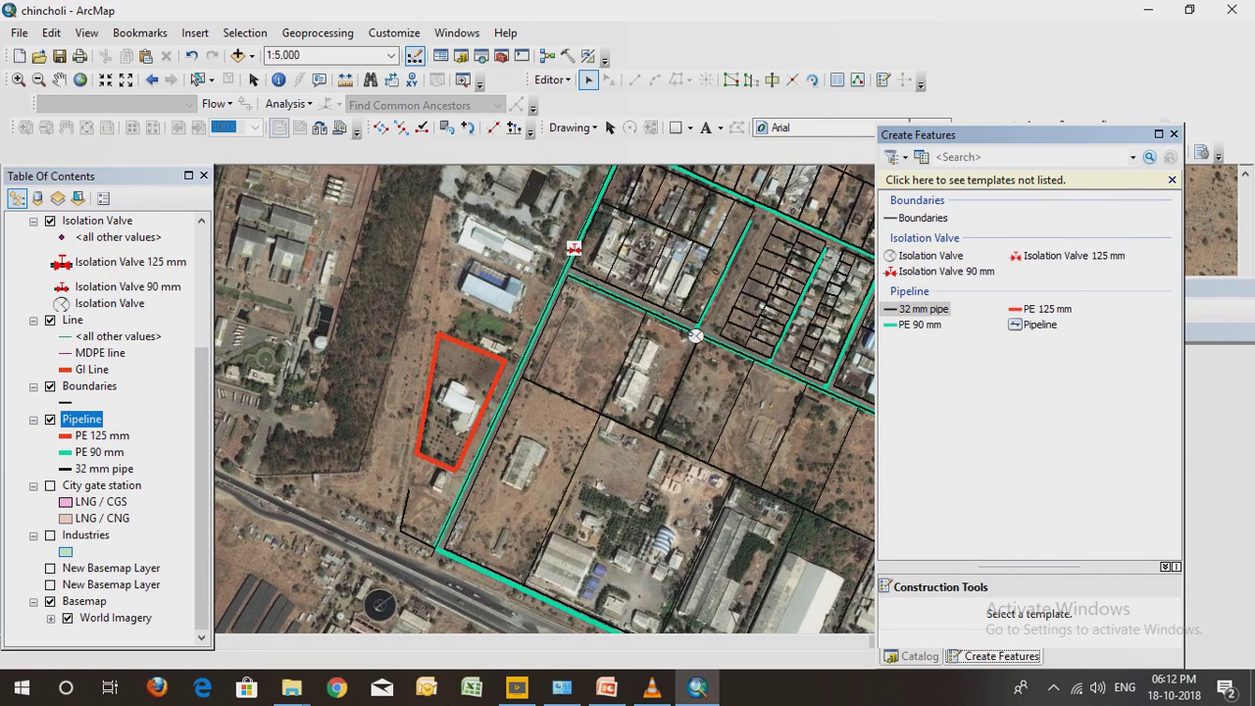
pyautogui.rightClick(73, 319)
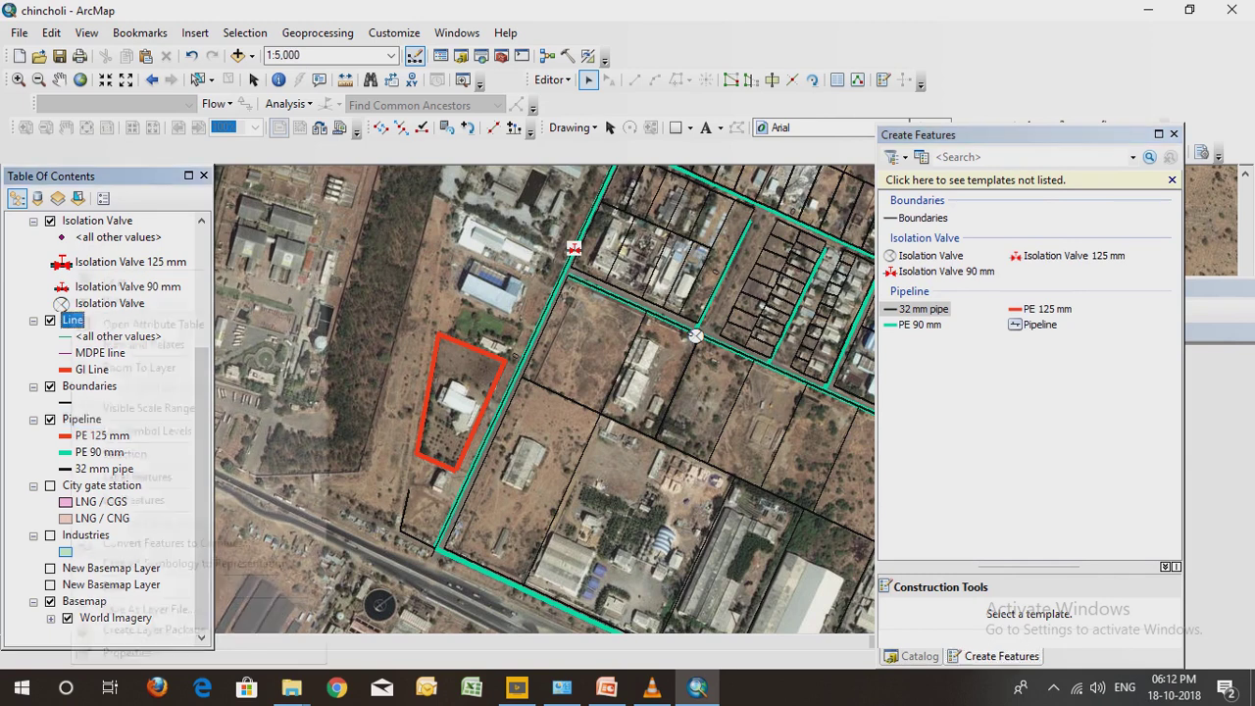
pyautogui.moveTo(196, 585)
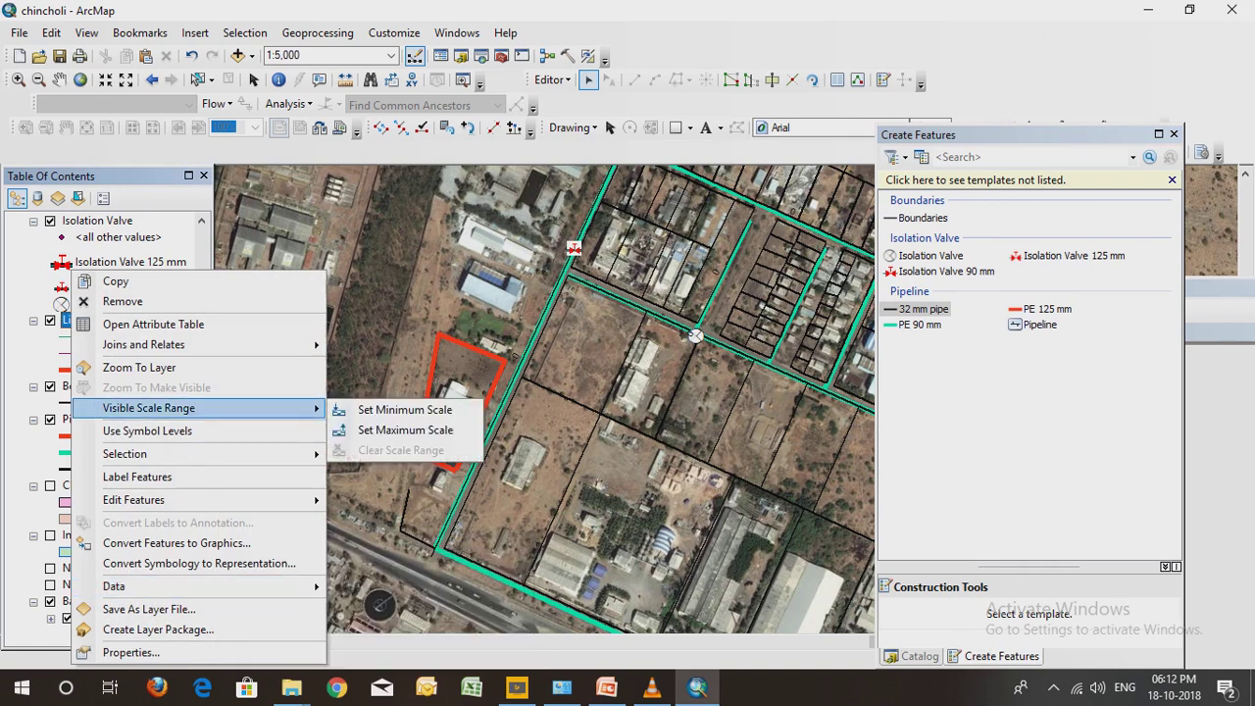
pyautogui.moveTo(196, 344)
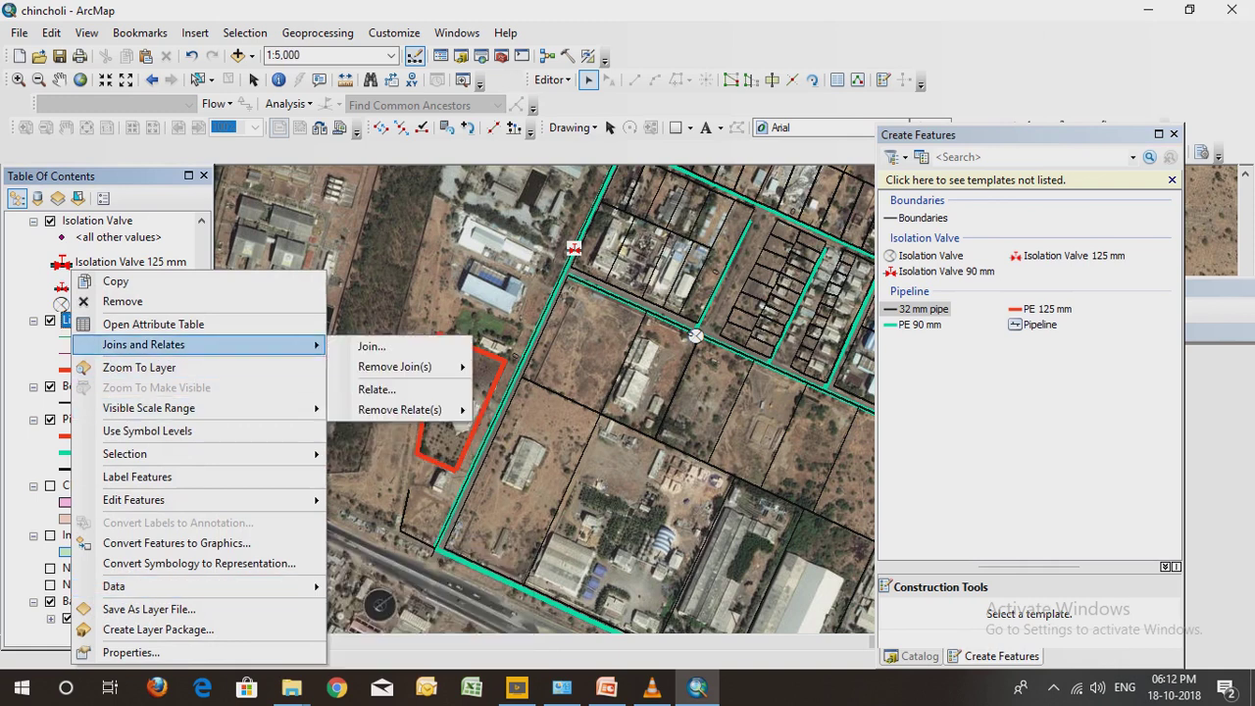
pyautogui.press('Escape')
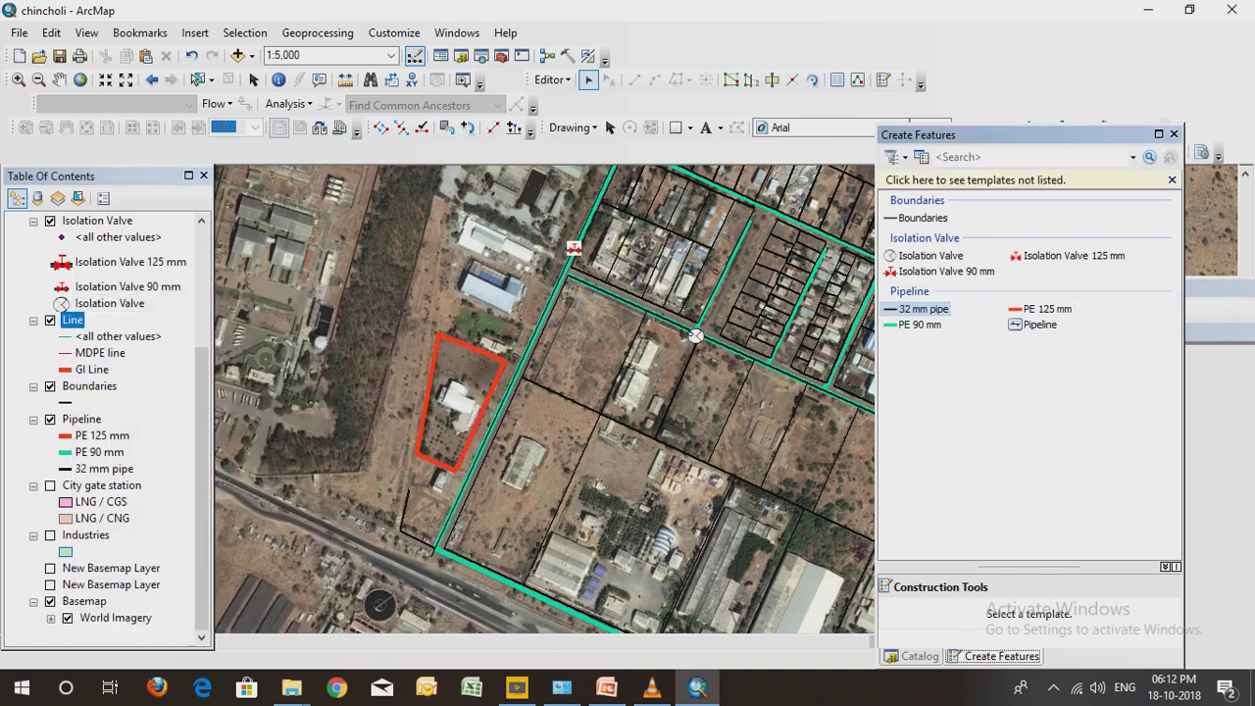